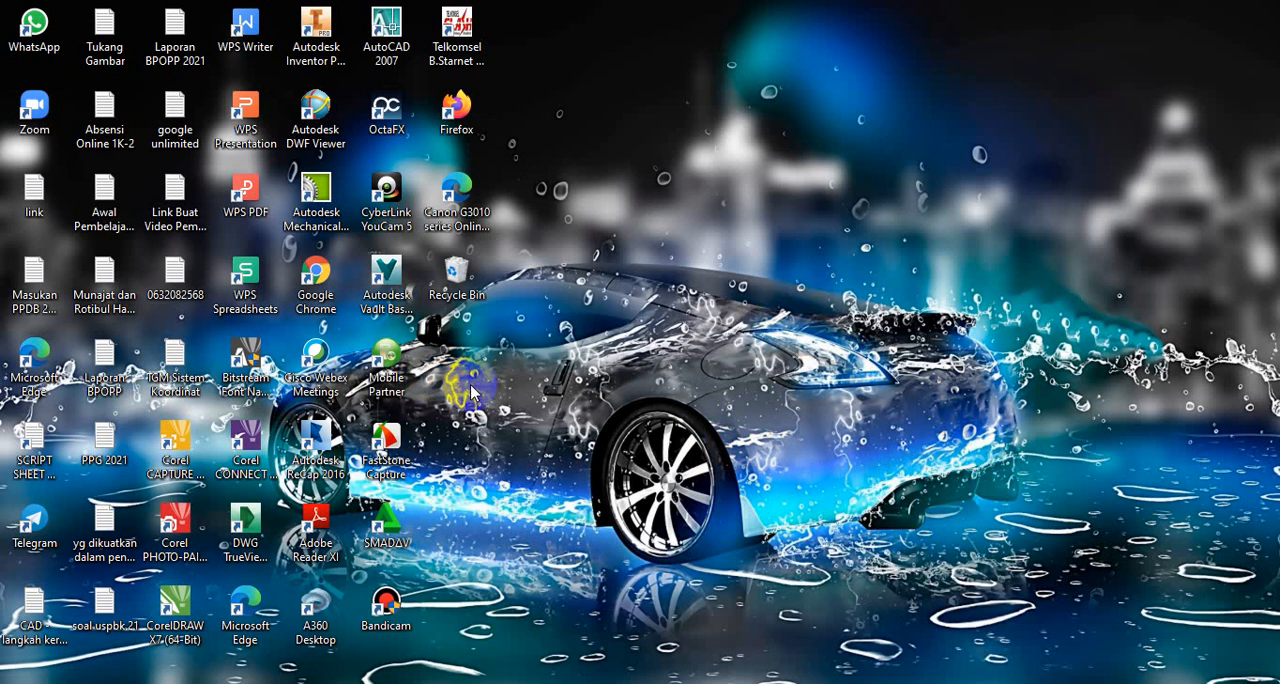
Step: Launch AutoCAD 2007 and start it with the AutoCAD Classic workspace
double_click(397, 44)
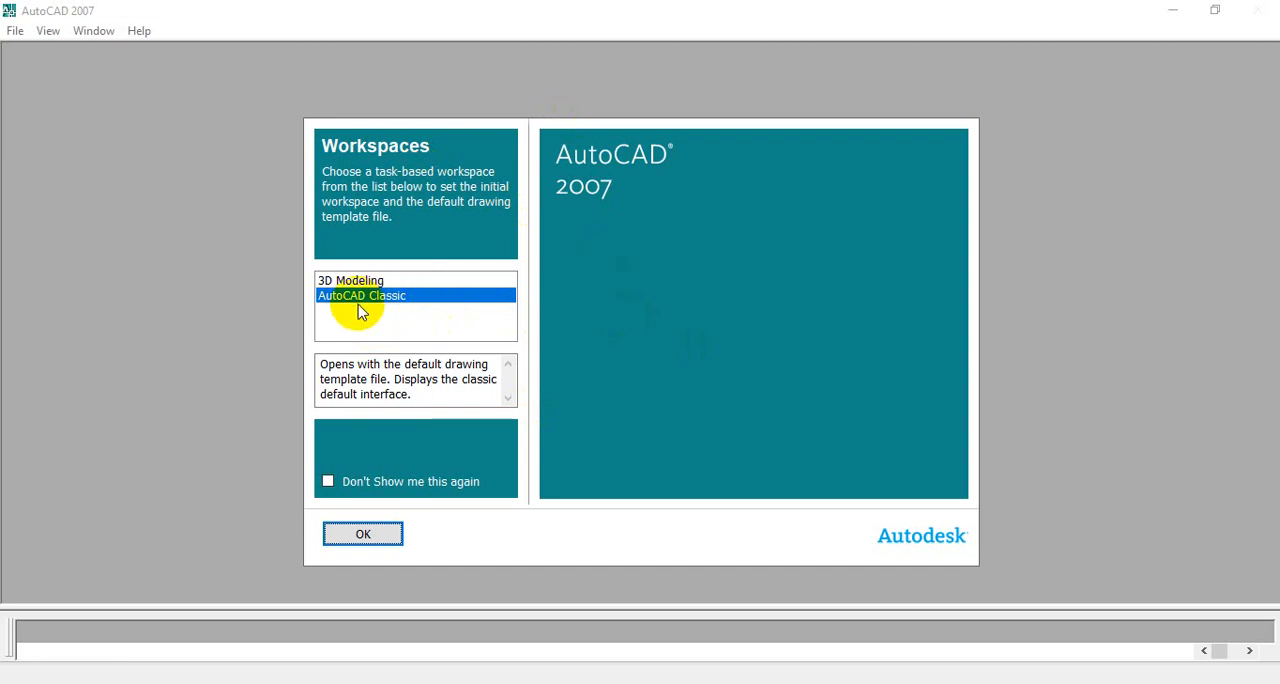
left_click(363, 535)
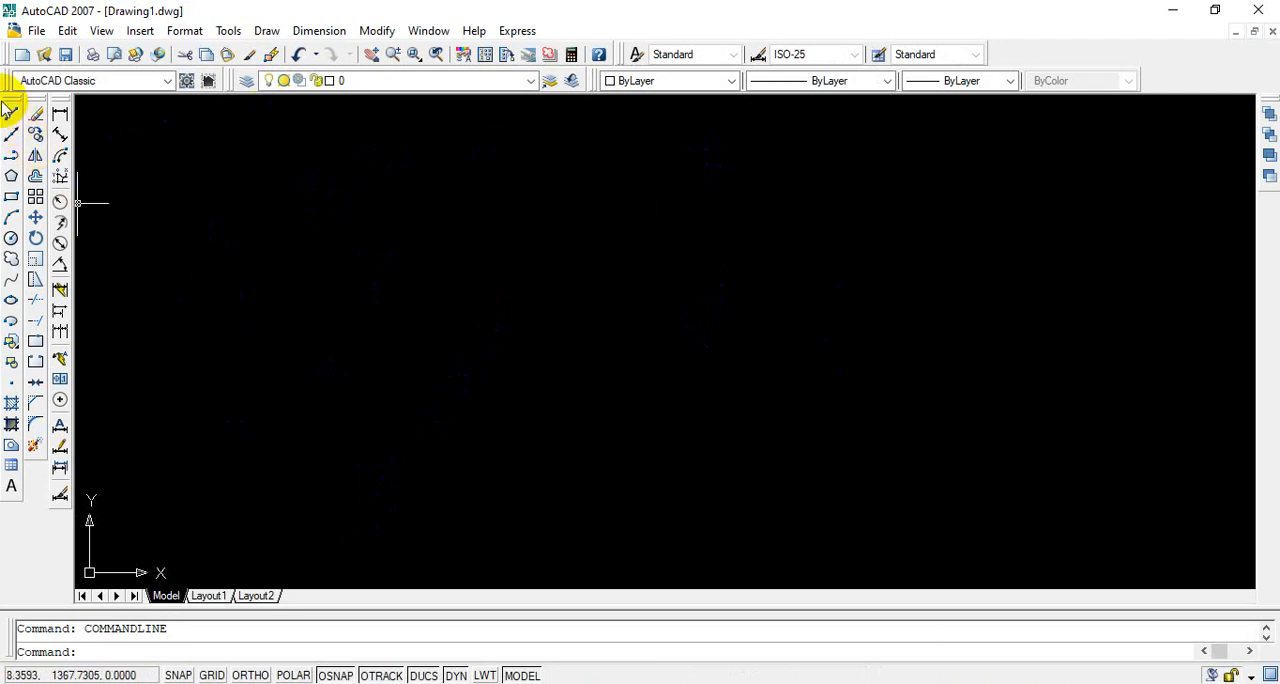
left_click(266, 32)
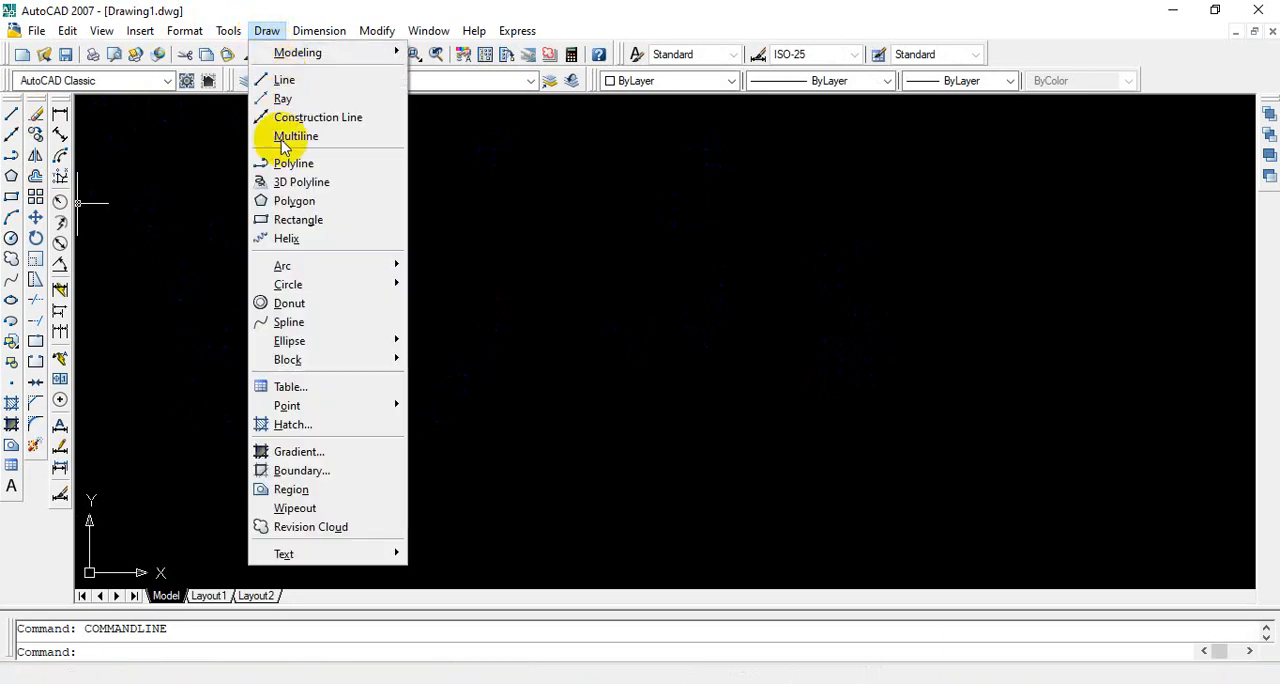
left_click(322, 33)
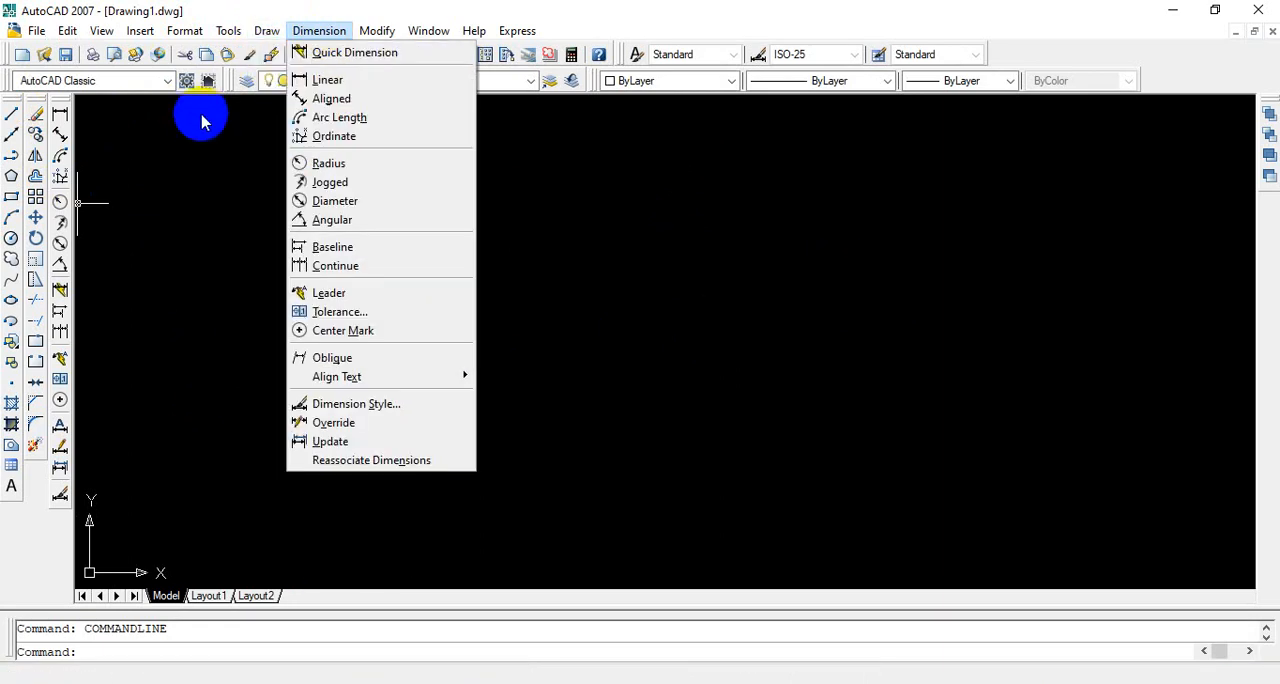
mouse_move(266, 31)
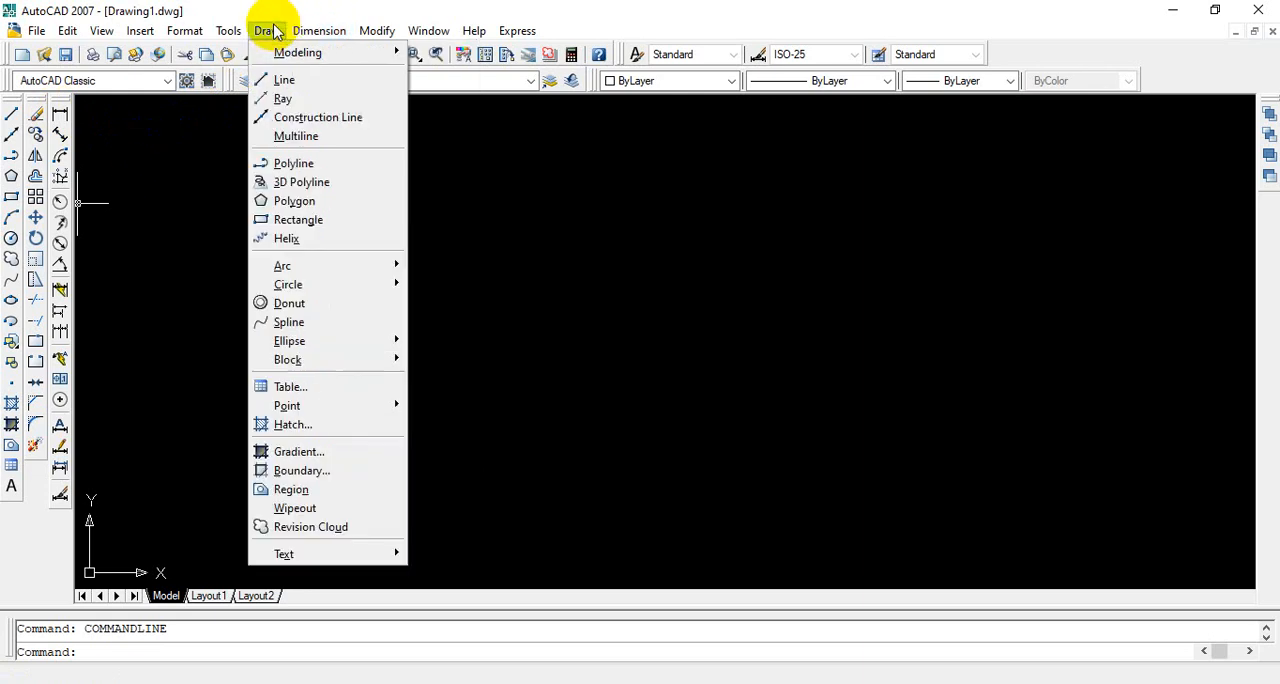
left_click(174, 302)
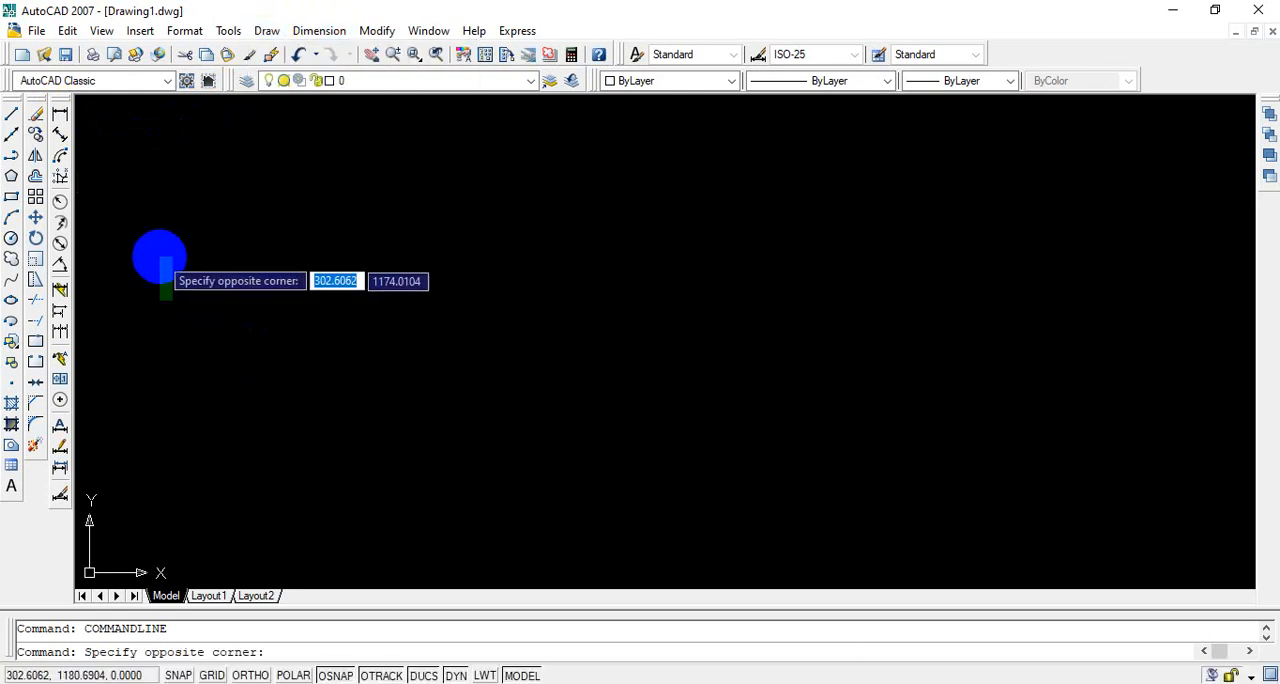
left_click(180, 267)
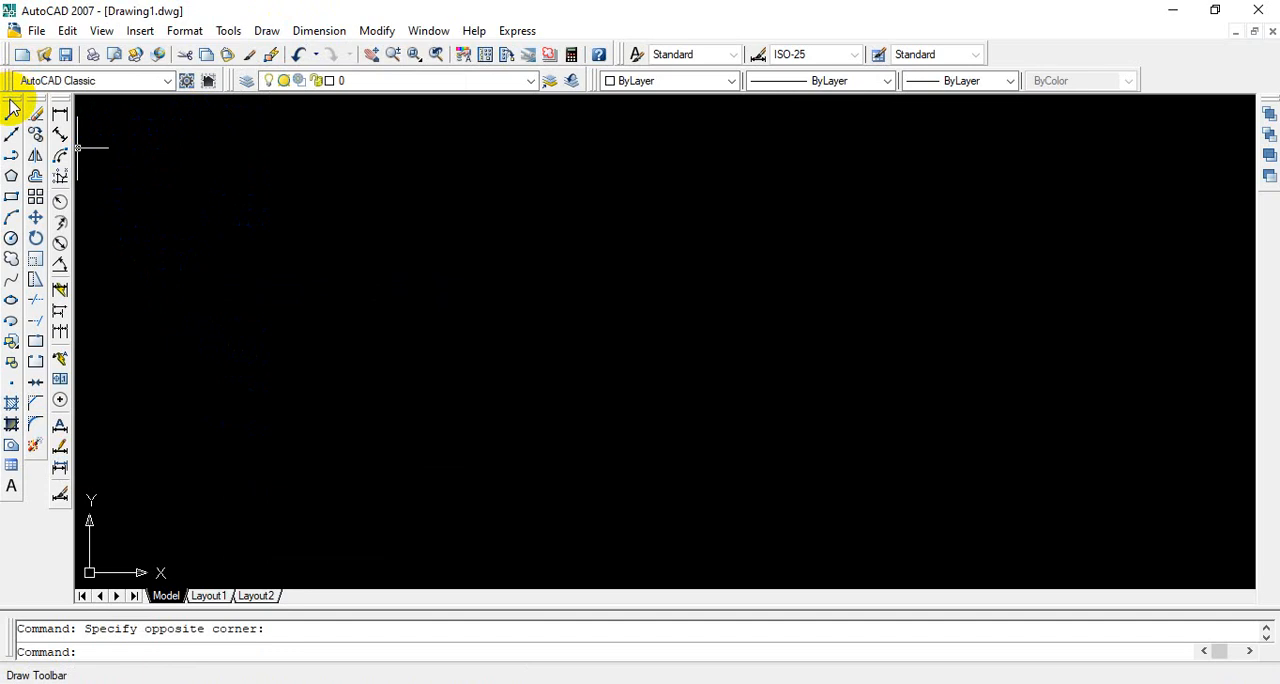
Step: Float the Draw toolbar over the drawing area and dock it back in its original place
mouse_move(12, 106)
left_mouse_down()
mouse_move(480, 120)
mouse_move(492, 132)
left_mouse_up()
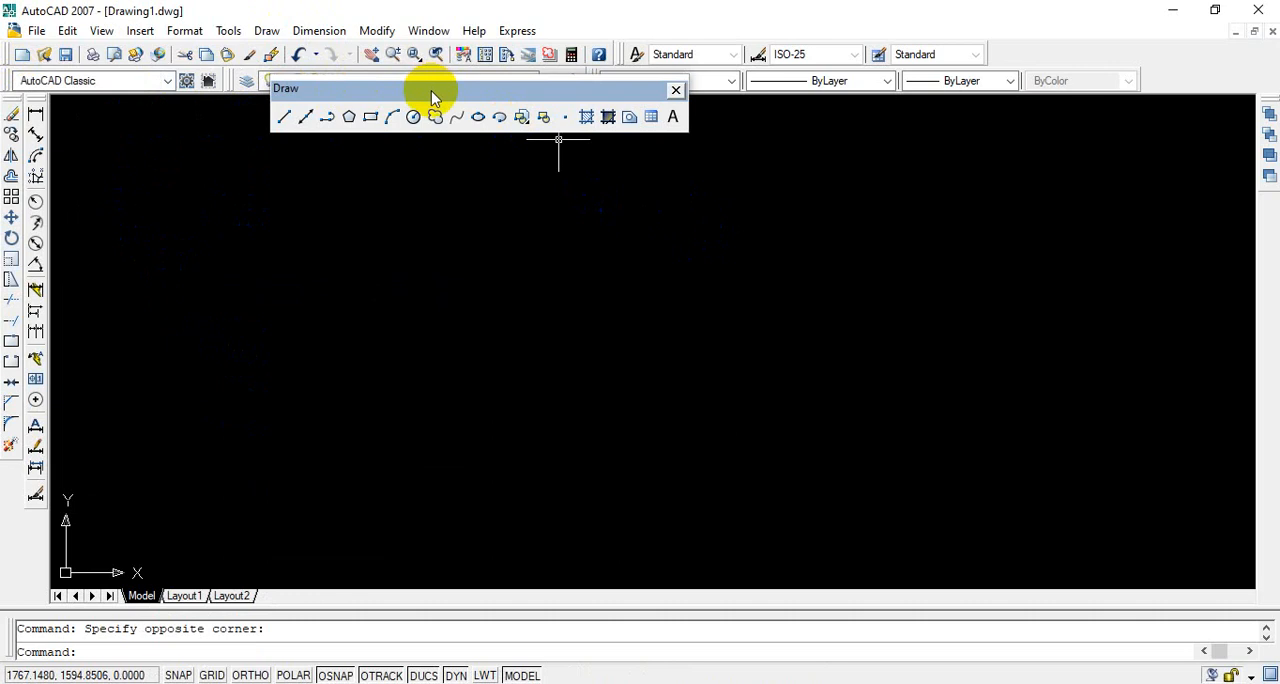
mouse_move(432, 98)
left_mouse_down()
mouse_move(57, 129)
mouse_move(6, 152)
mouse_move(12, 170)
left_mouse_up()
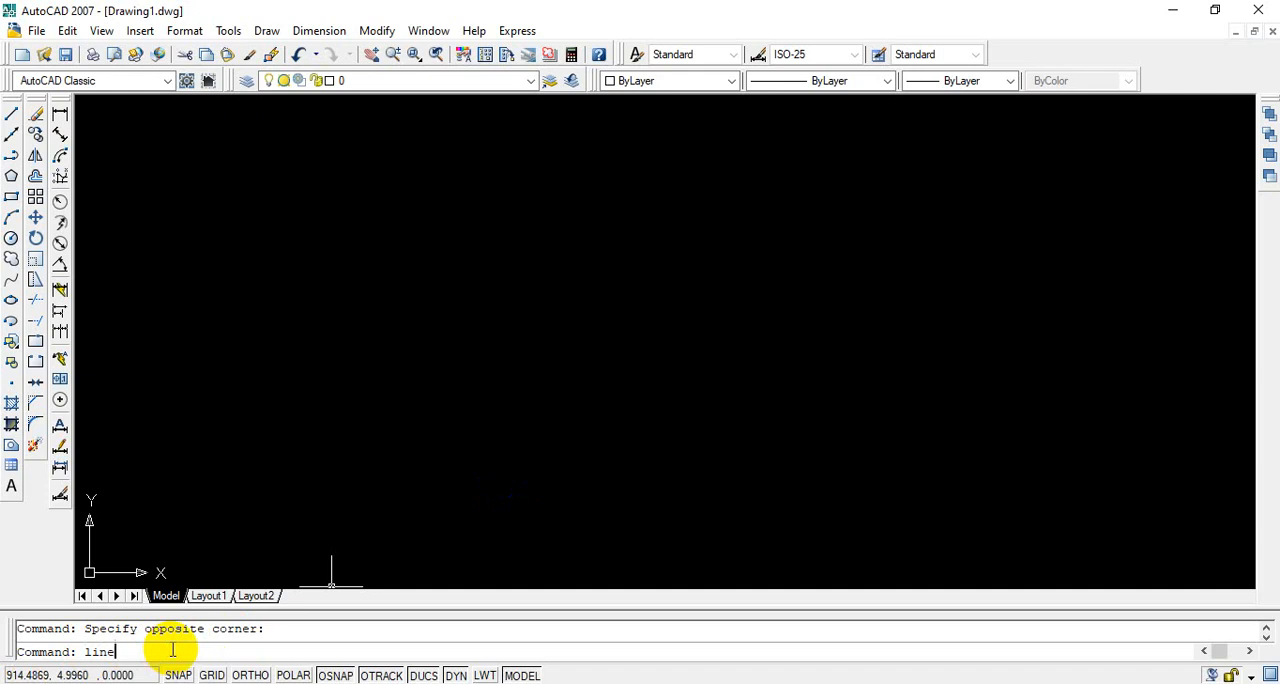
Step: Draw a closed triangle from three lines using the Line command, with its apex above a nearly horizontal base
key("Return")
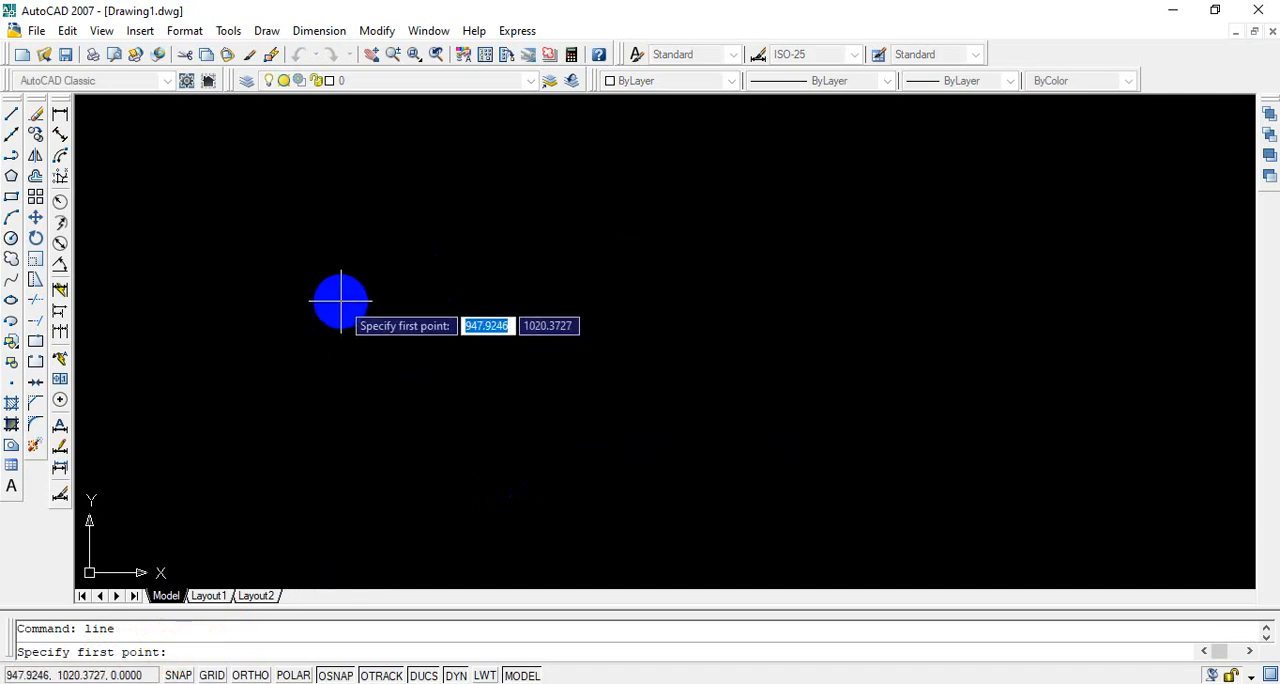
left_click(334, 306)
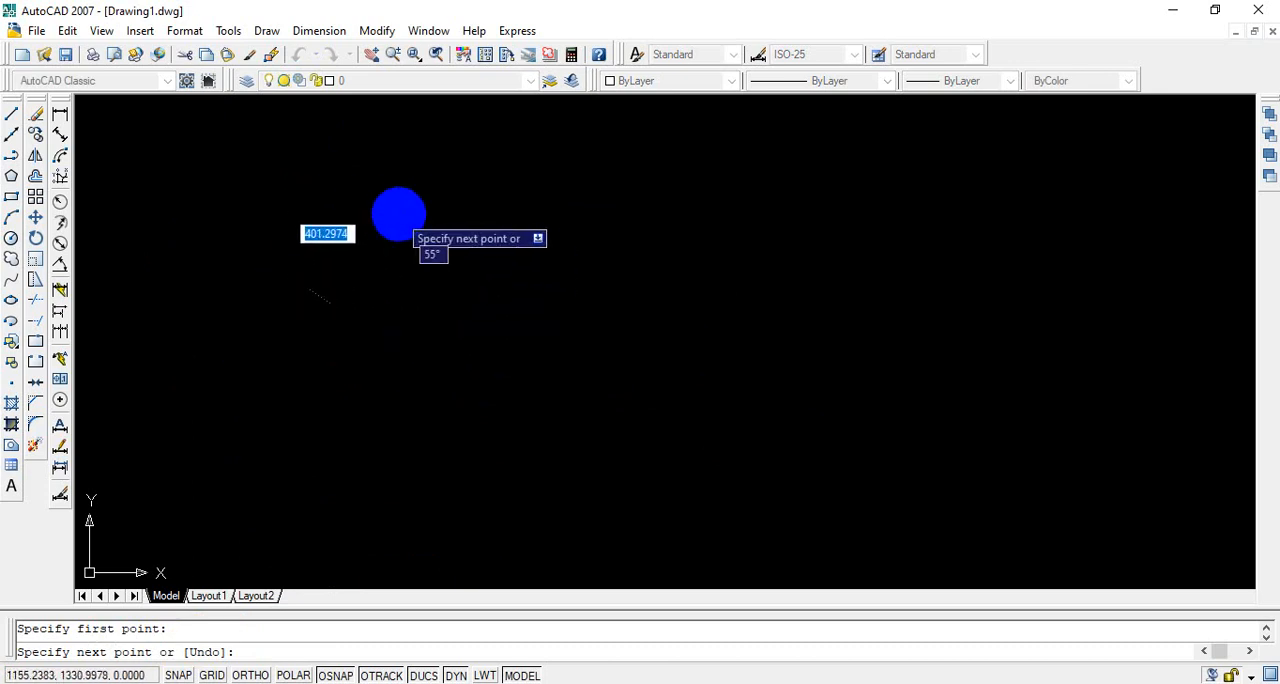
left_click(413, 211)
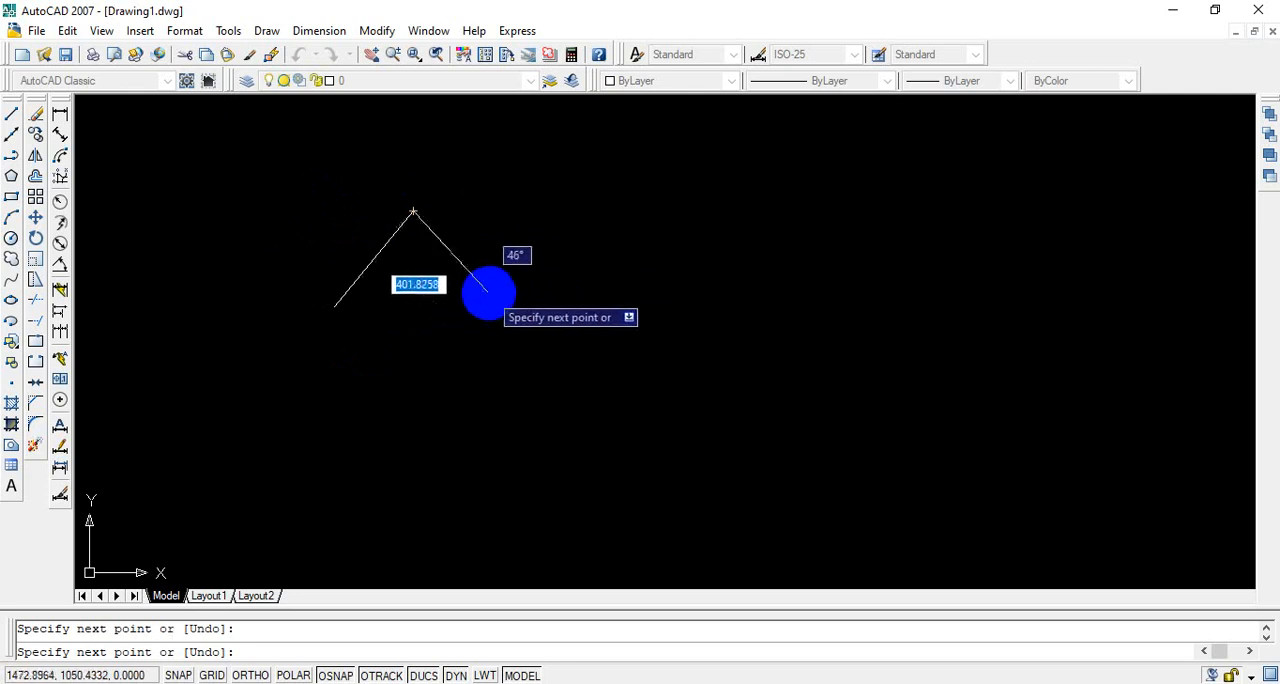
left_click(493, 303)
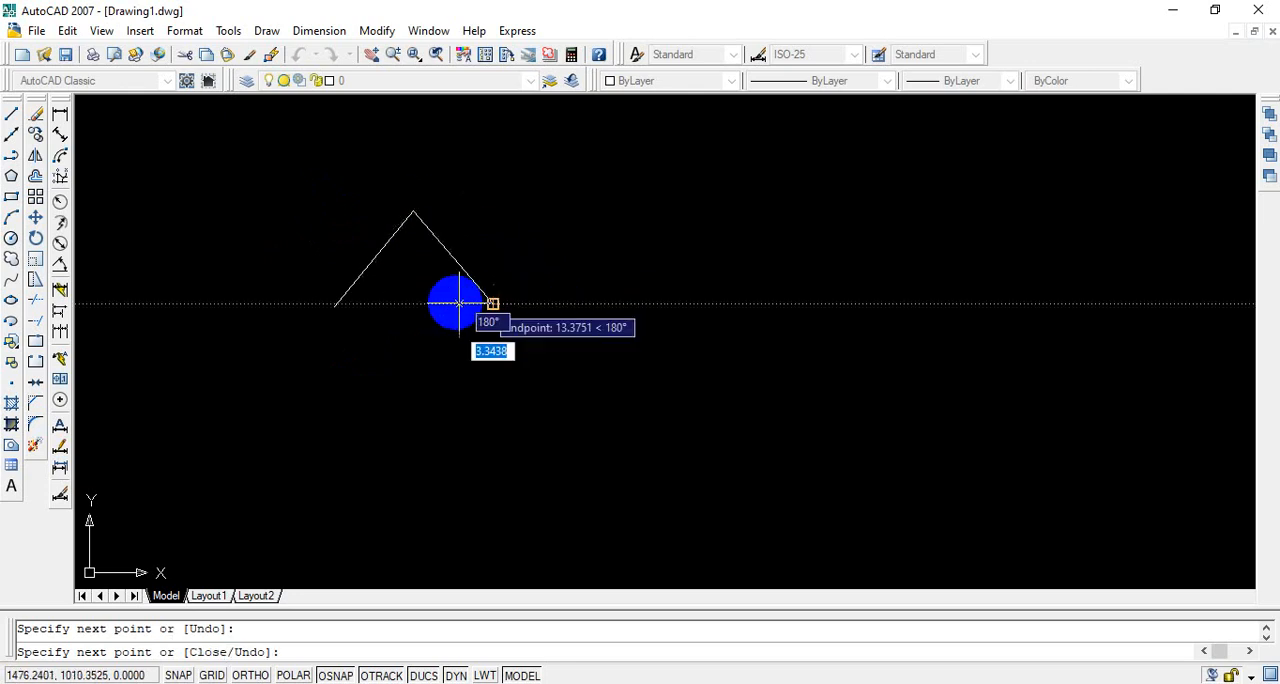
left_click(334, 306)
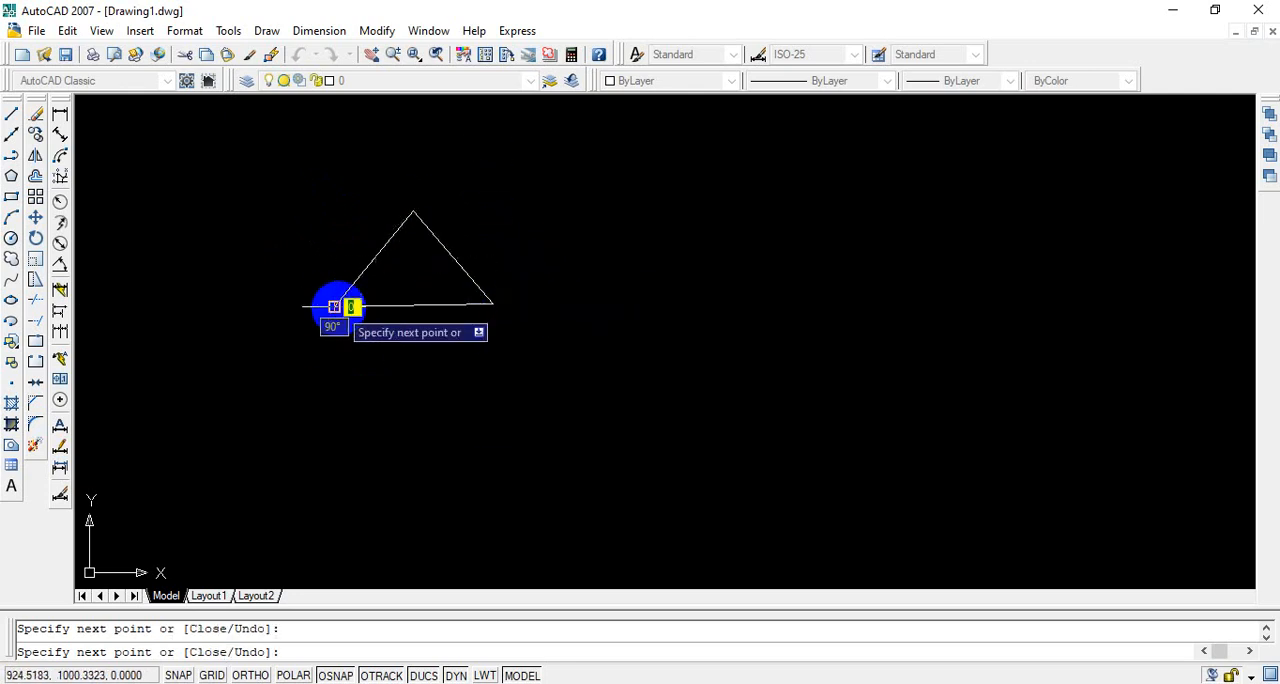
right_click(463, 356)
left_click(503, 366)
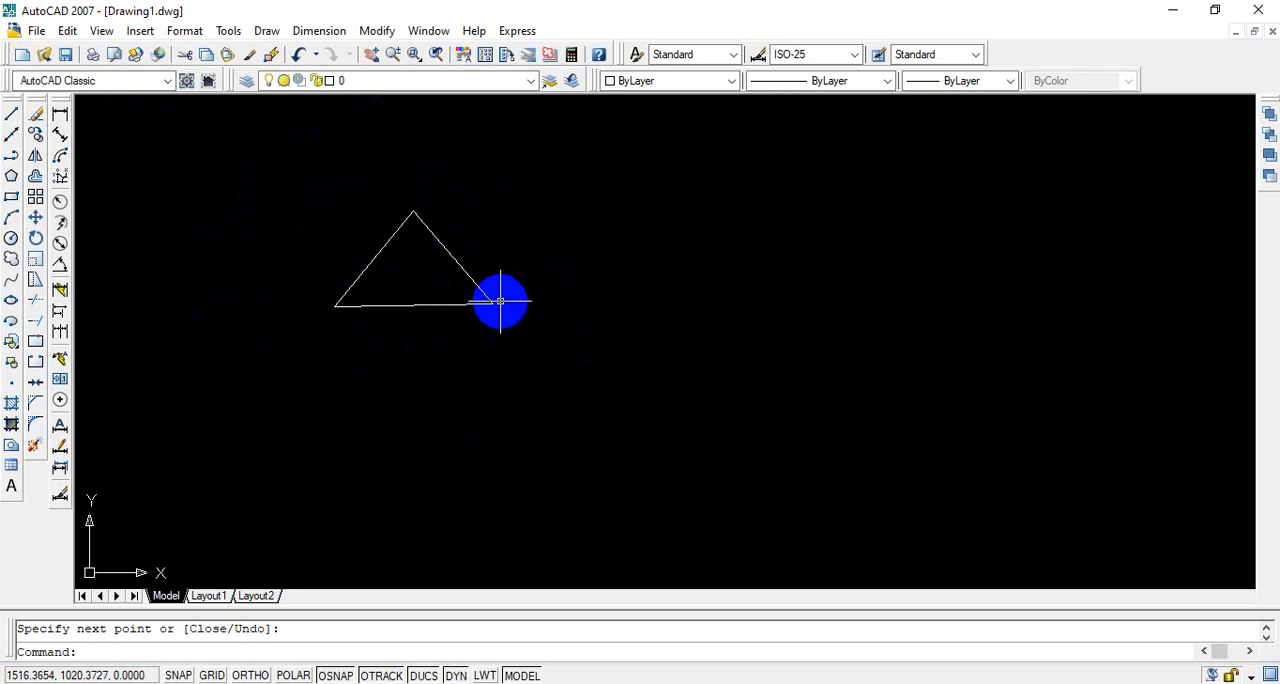
Step: Select all three lines of the triangle with a window and erase them
left_click(493, 303)
key("Return")
left_click(307, 185)
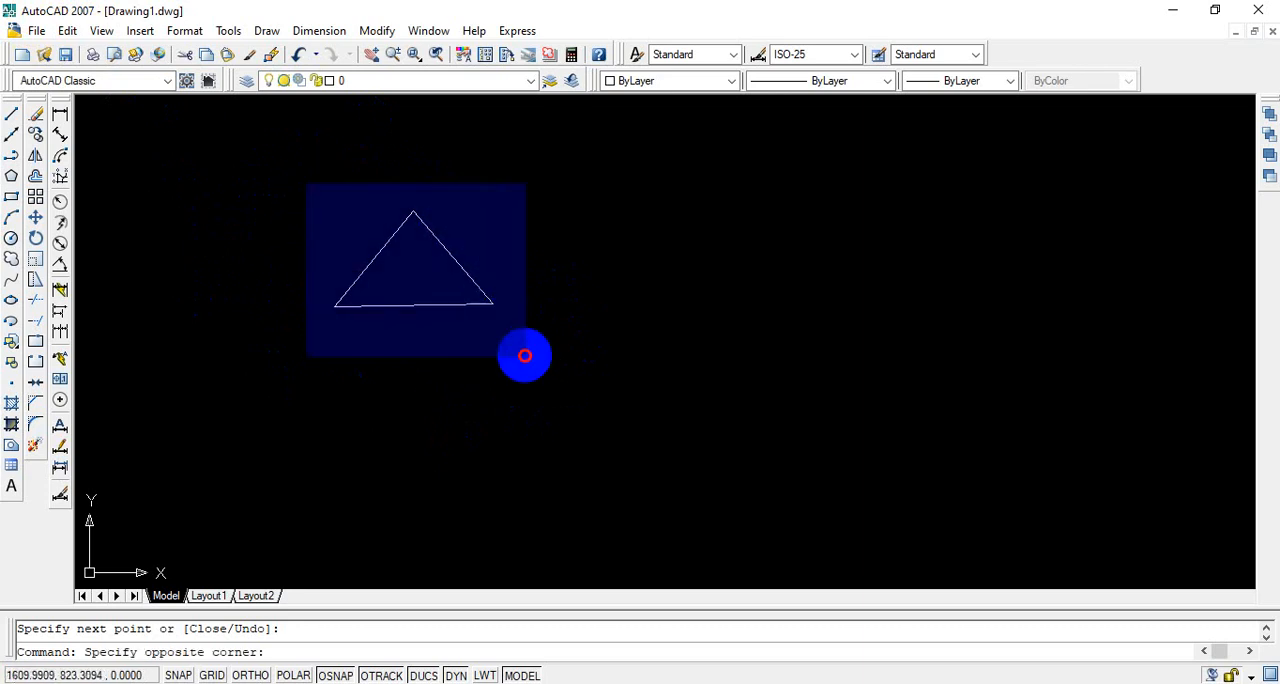
left_click(575, 410)
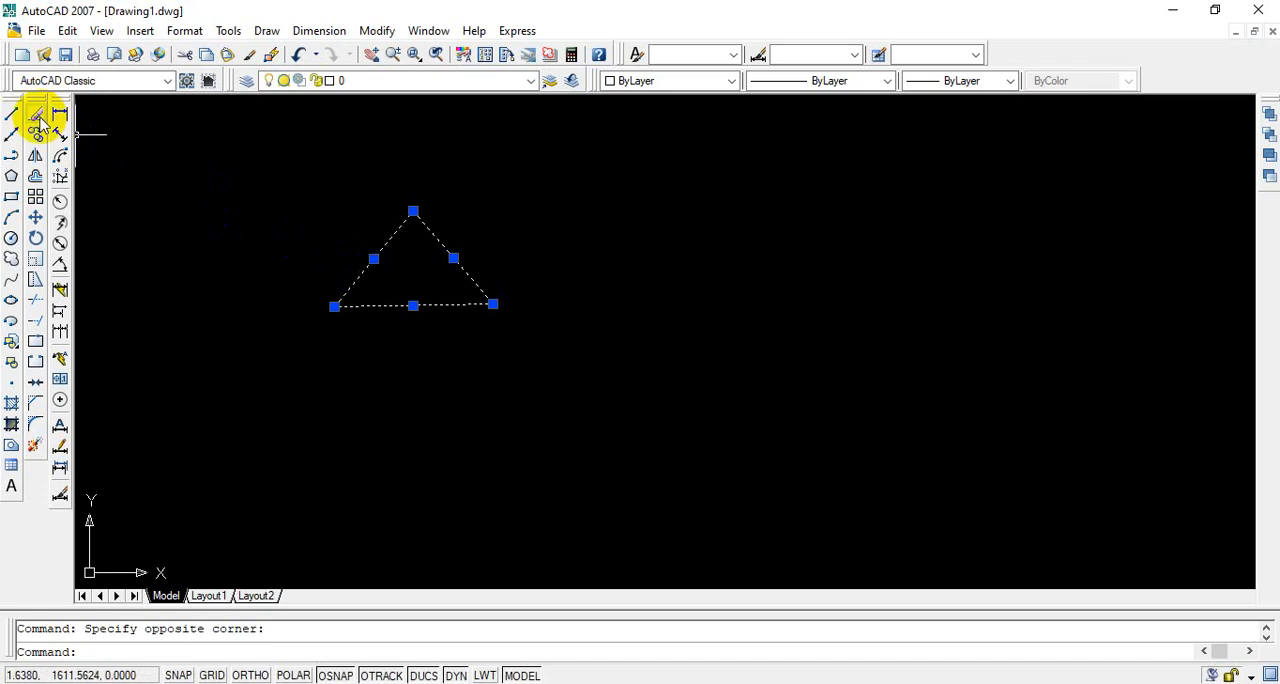
left_click(36, 116)
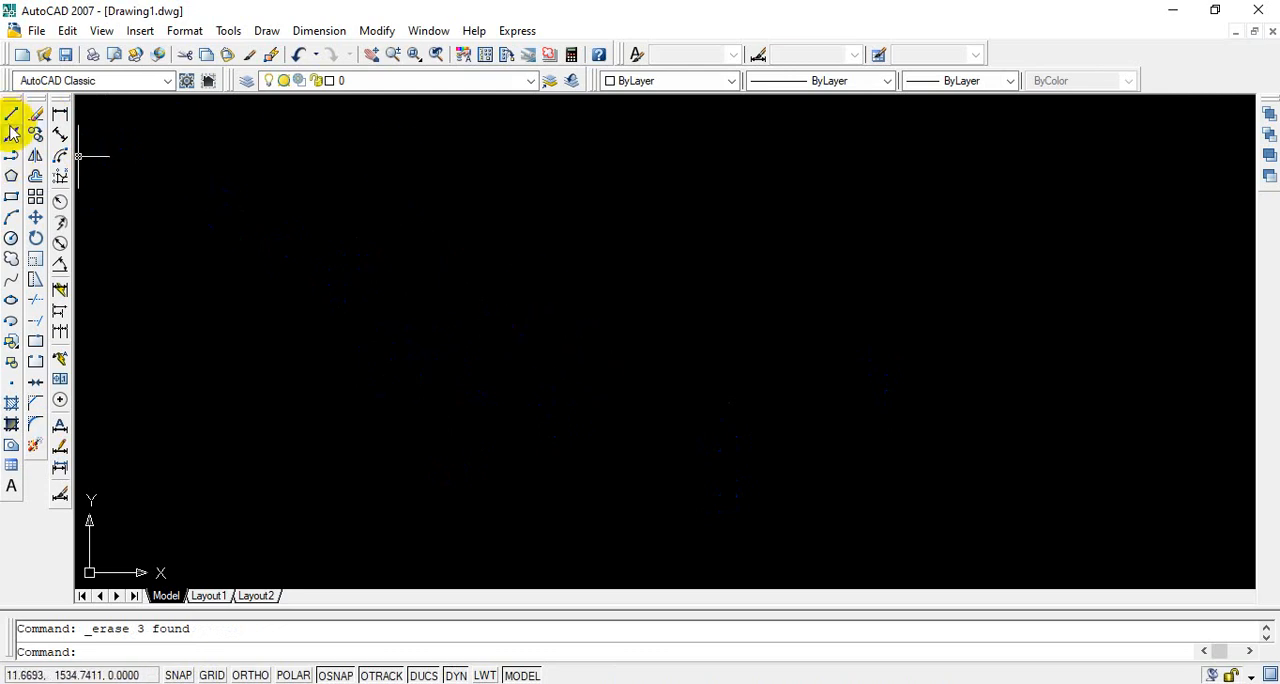
Step: Turn Ortho mode on and draw a closed rectangle with the Line command, about 670 units wide and 274 units high
left_click(11, 122)
left_click(283, 198)
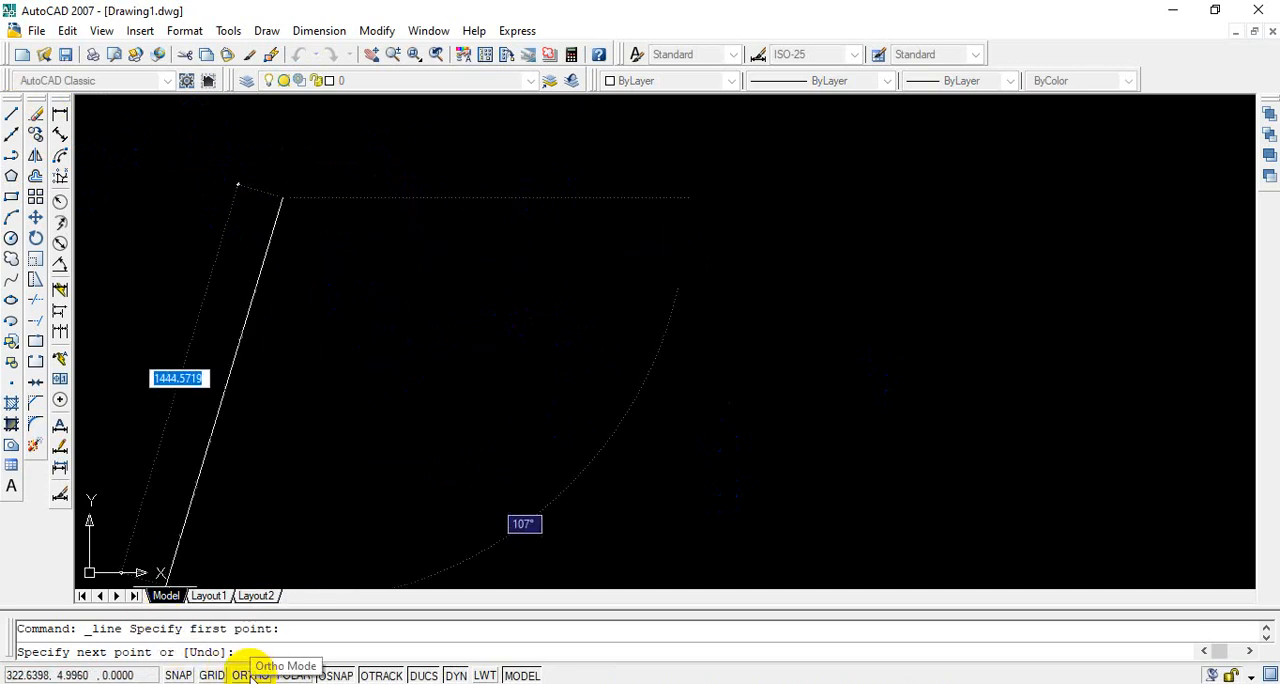
left_click(250, 675)
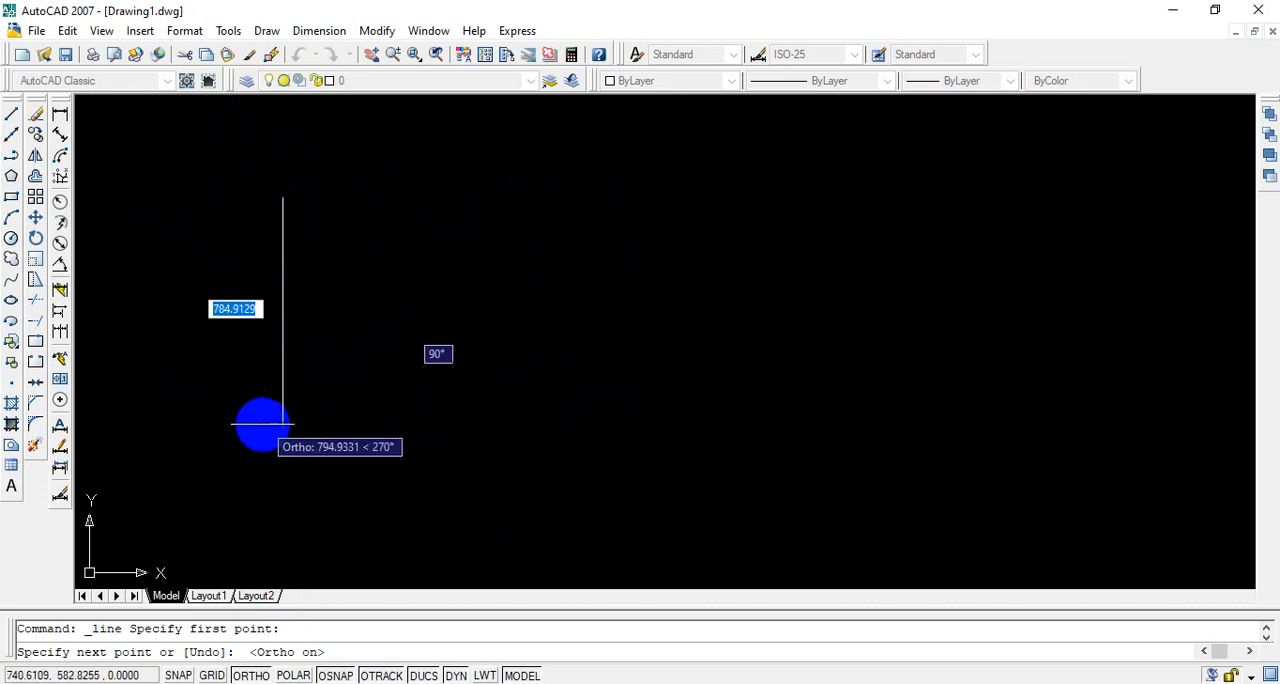
left_click(250, 675)
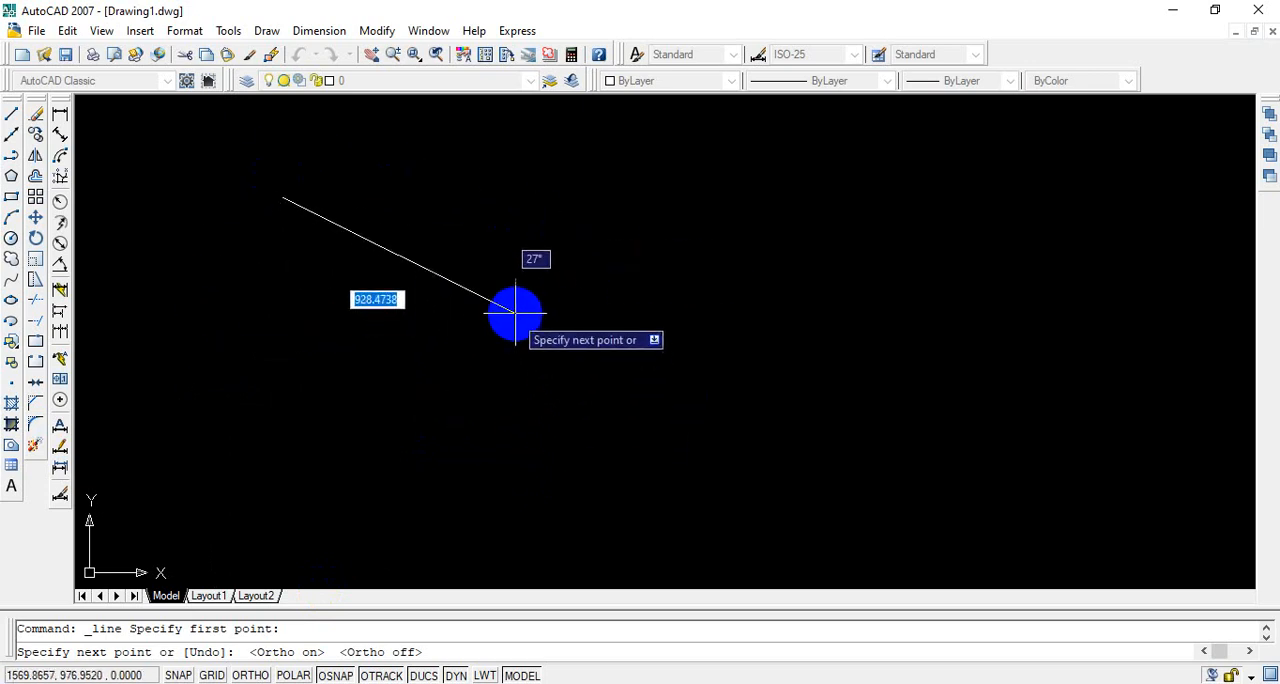
left_click(250, 675)
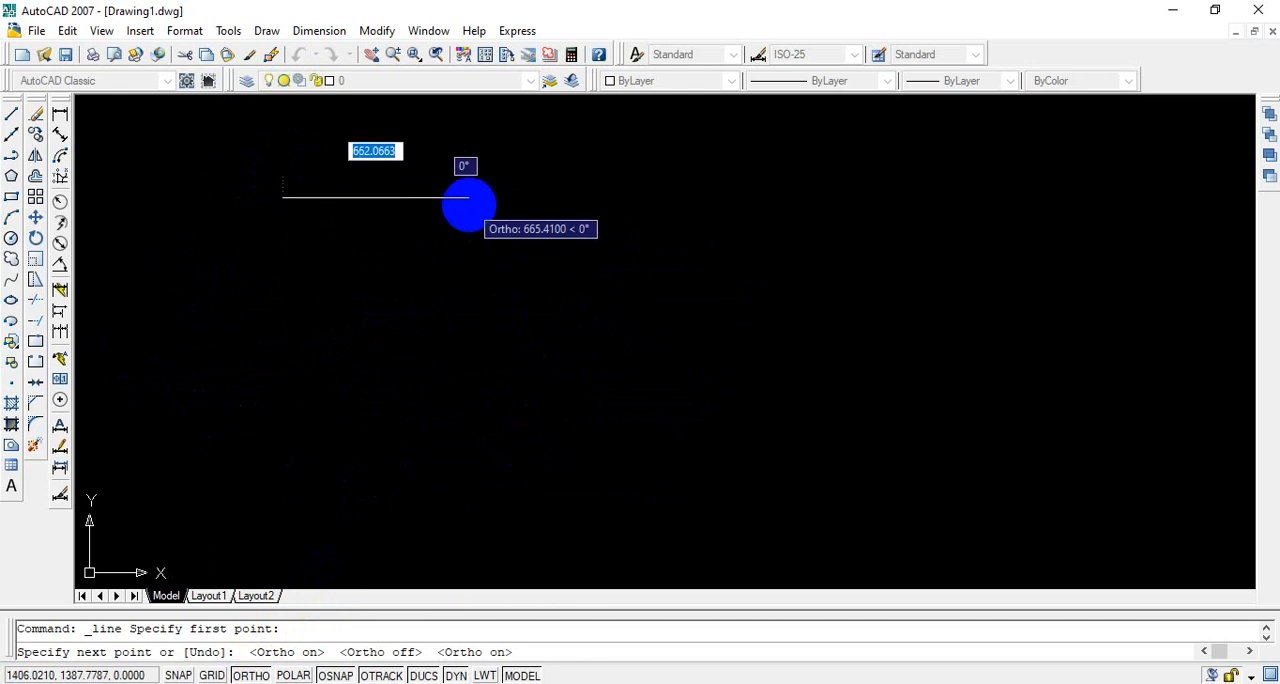
left_click(469, 203)
left_click(450, 276)
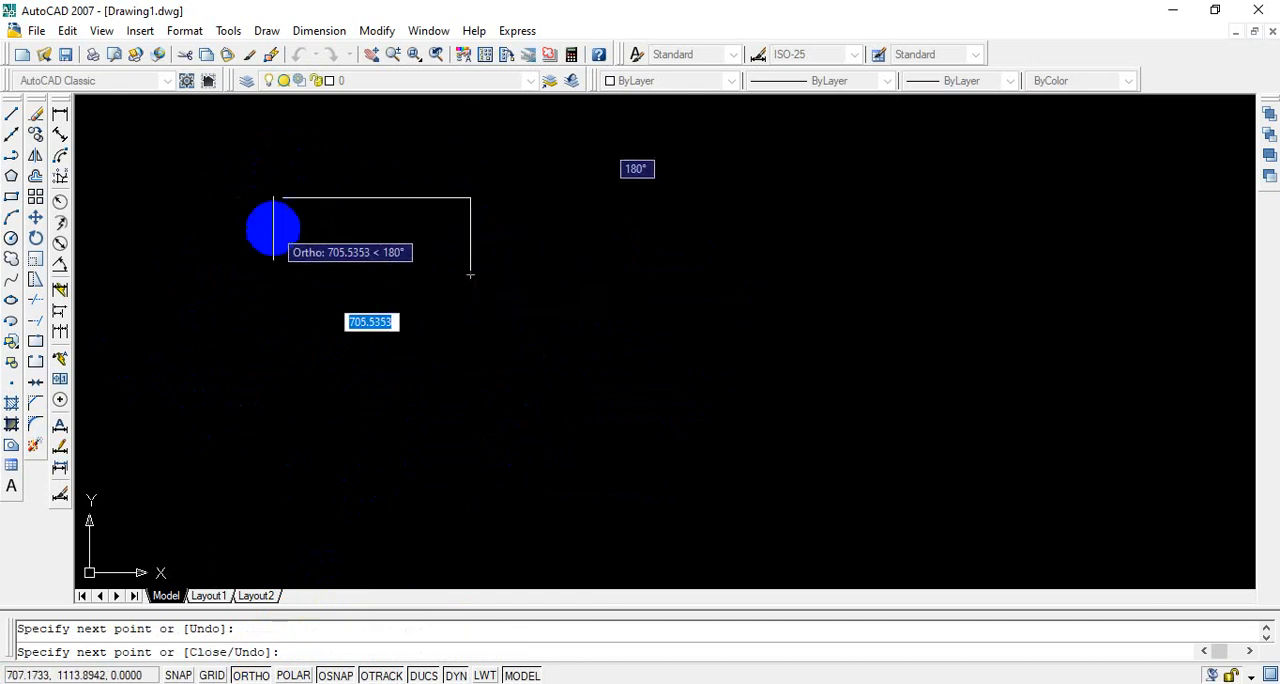
left_click(282, 273)
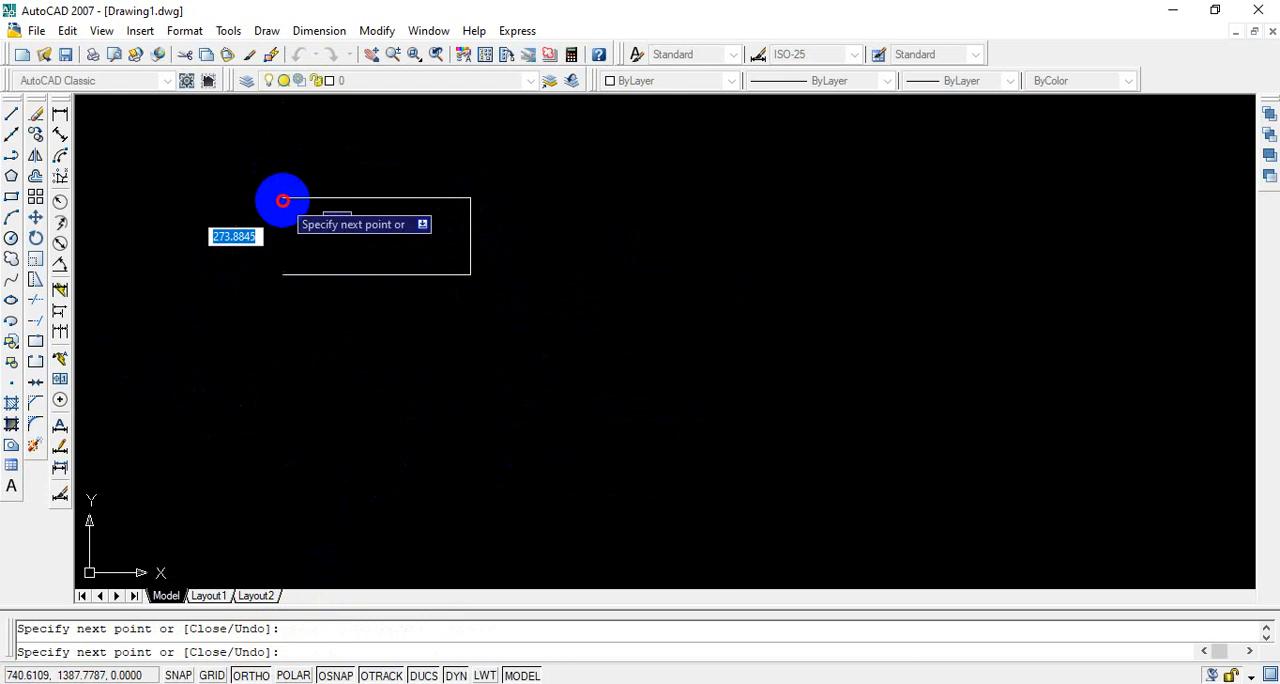
left_click(283, 201)
right_click(418, 252)
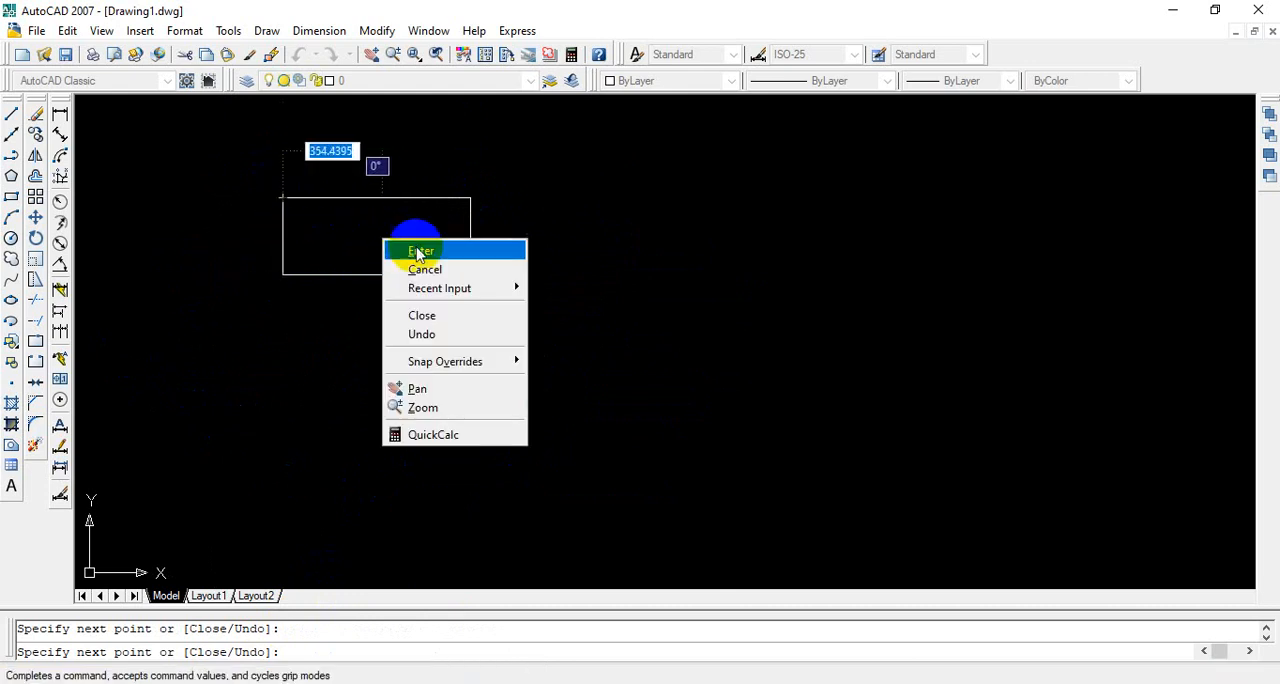
left_click(418, 252)
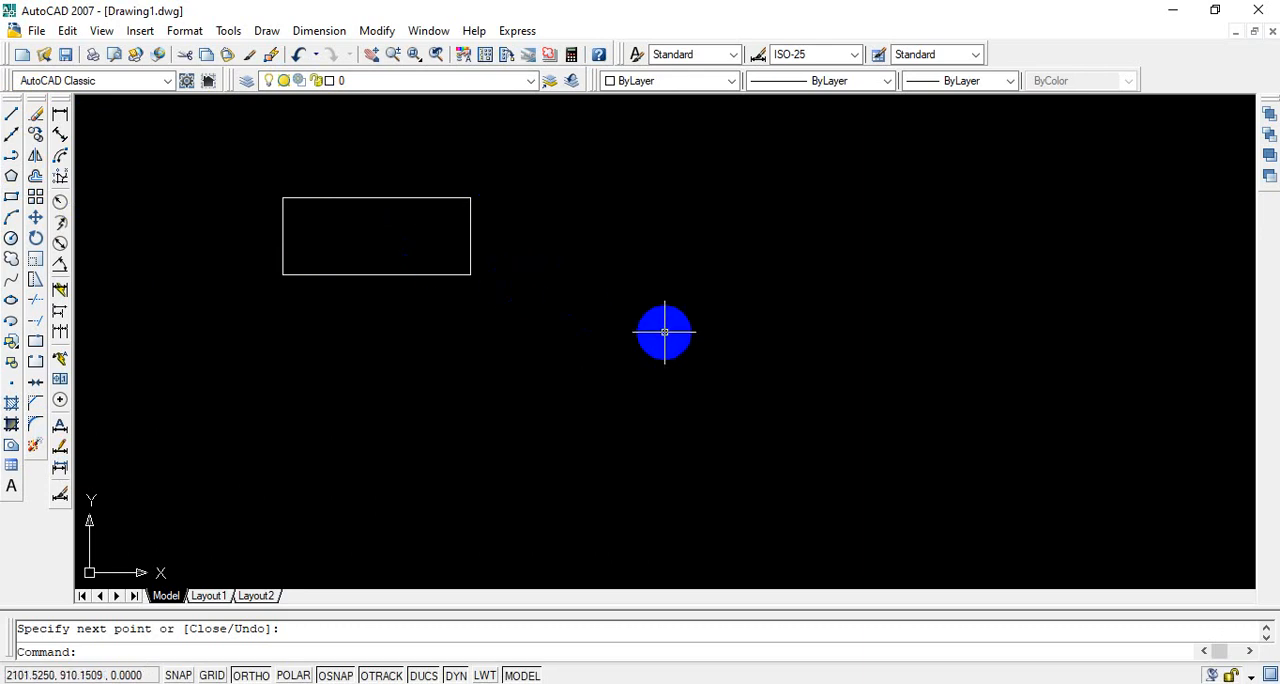
Step: Start a polyline beside the rectangle with a horizontal upper segment about 702 units long and a right-hand arc about 271 units across
left_click(14, 160)
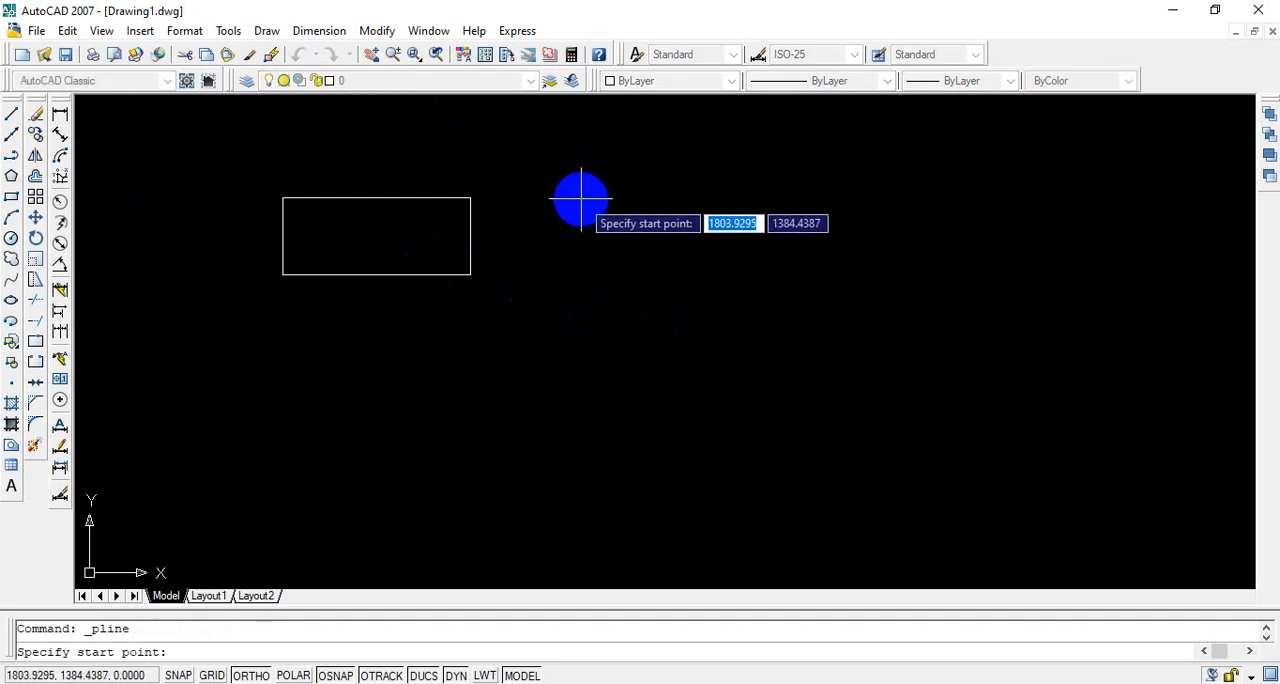
left_click(581, 199)
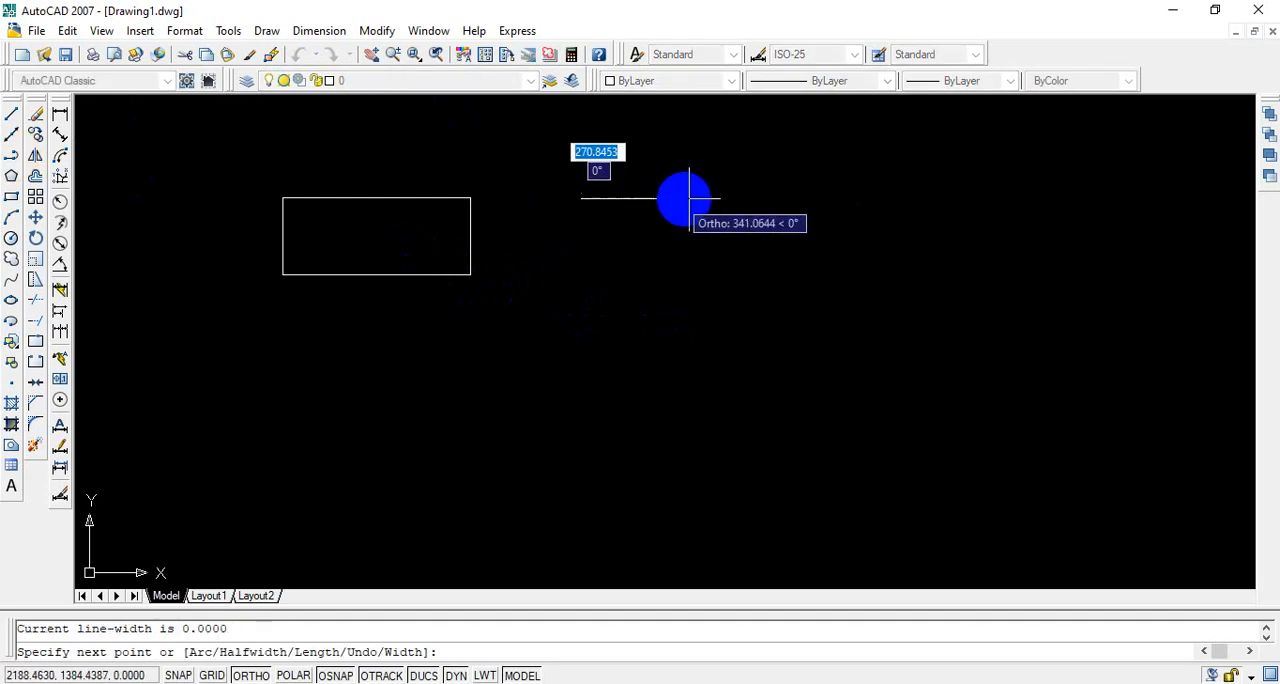
left_click(779, 199)
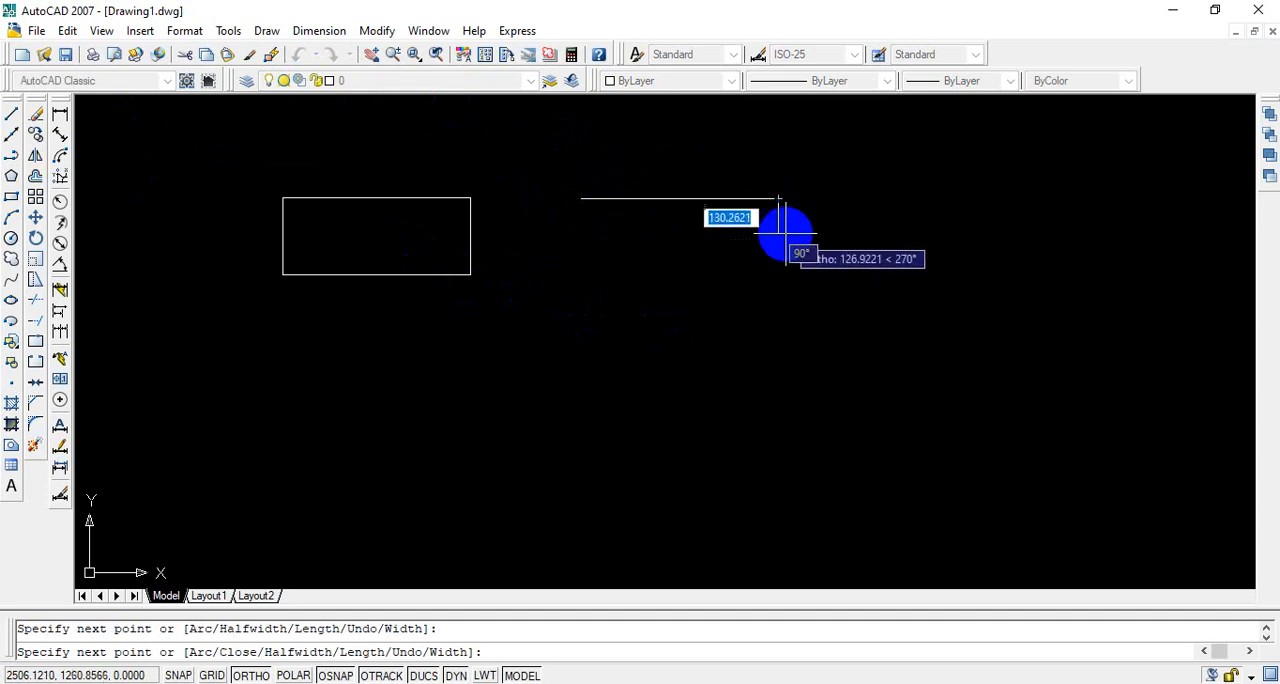
right_click(787, 231)
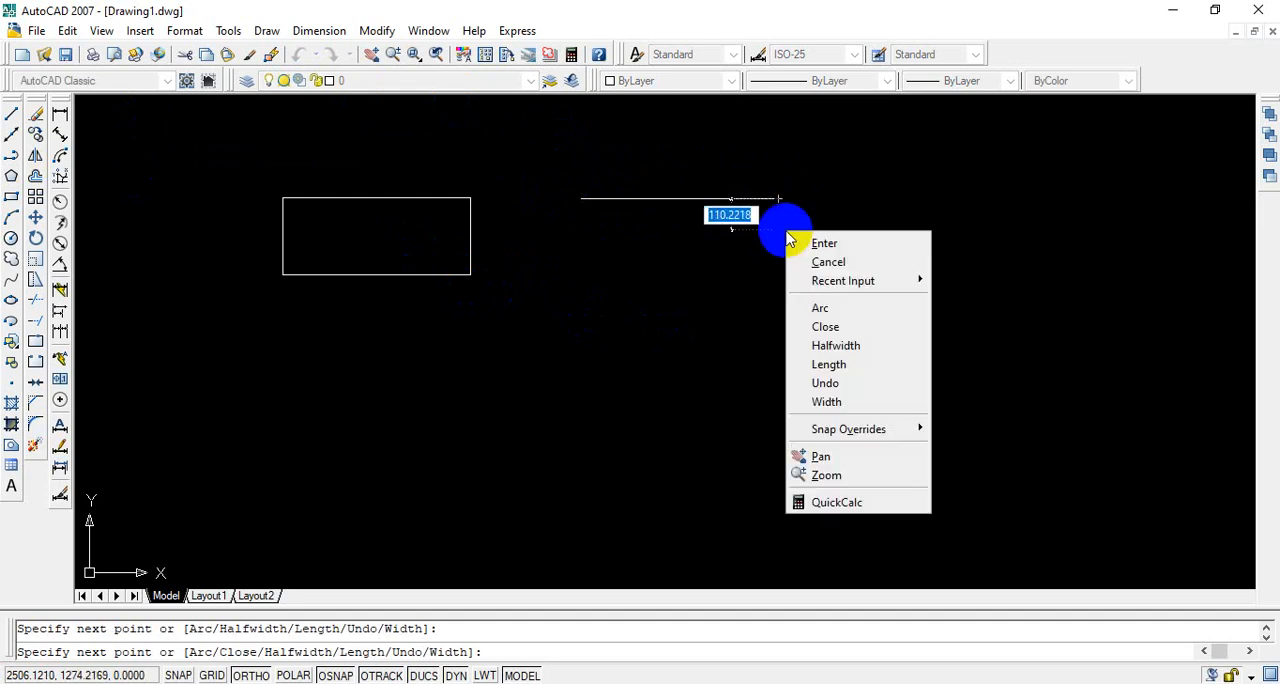
left_click(889, 310)
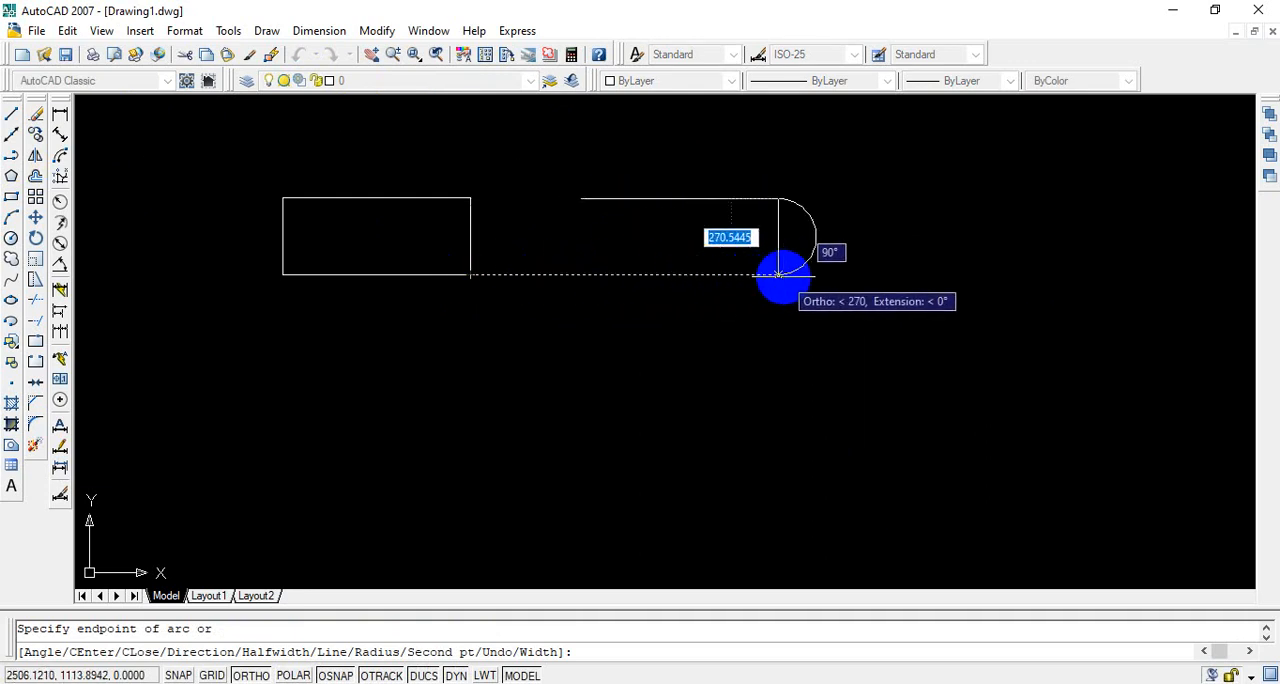
left_click(778, 274)
Step: Continue the polyline with a straight lower segment about 702 units long, ending directly below its start point
right_click(684, 290)
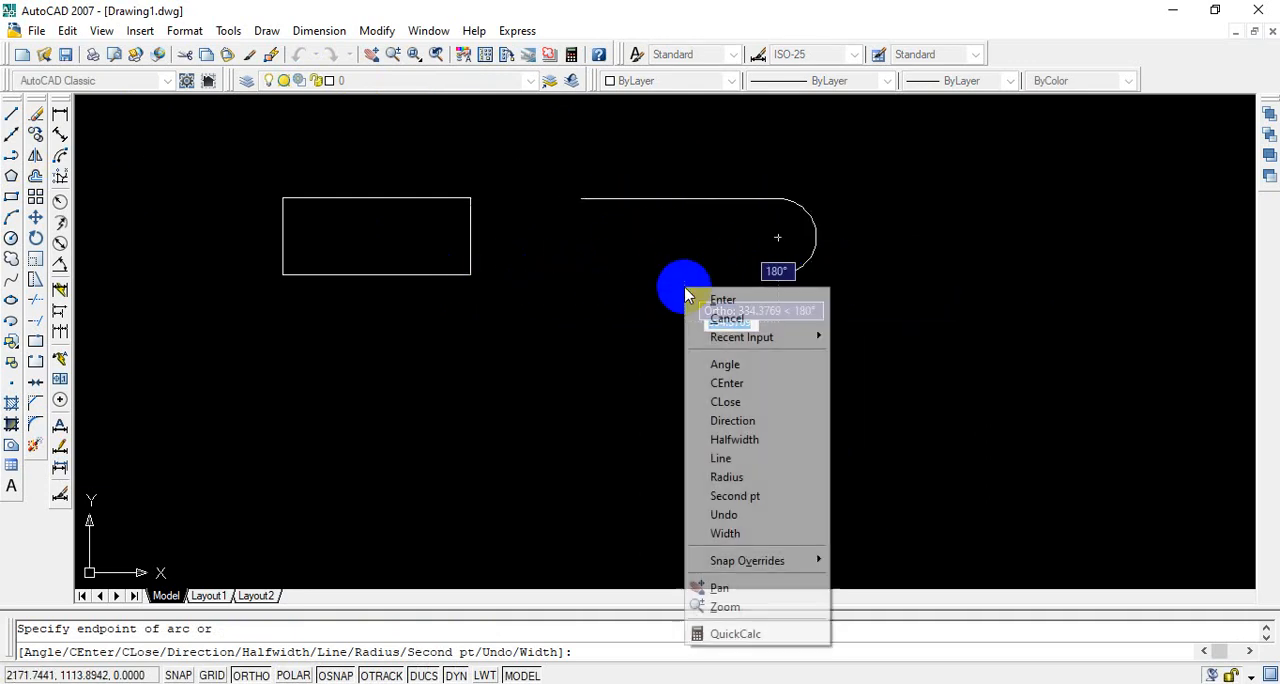
left_click(730, 458)
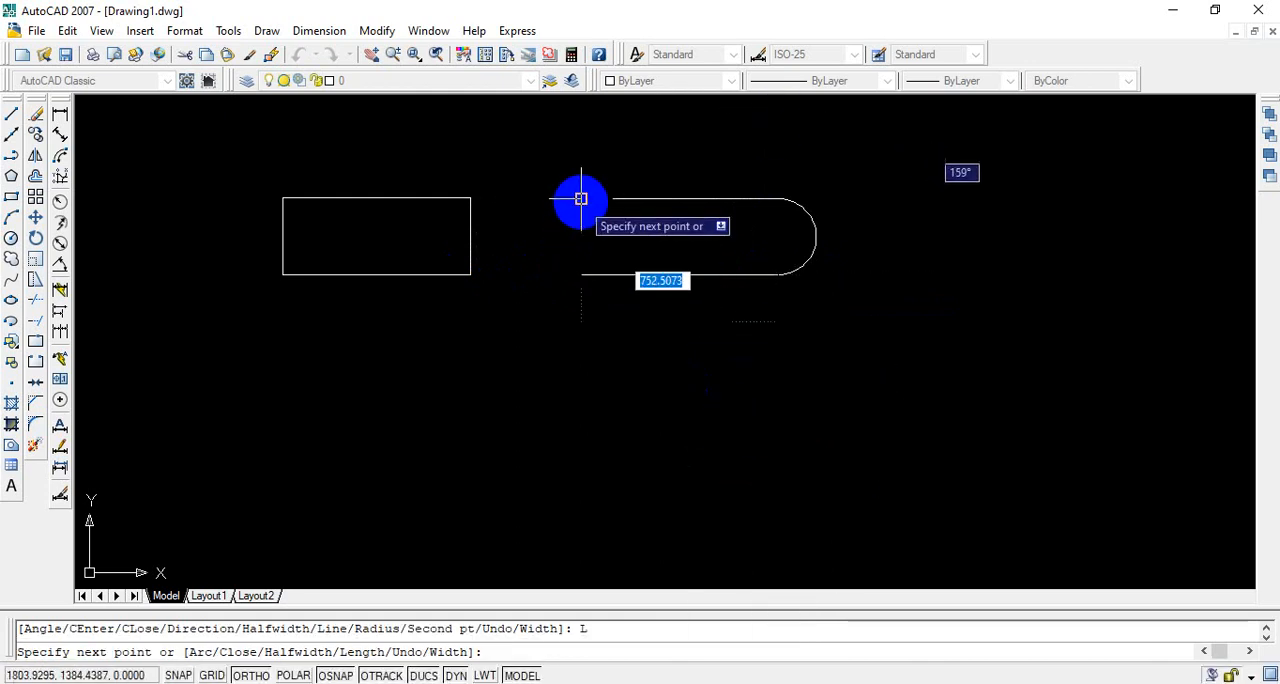
left_click(581, 274)
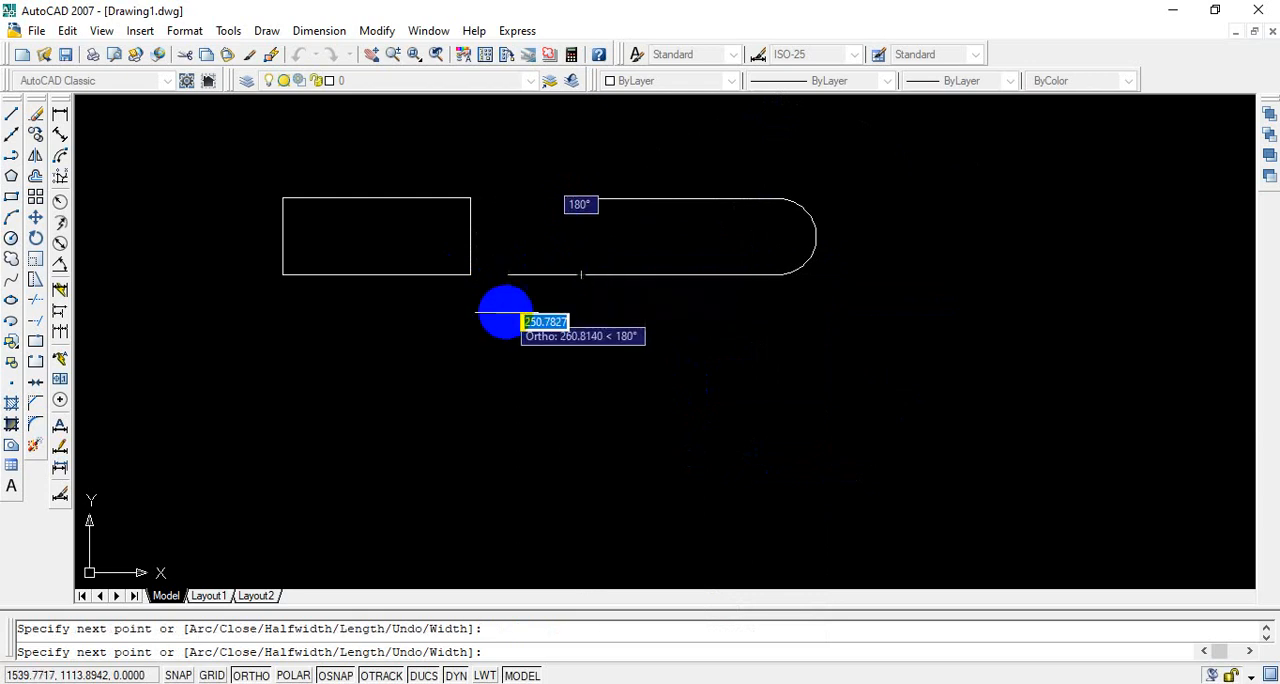
Step: Close the slot shape with a left-hand polyline arc about 271 units across, ending at the start point, and finish the polyline
right_click(519, 290)
left_click(571, 367)
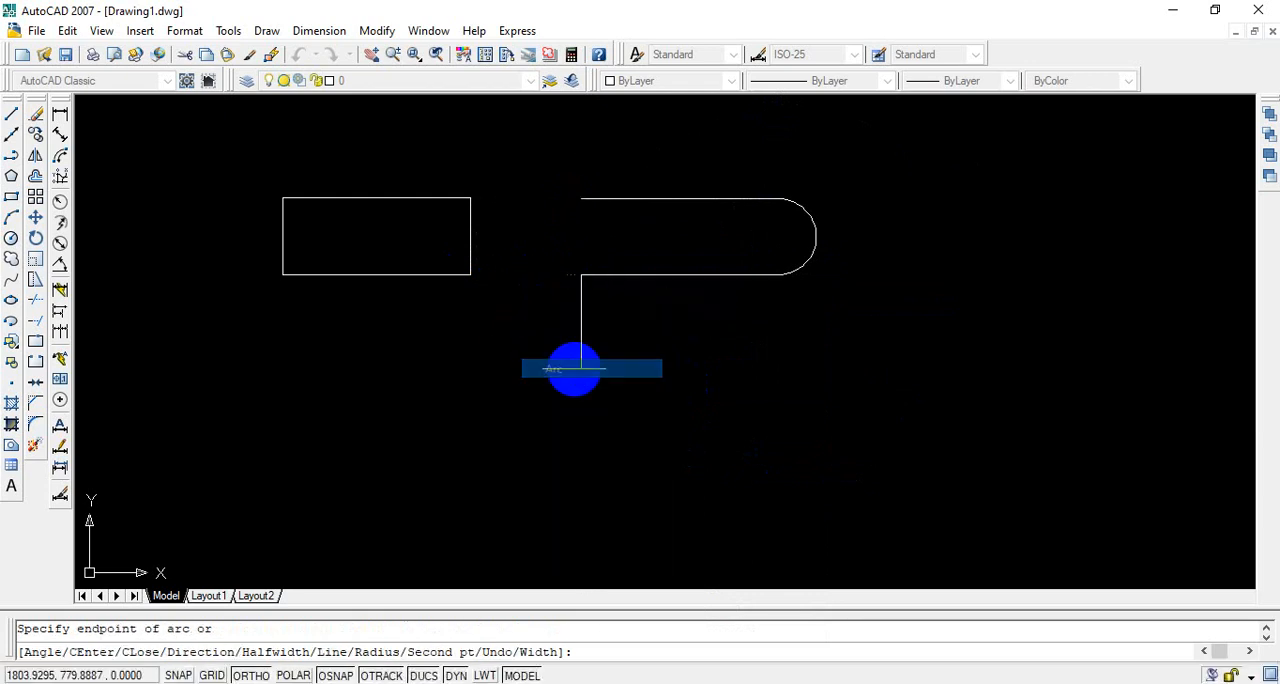
left_click(581, 199)
right_click(639, 222)
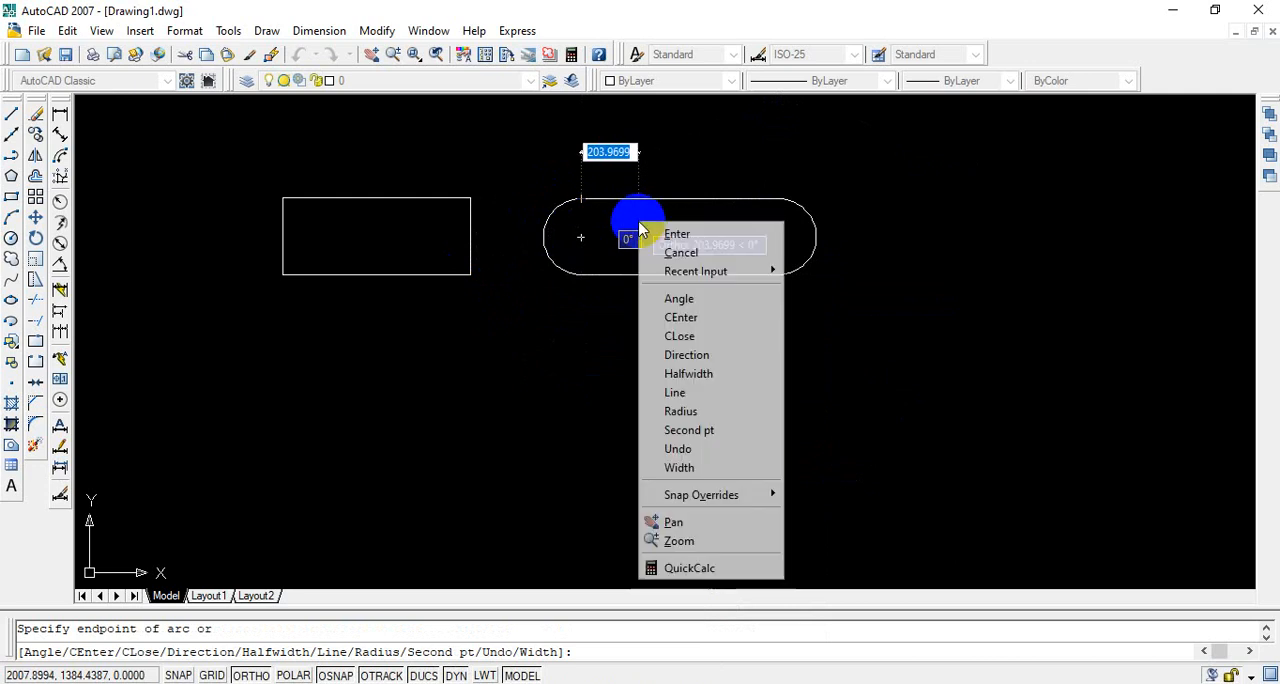
left_click(671, 236)
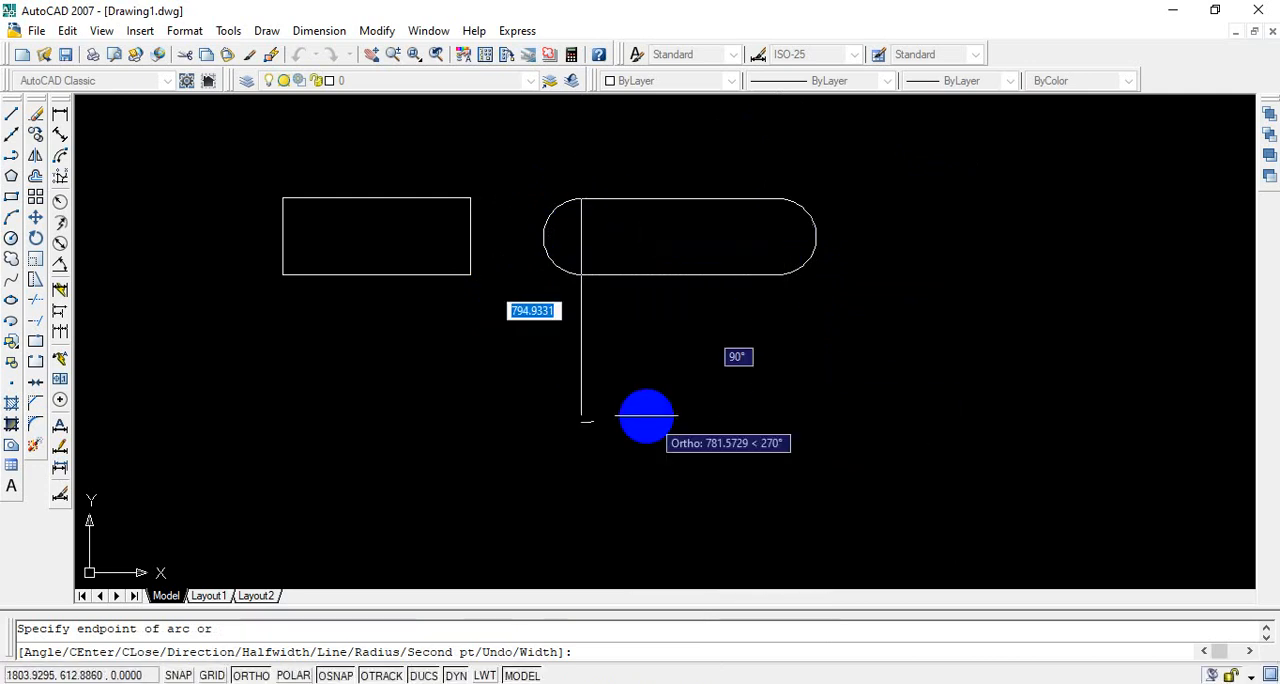
right_click(646, 222)
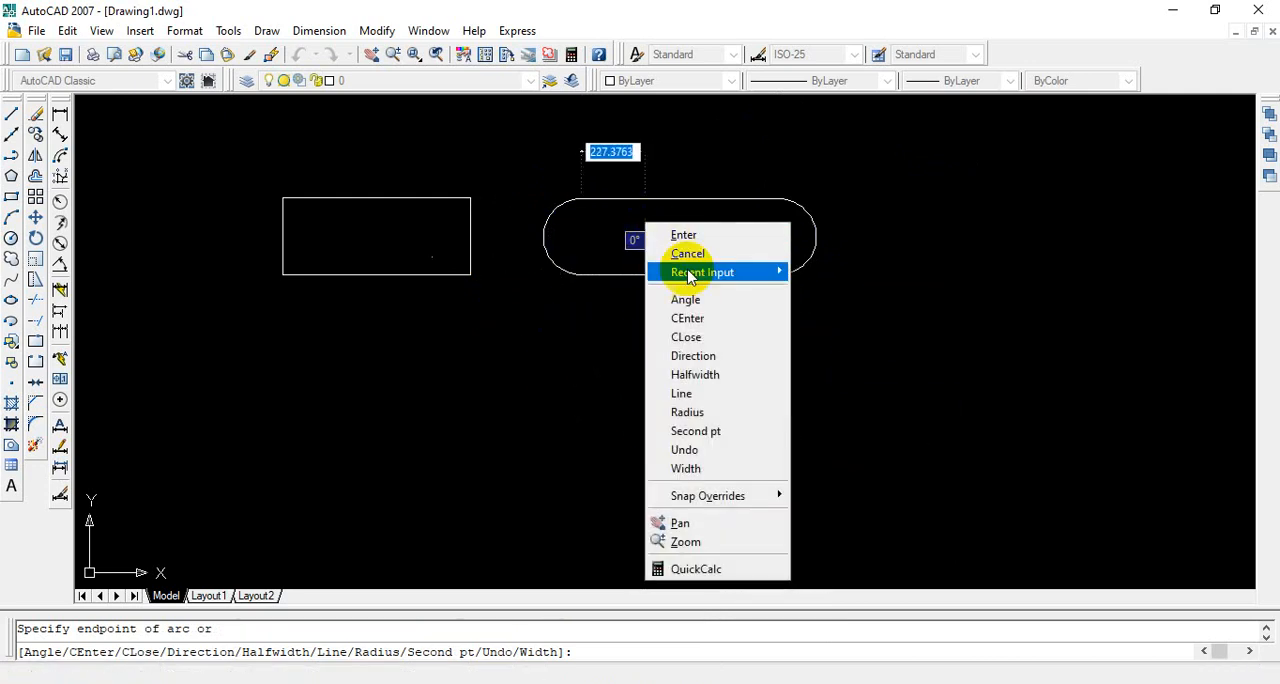
left_click(695, 393)
right_click(589, 247)
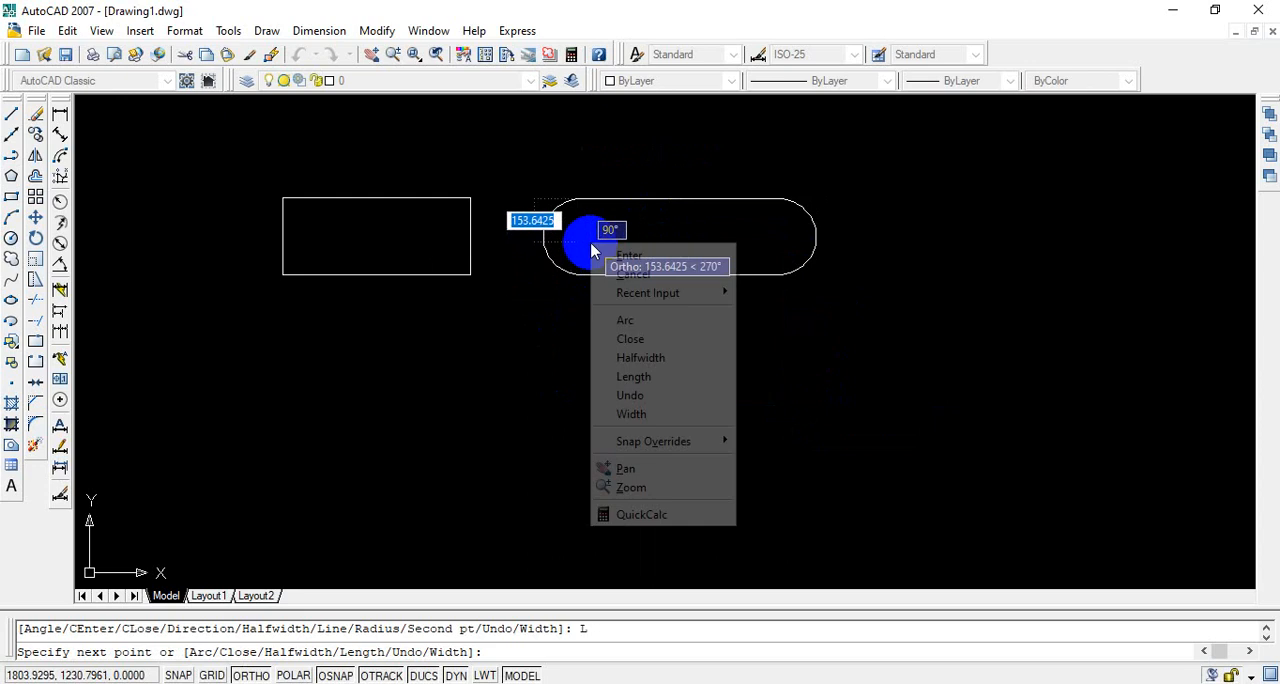
left_click(626, 255)
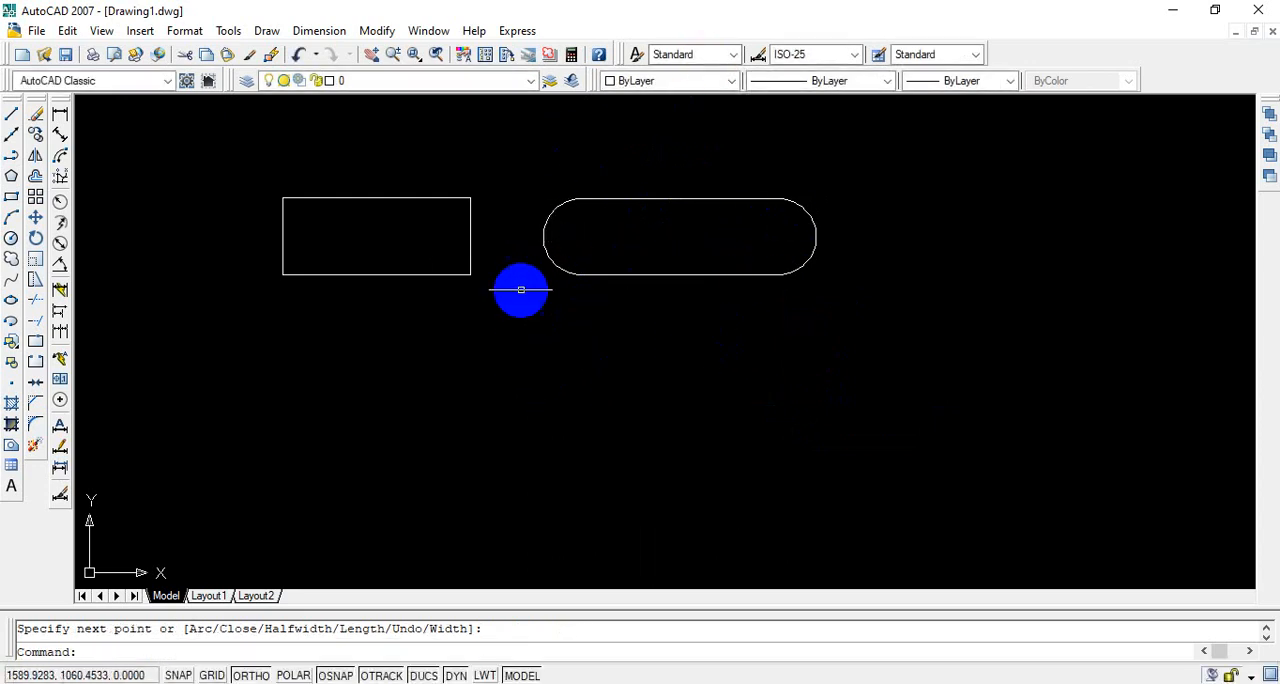
left_click(560, 272)
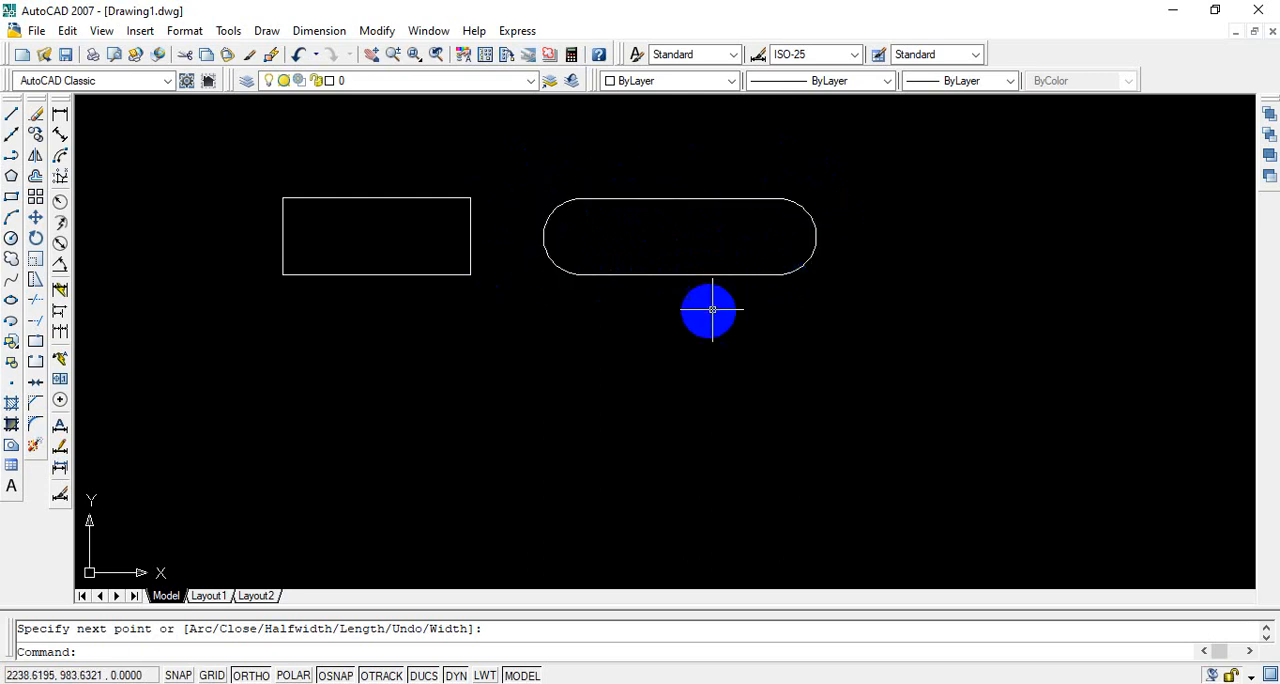
Step: Draw a 3-sided polygon inscribed in a circle of about 217 units radius below the rectangle, apex pointing up
left_click(11, 177)
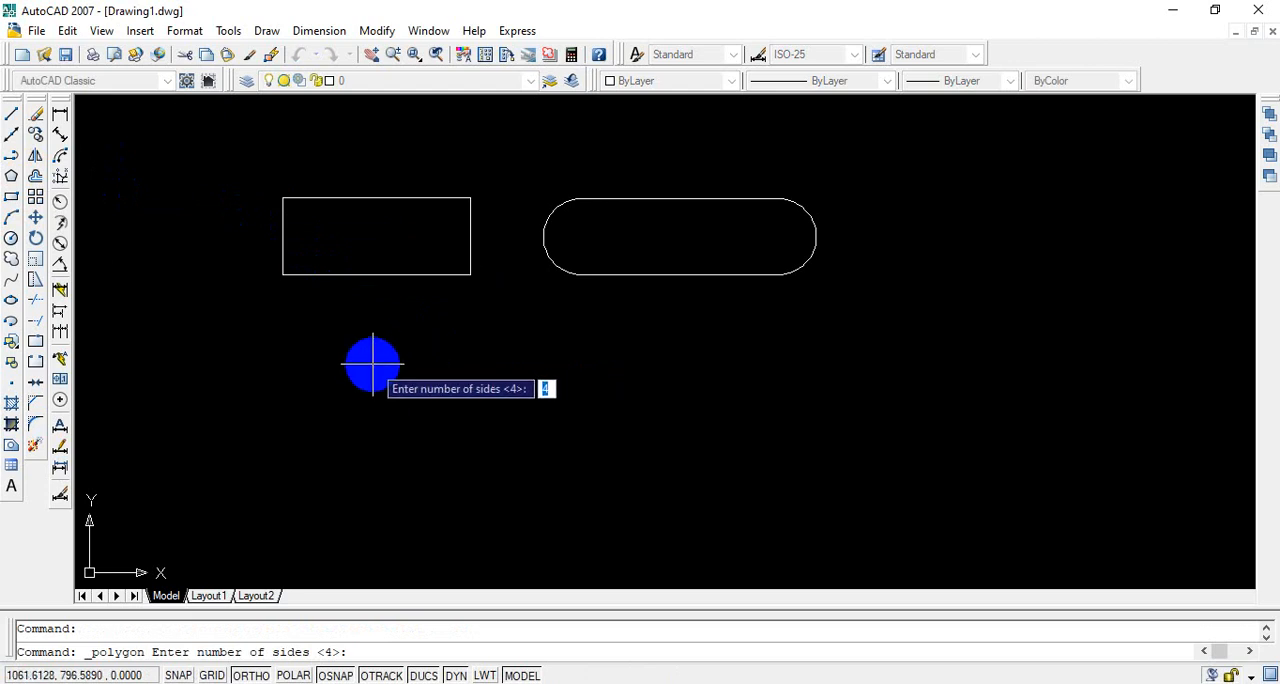
type("3")
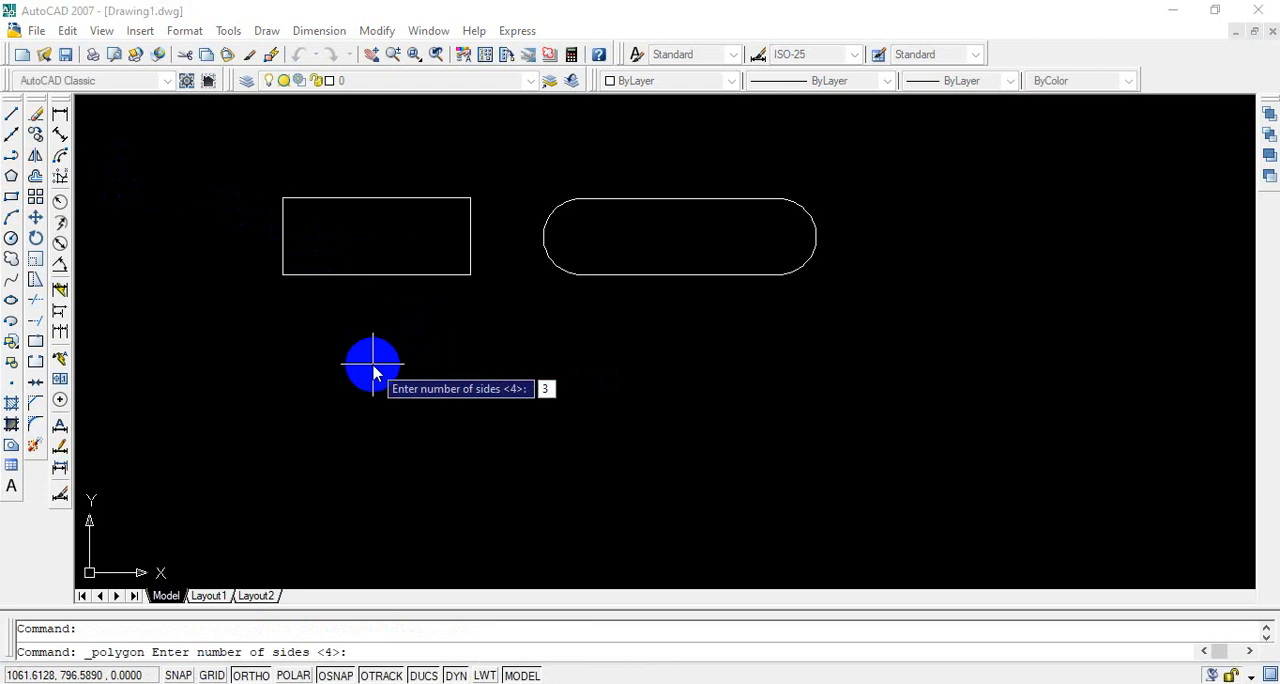
key("Return")
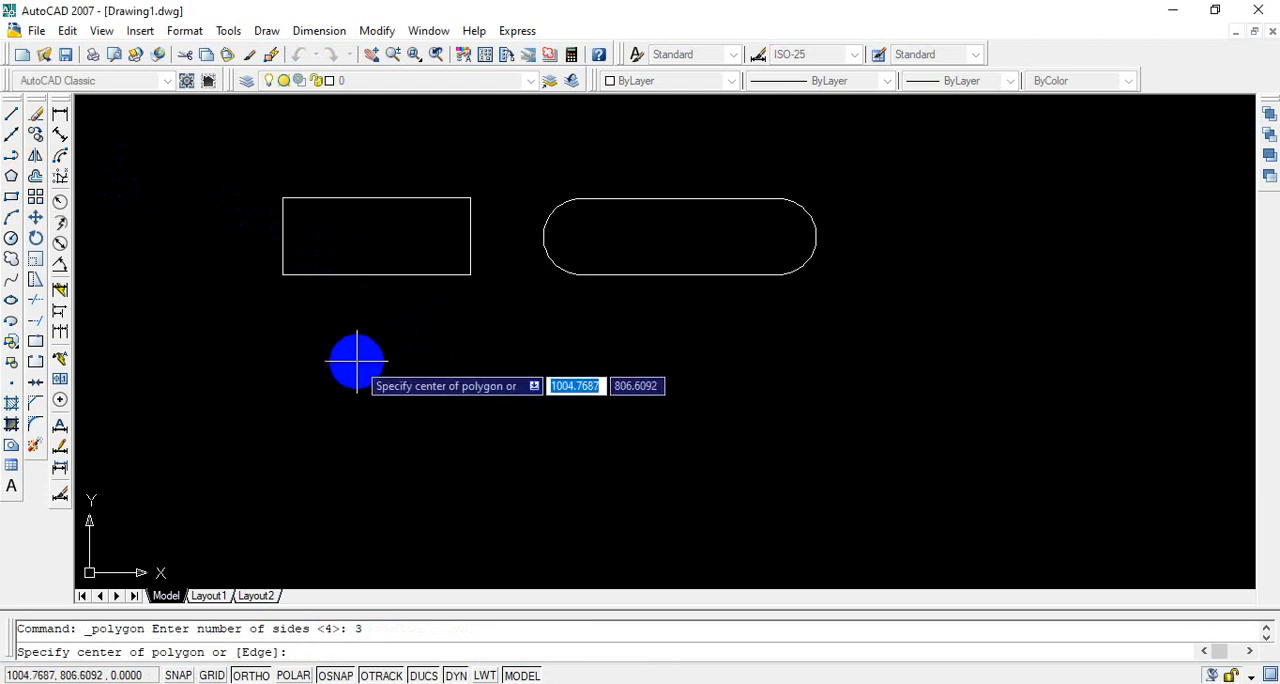
left_click(314, 374)
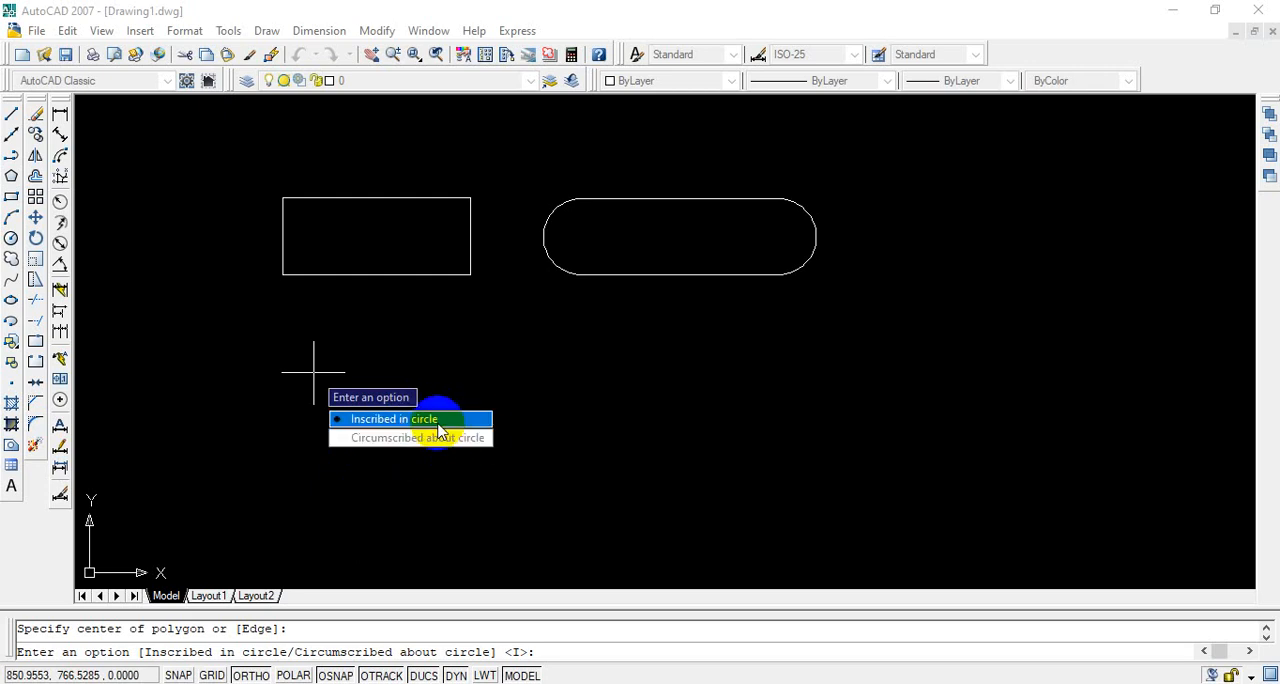
left_click(355, 419)
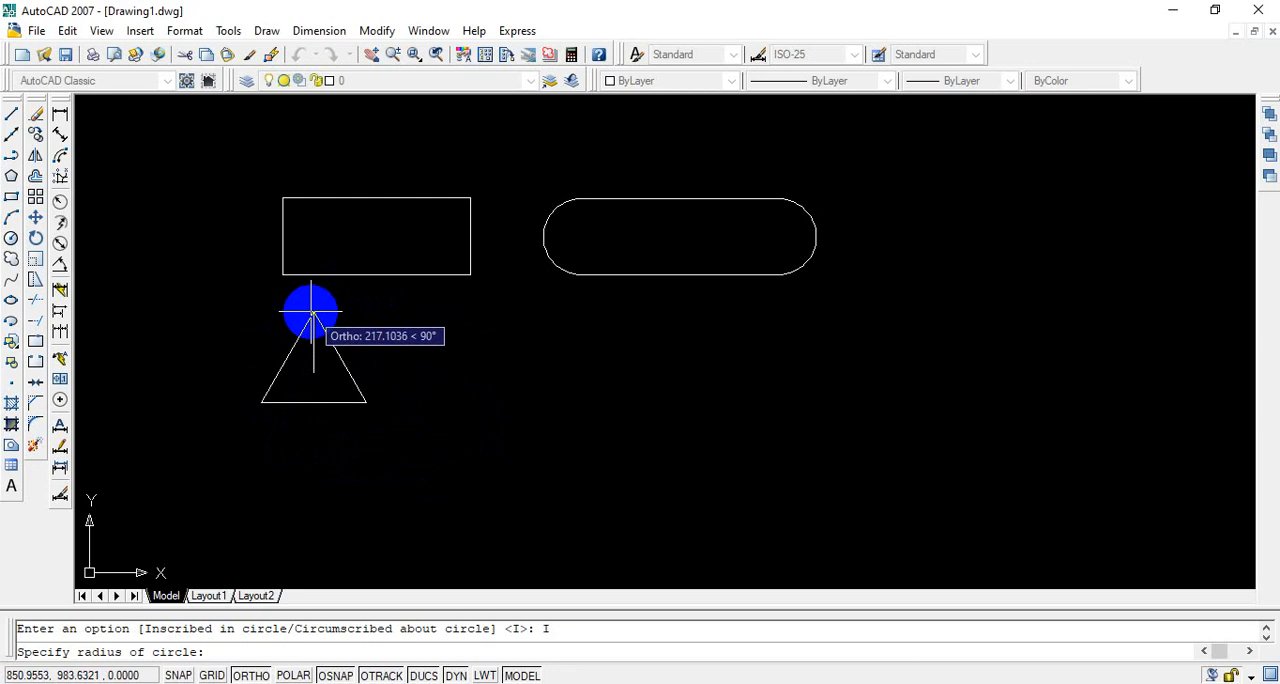
left_click(313, 313)
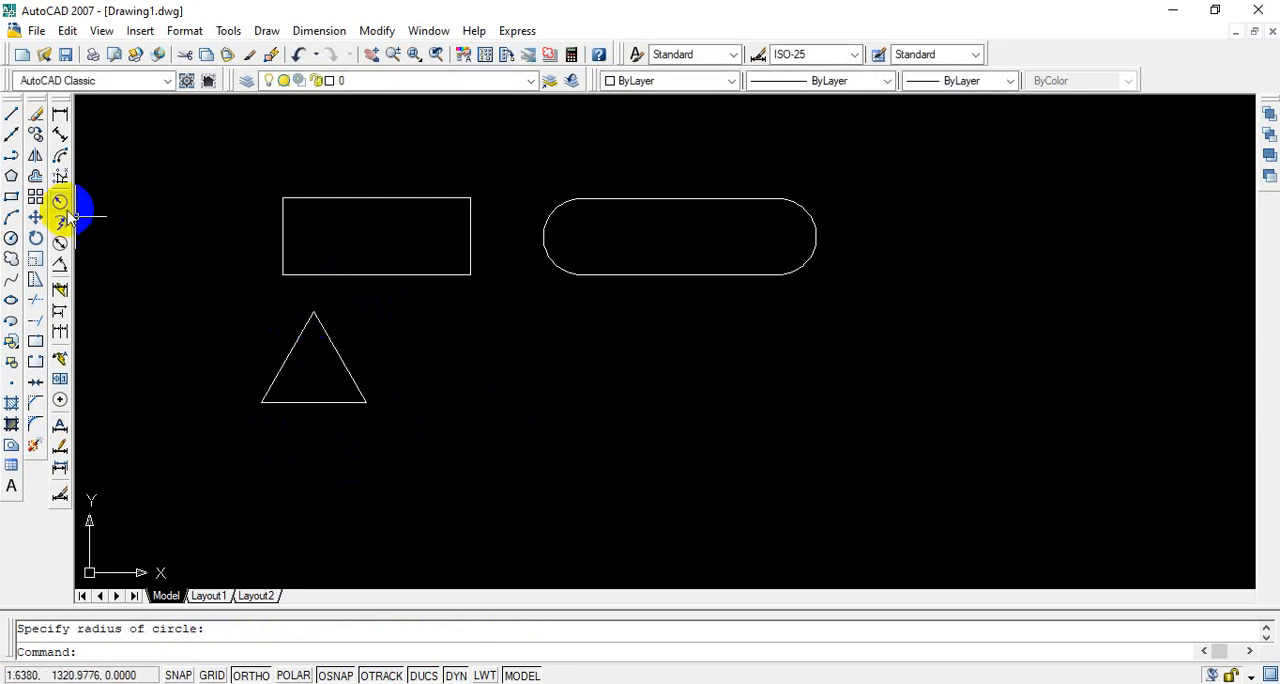
Step: Draw a 5-sided polygon inscribed in a circle of about 247 units radius beside the triangle, with one vertex pointing up
left_click(11, 177)
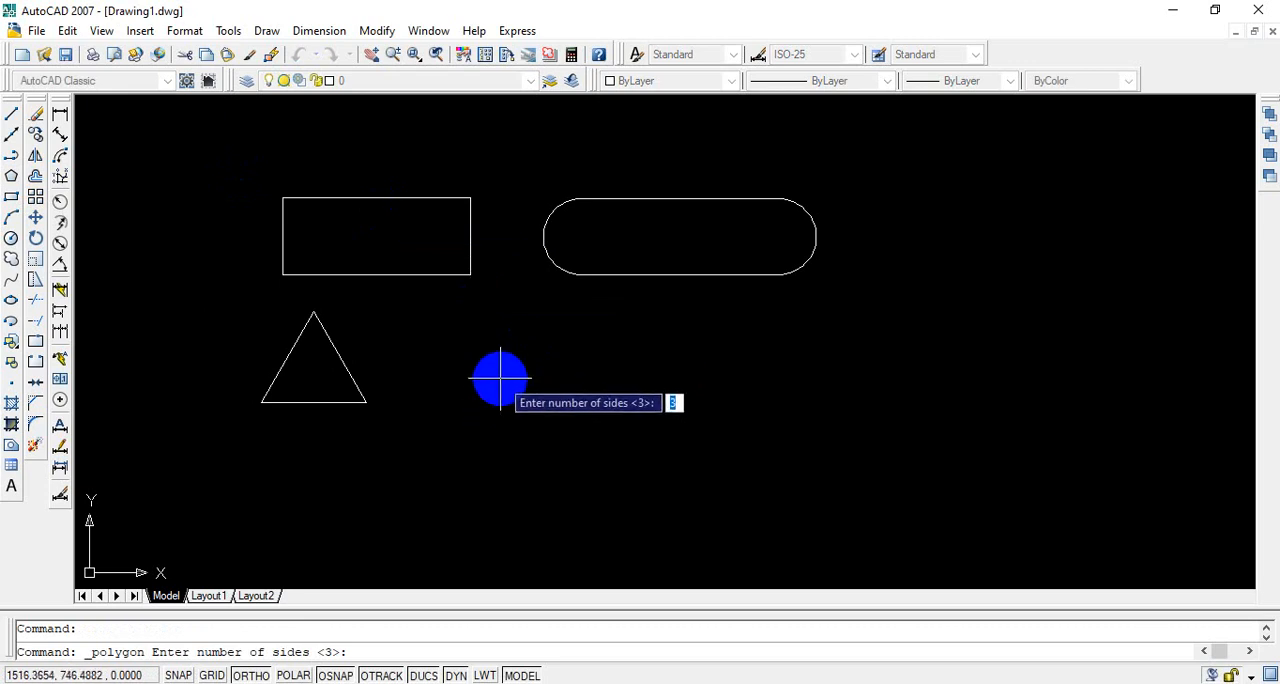
type("5")
key("Return")
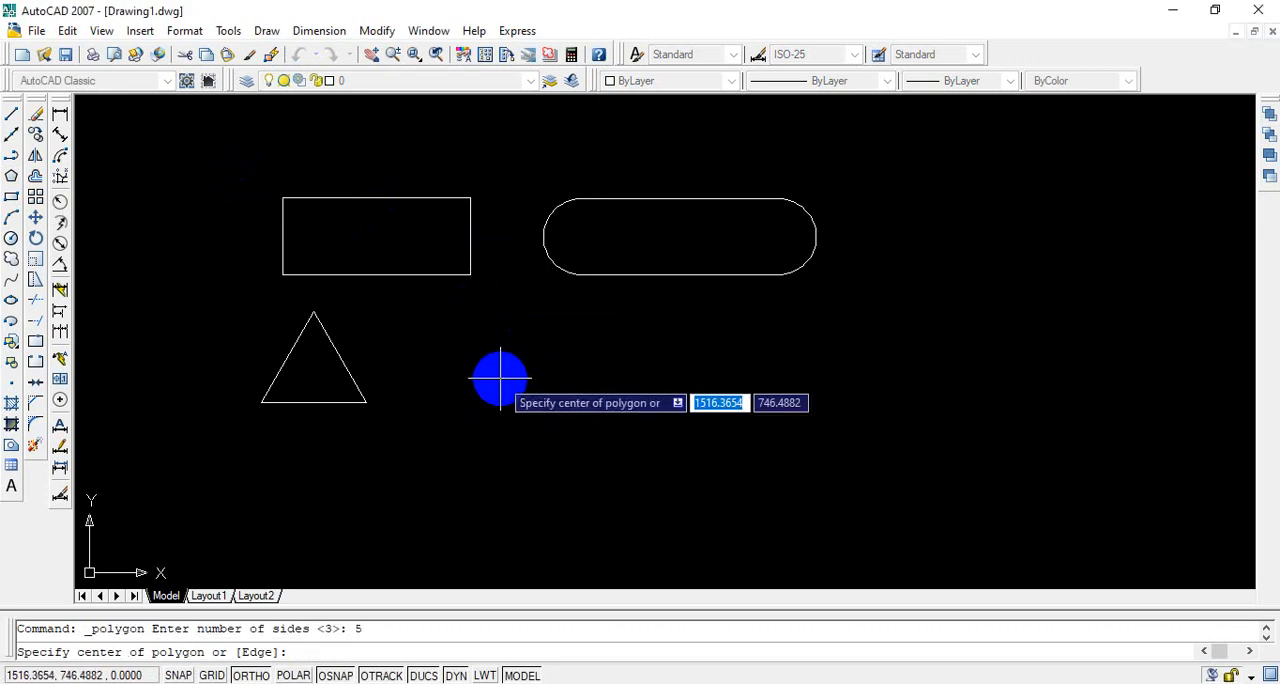
left_click(535, 390)
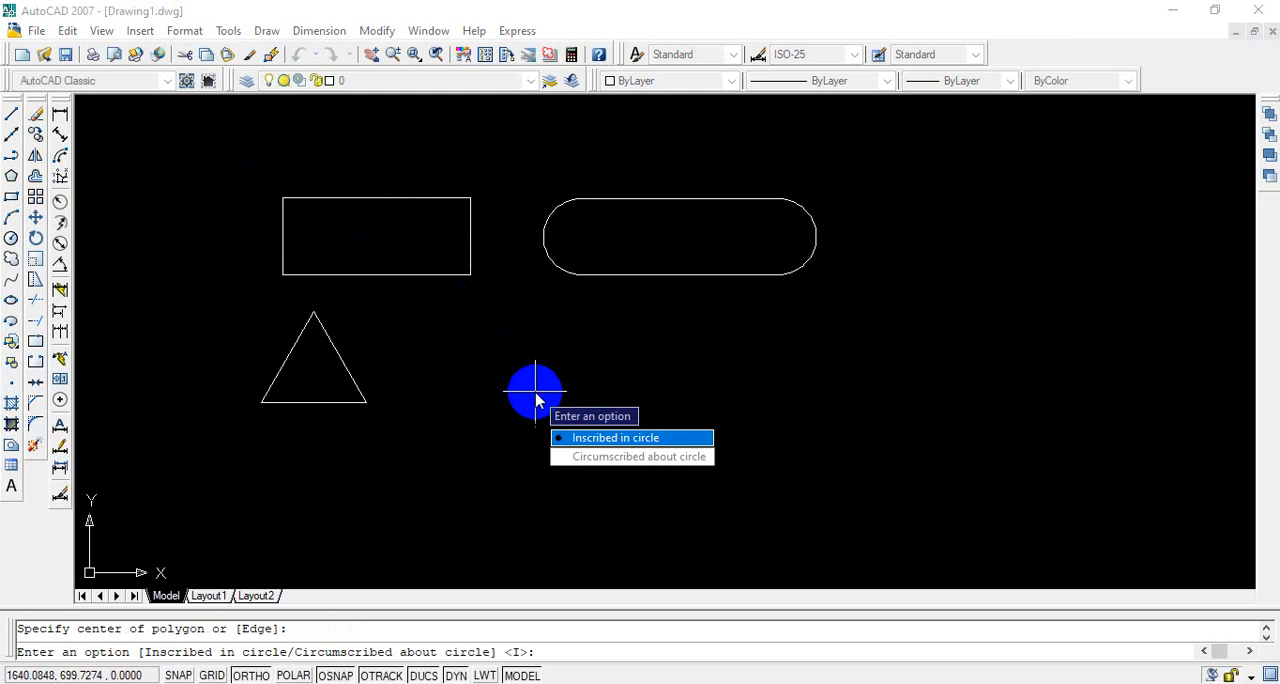
left_click(612, 440)
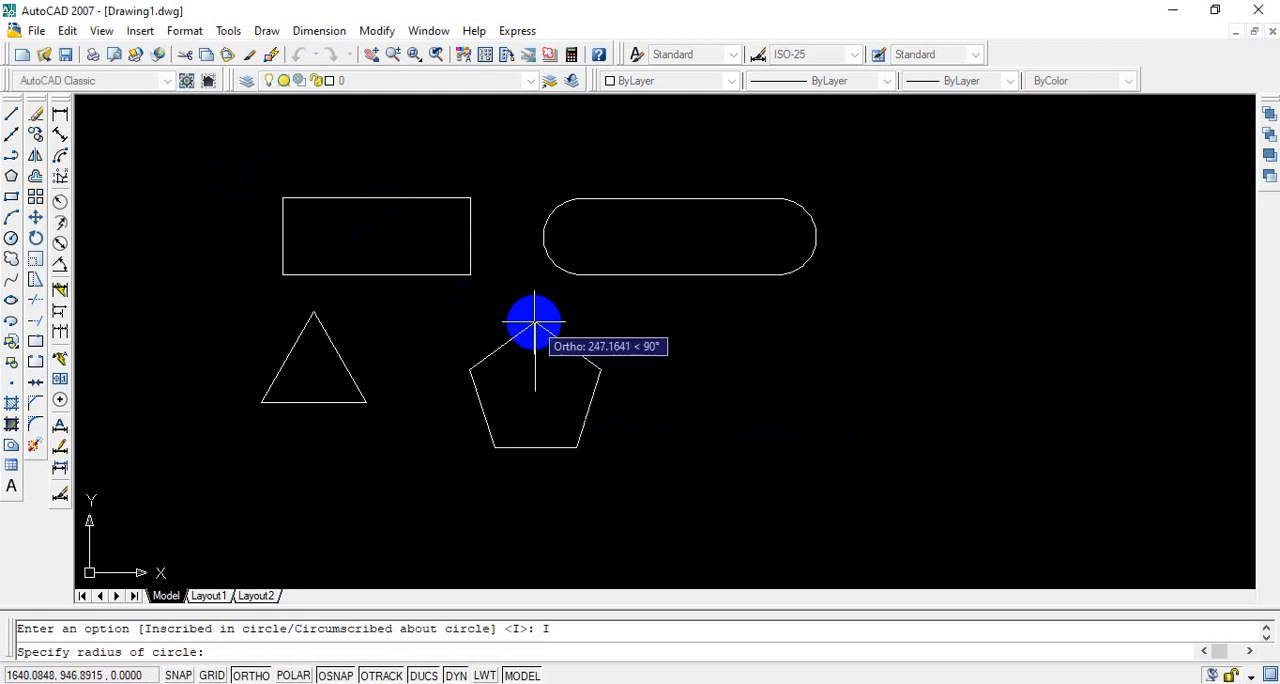
left_click(535, 323)
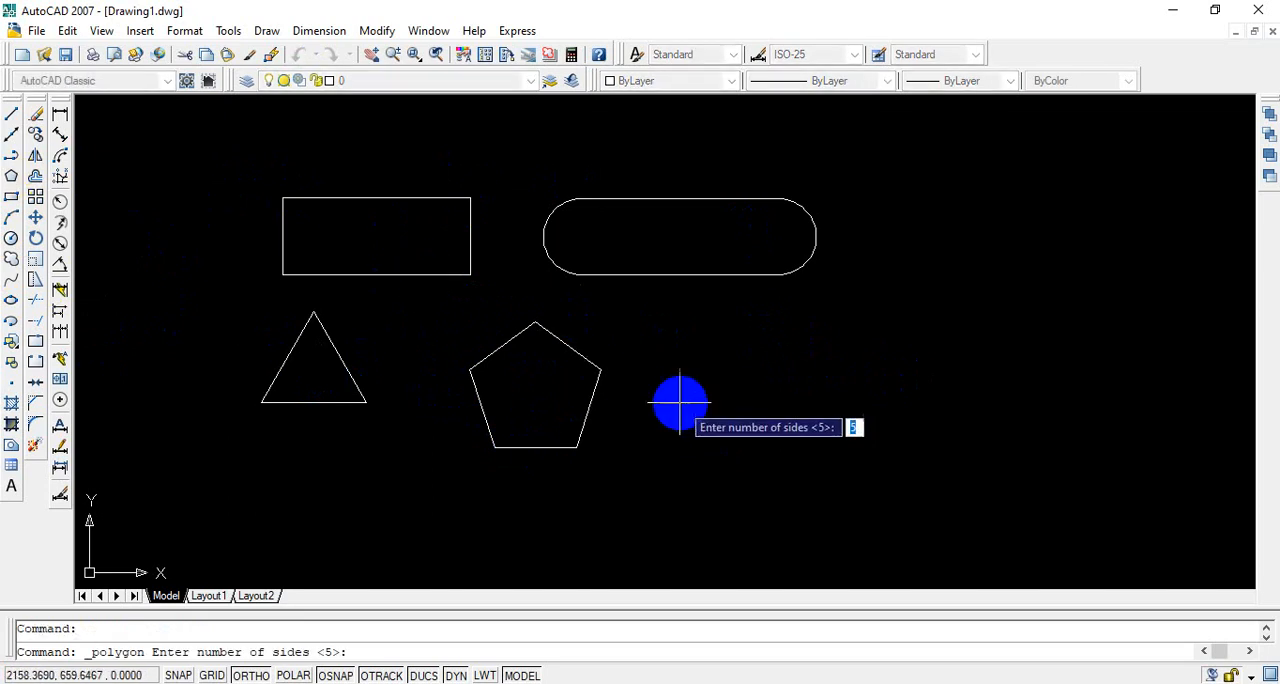
Step: Draw a 6-sided polygon inscribed in a circle of radius 250 to the right of the pentagon, with a vertex pointing right
type("6")
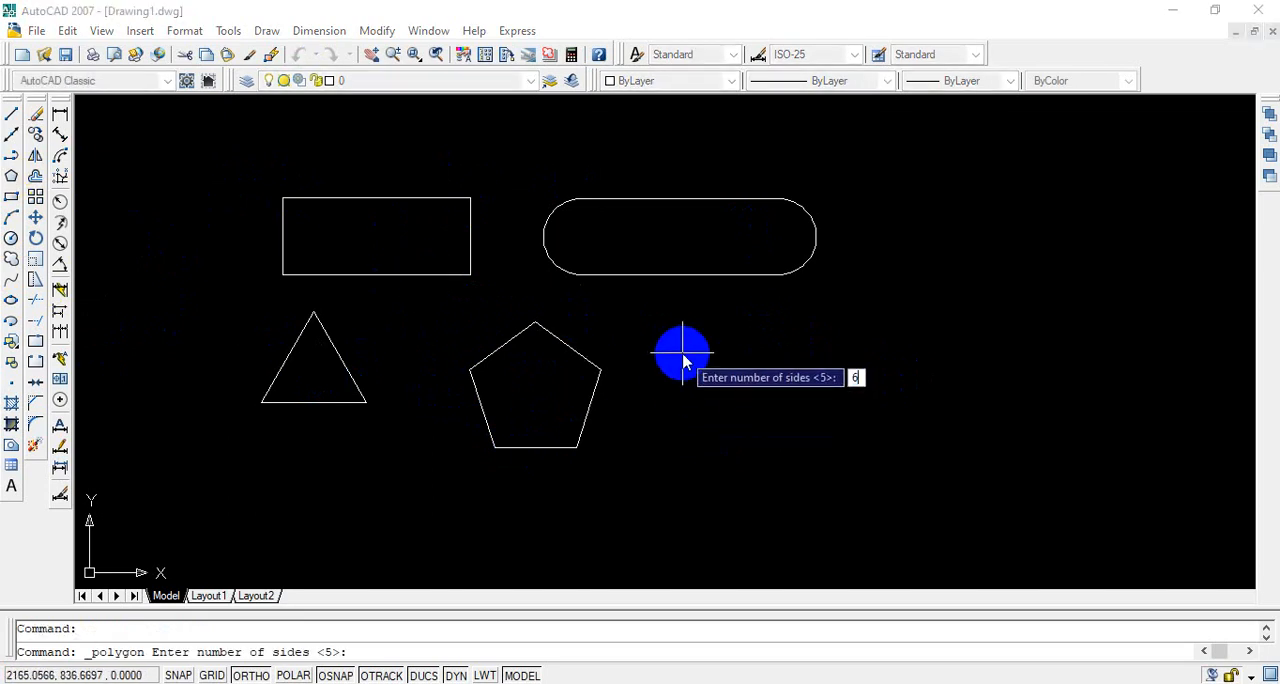
key("Return")
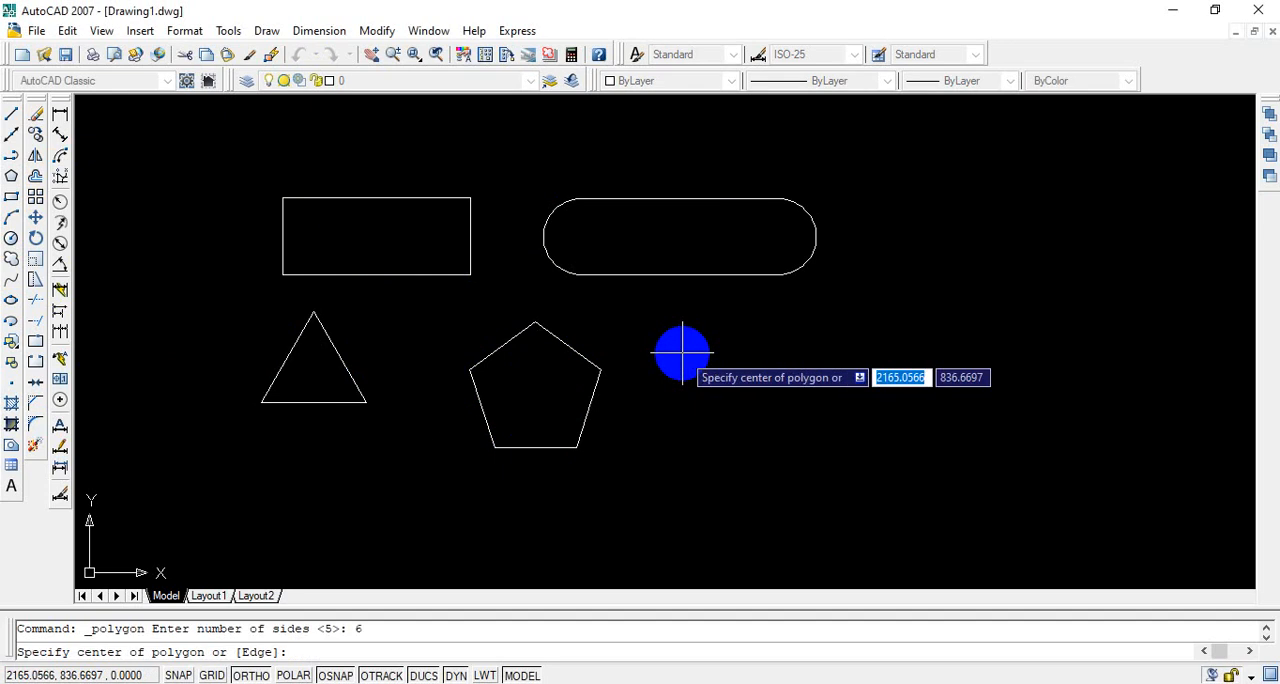
left_click(760, 372)
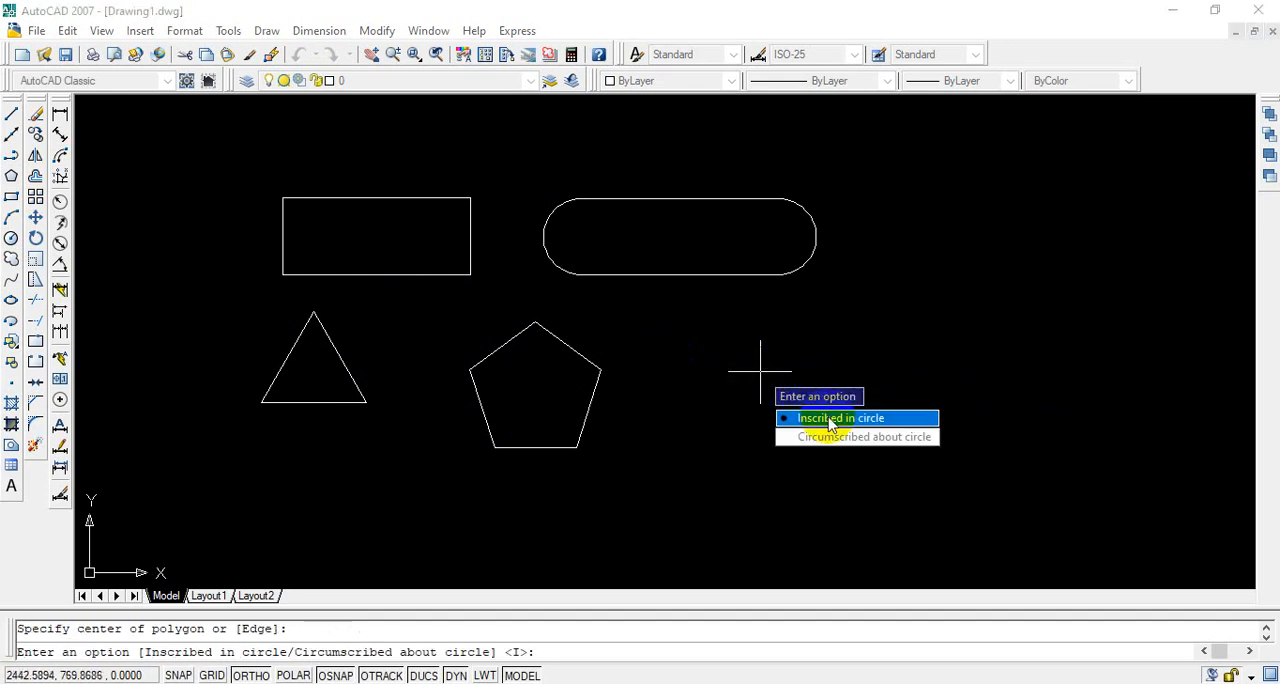
left_click(829, 422)
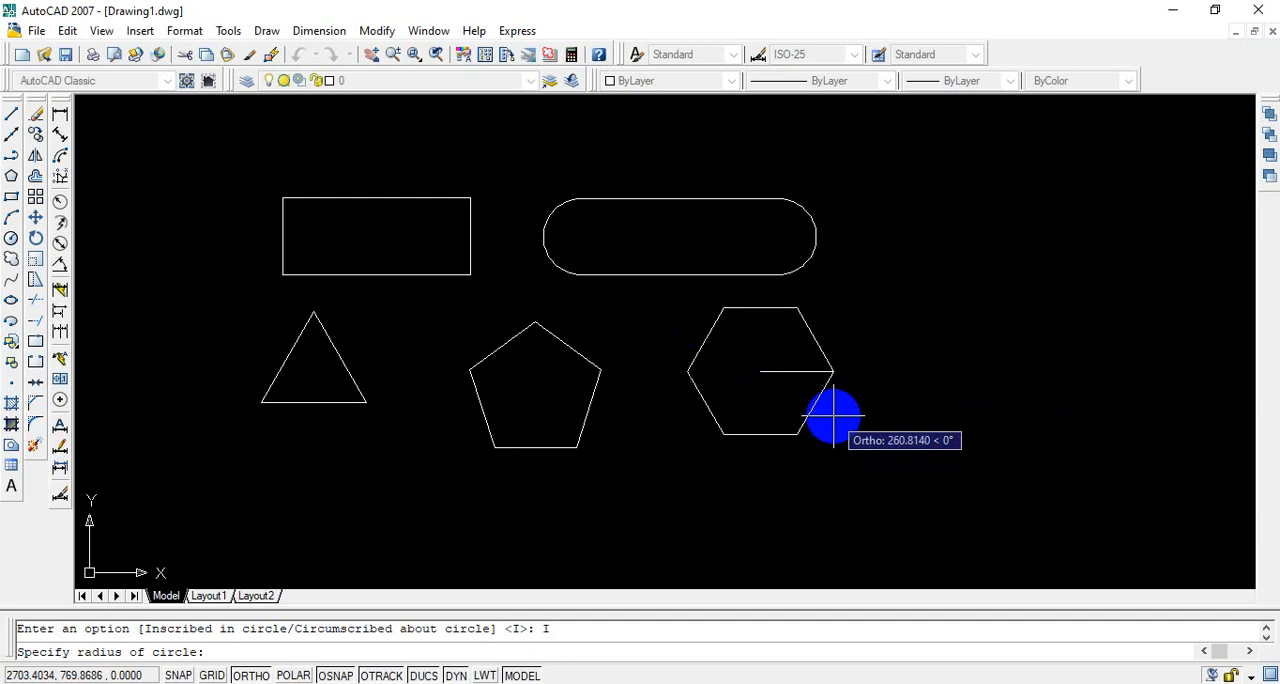
type("250")
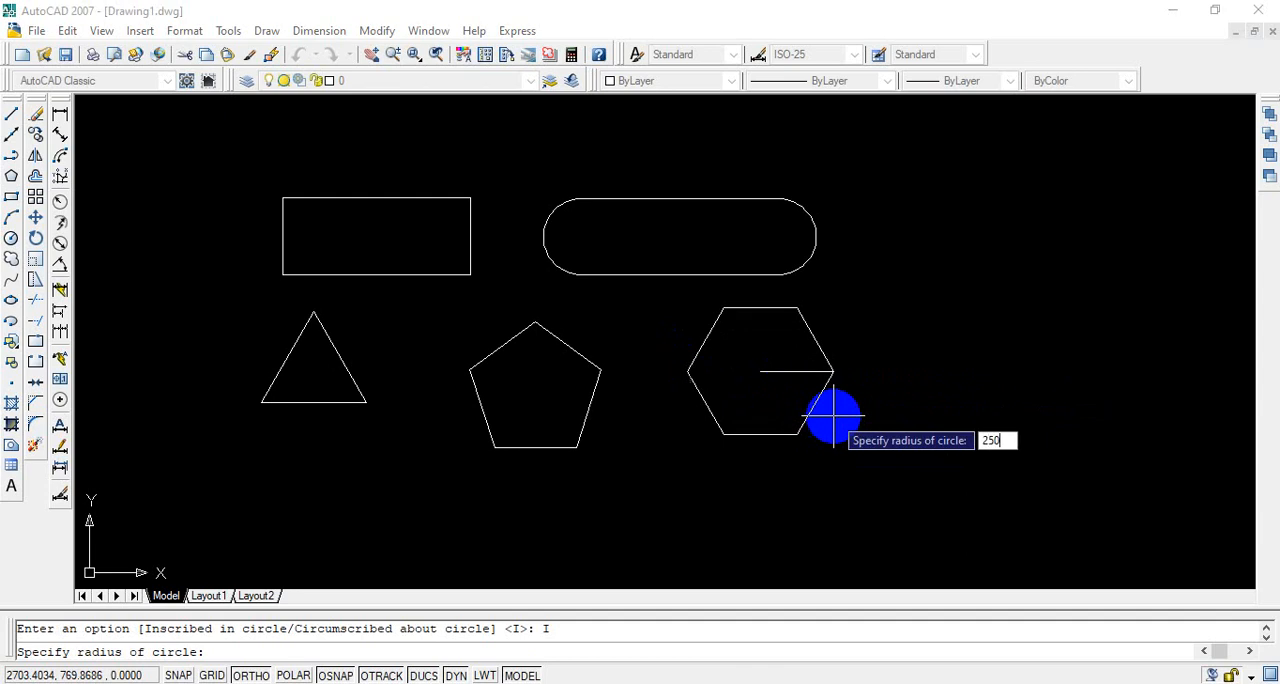
key("Return")
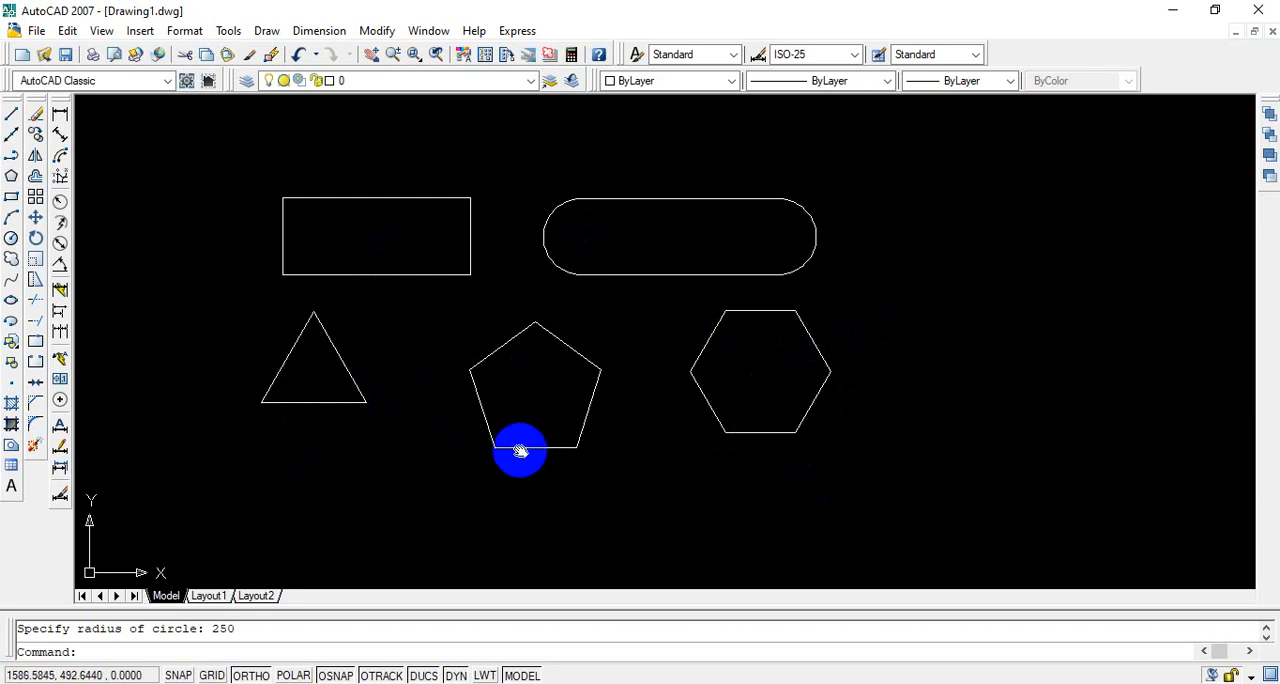
Step: Draw a three-point arc about 866 units wide, bulging upward, below the triangle and pentagon, with Ortho mode turned off
middle_click_drag(520, 450, 514, 412)
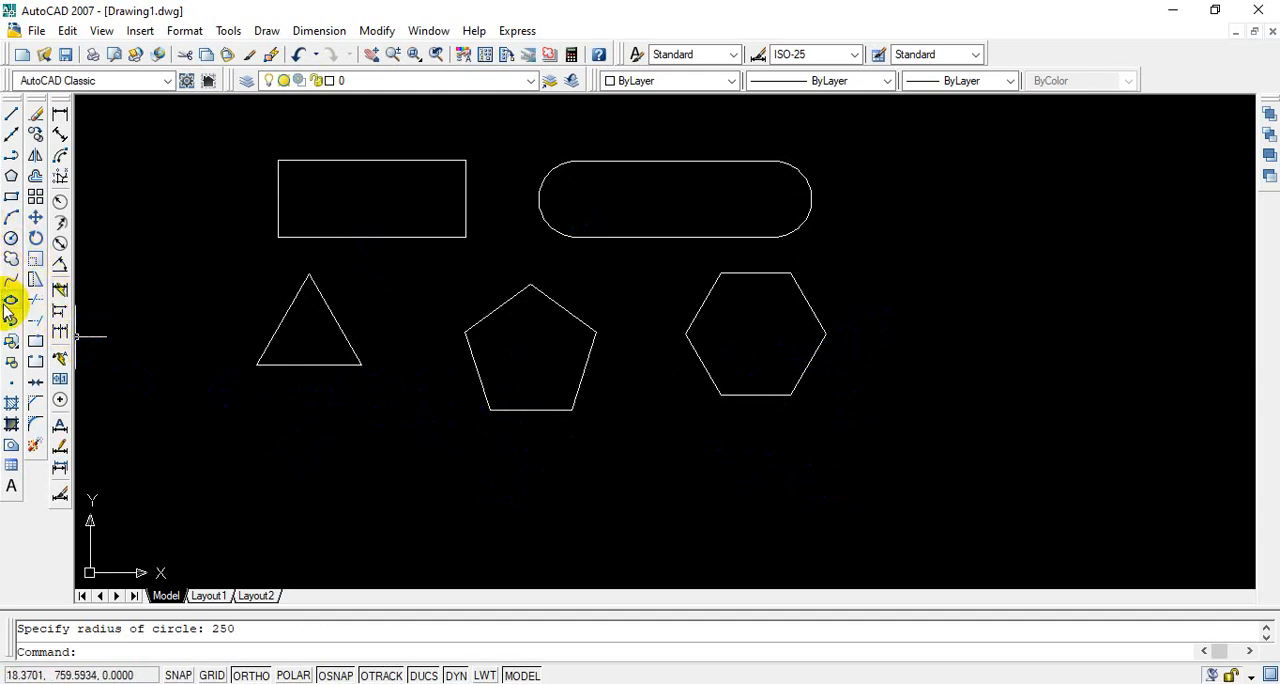
left_click(11, 218)
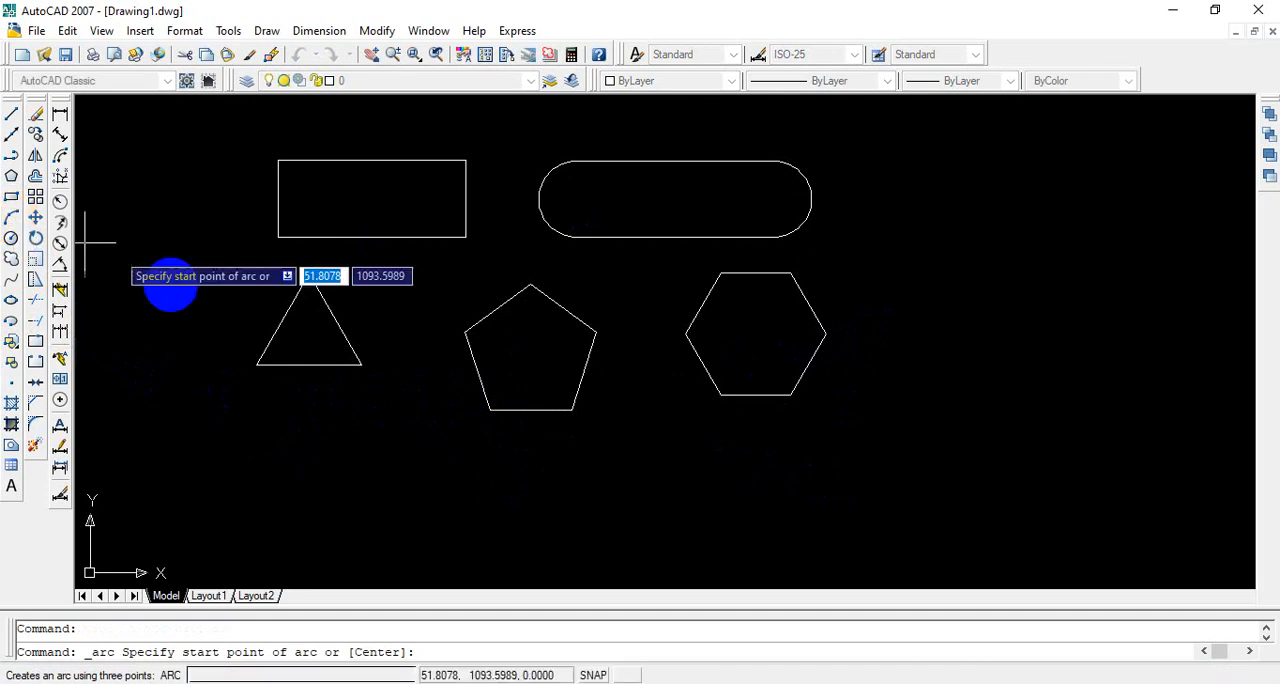
left_click(295, 504)
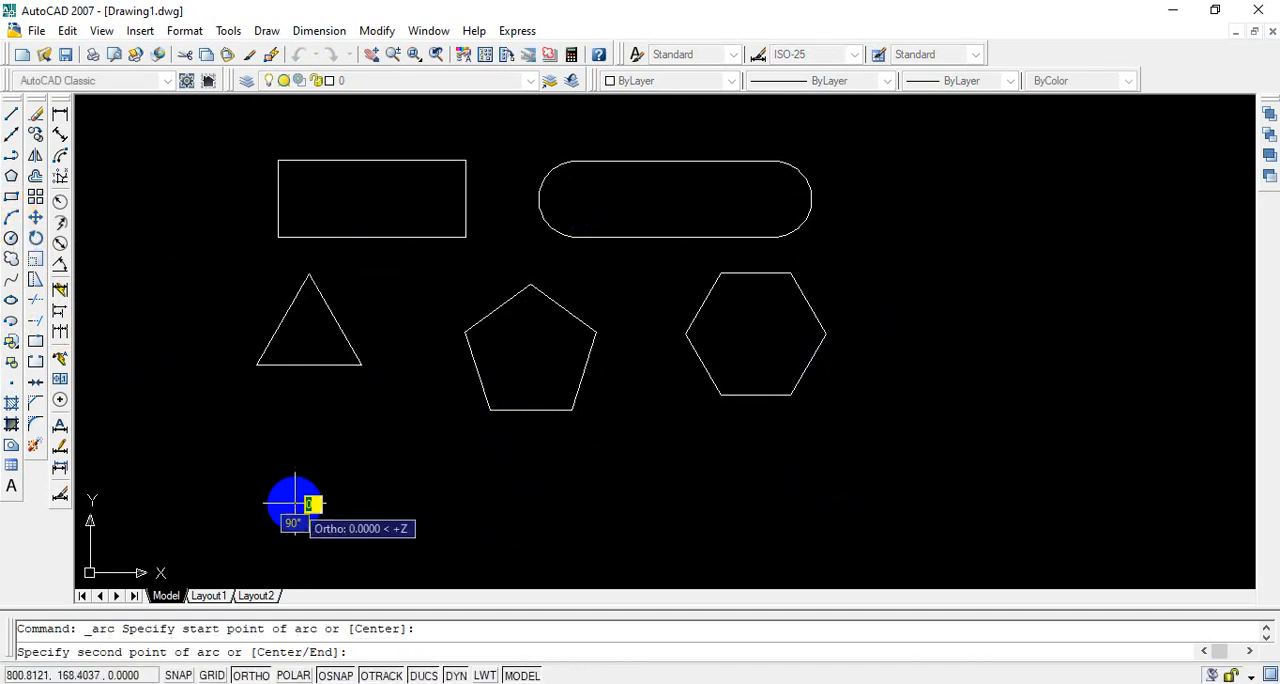
left_click(270, 675)
left_click(422, 461)
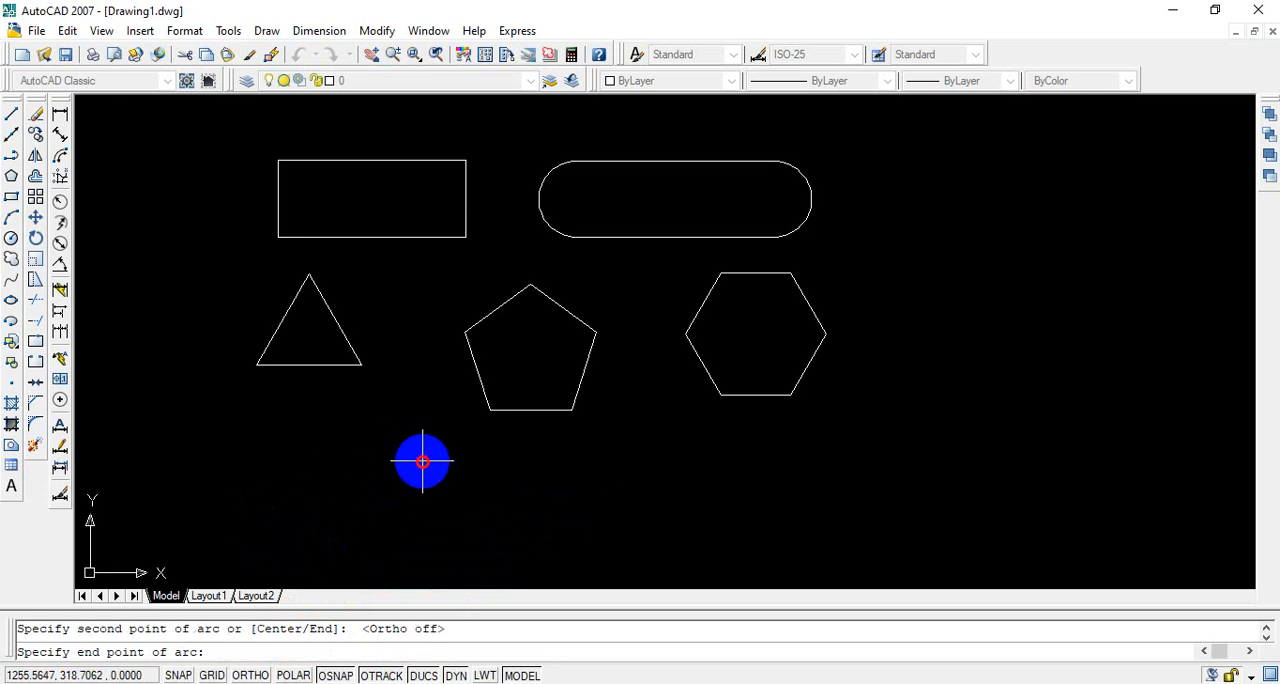
left_click(538, 504)
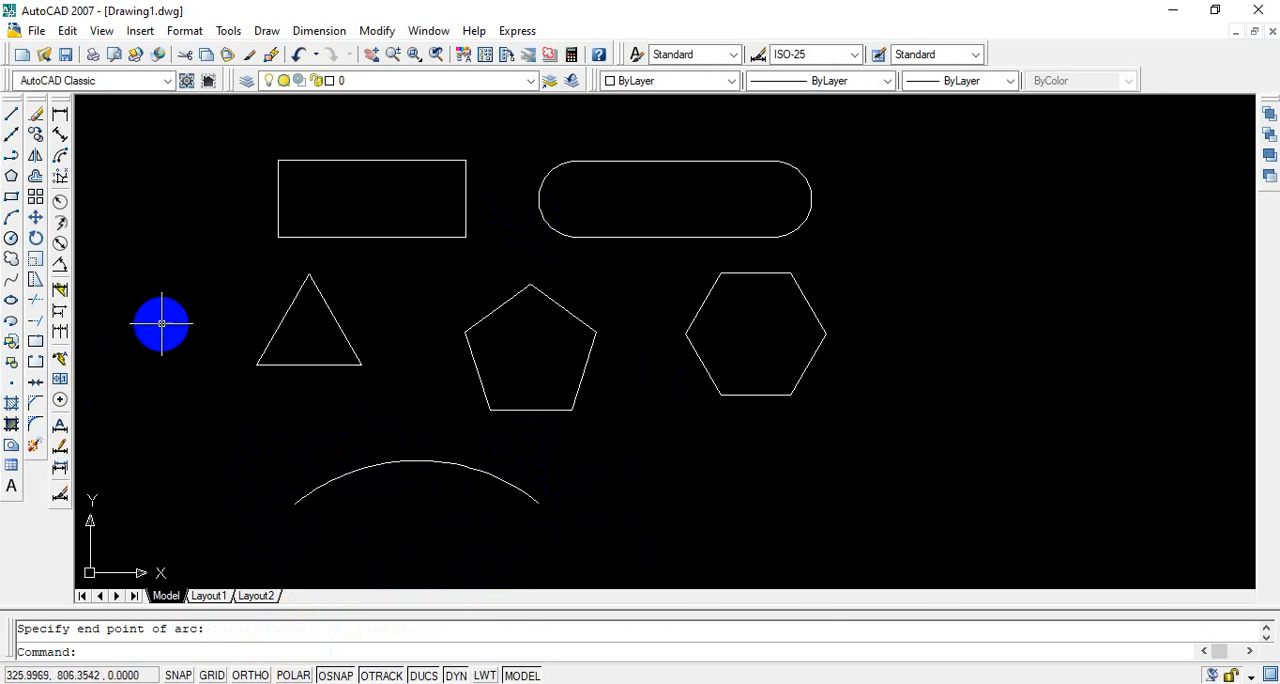
Step: Draw a rectangle about 632 by 294 units with the Rectangle command, to the right of the arc
left_click(12, 200)
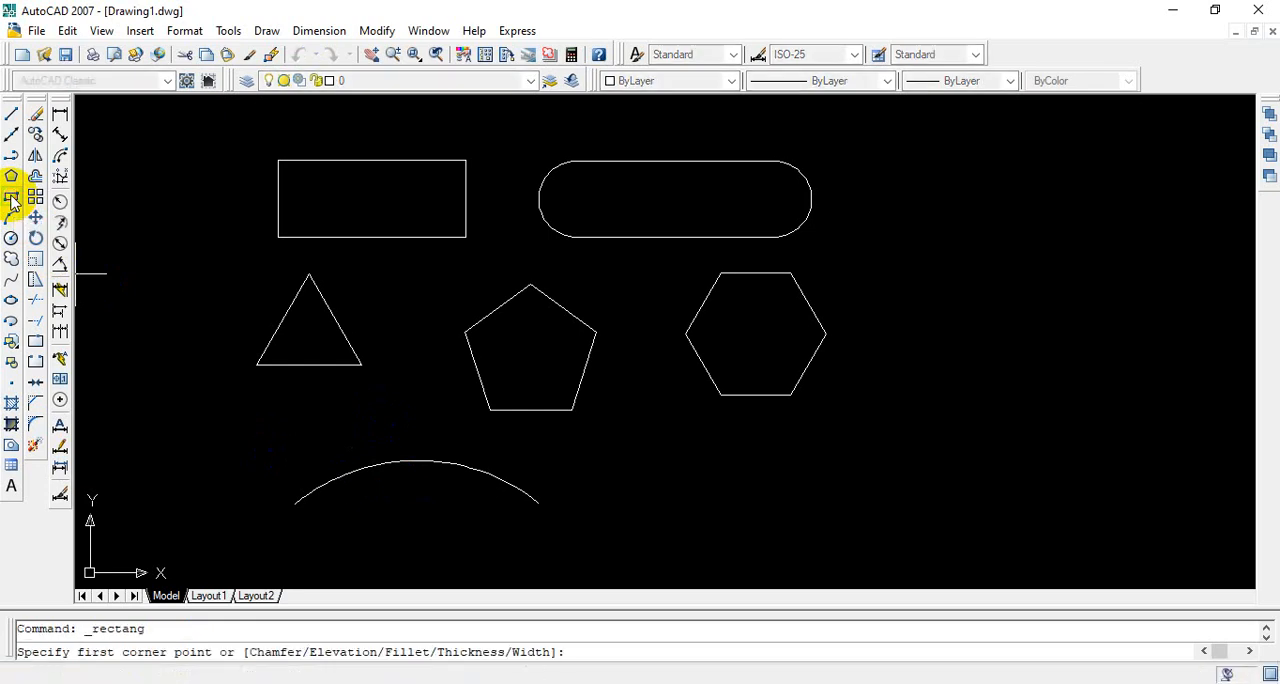
left_click(632, 464)
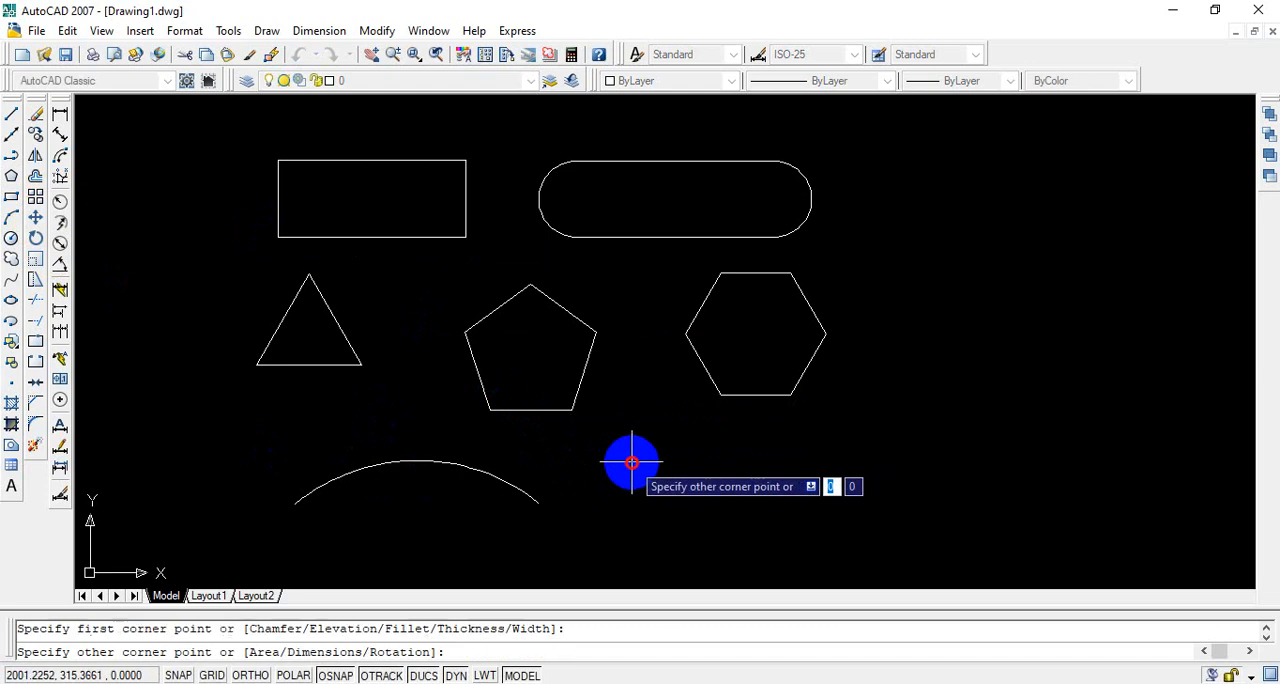
left_click(809, 545)
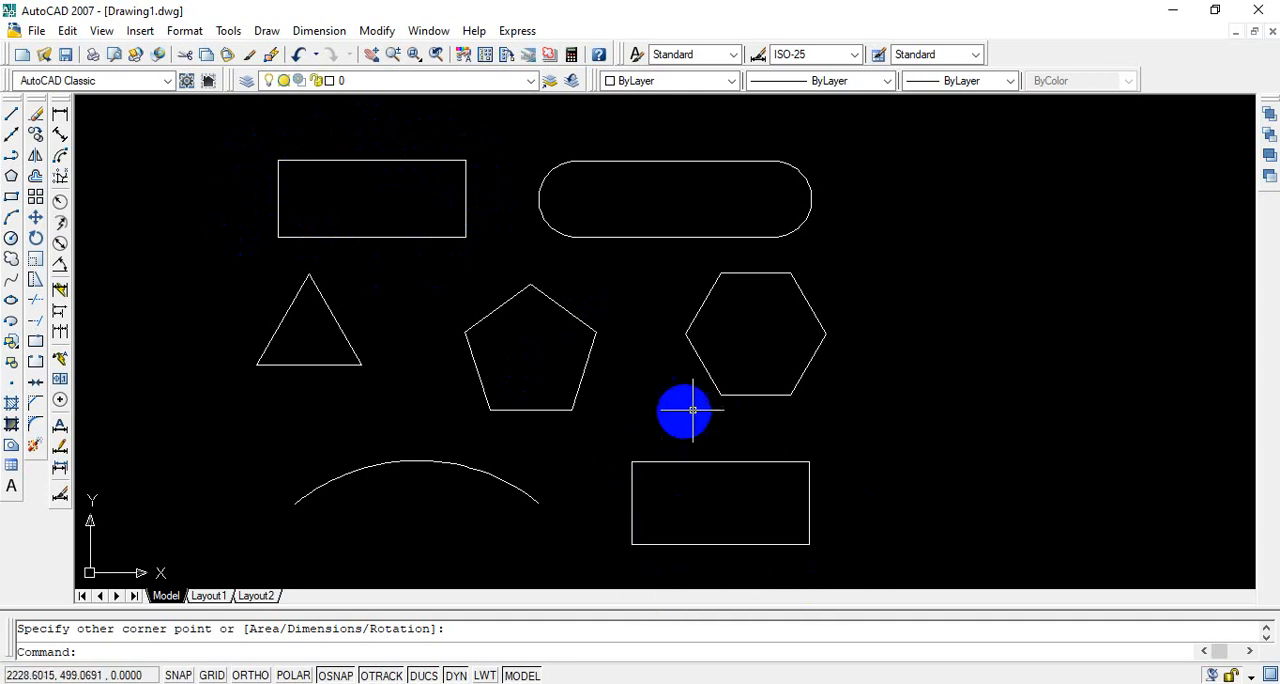
Step: Draw a rectangle about 572 by 297 units to the right of the slot shape in the upper row
left_click(809, 463)
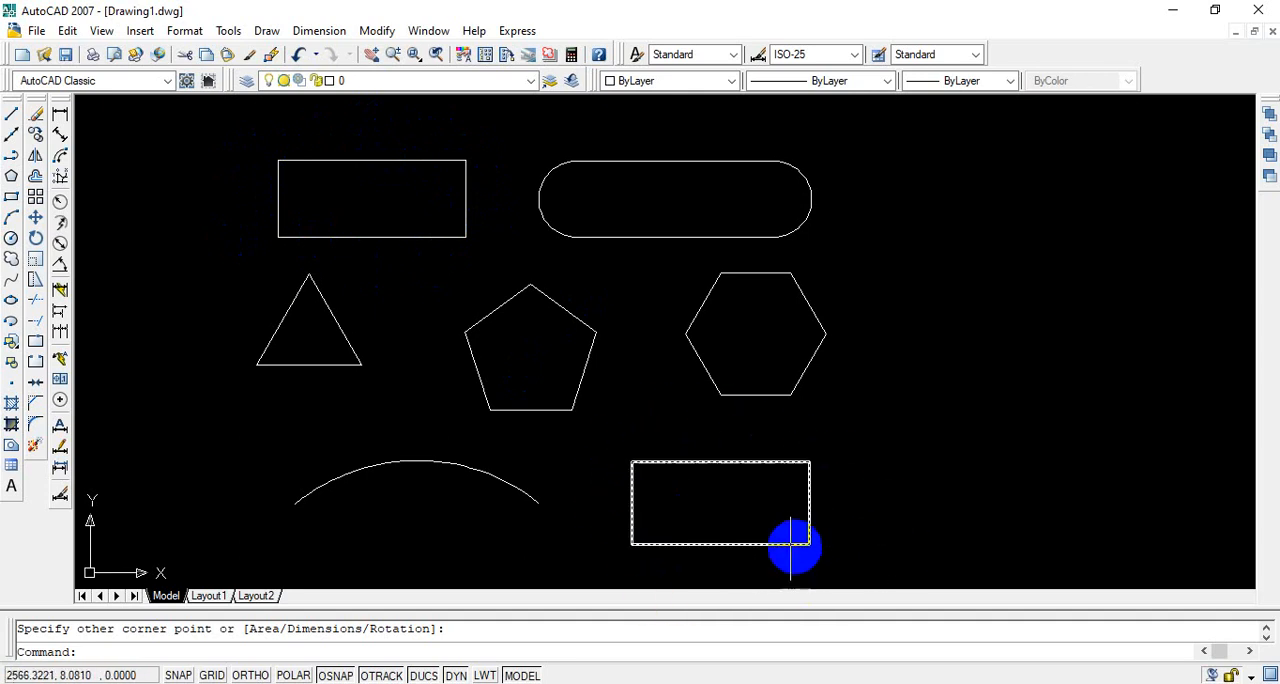
left_click(11, 197)
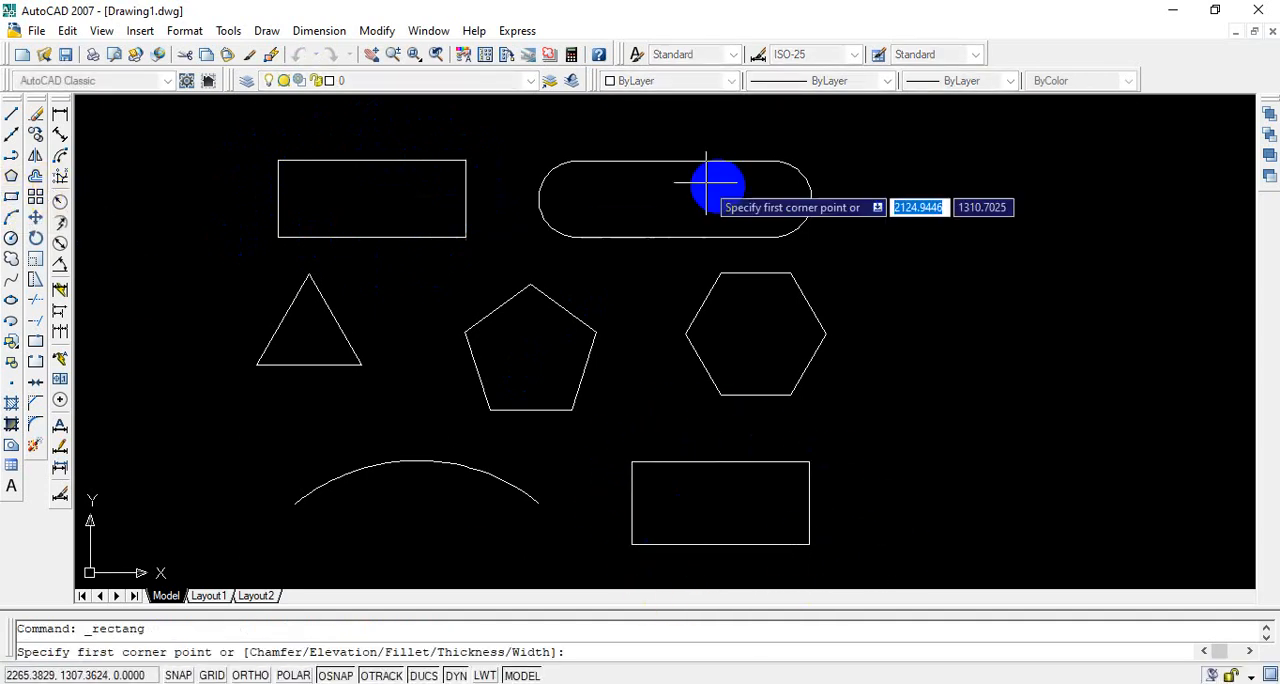
left_click(894, 159)
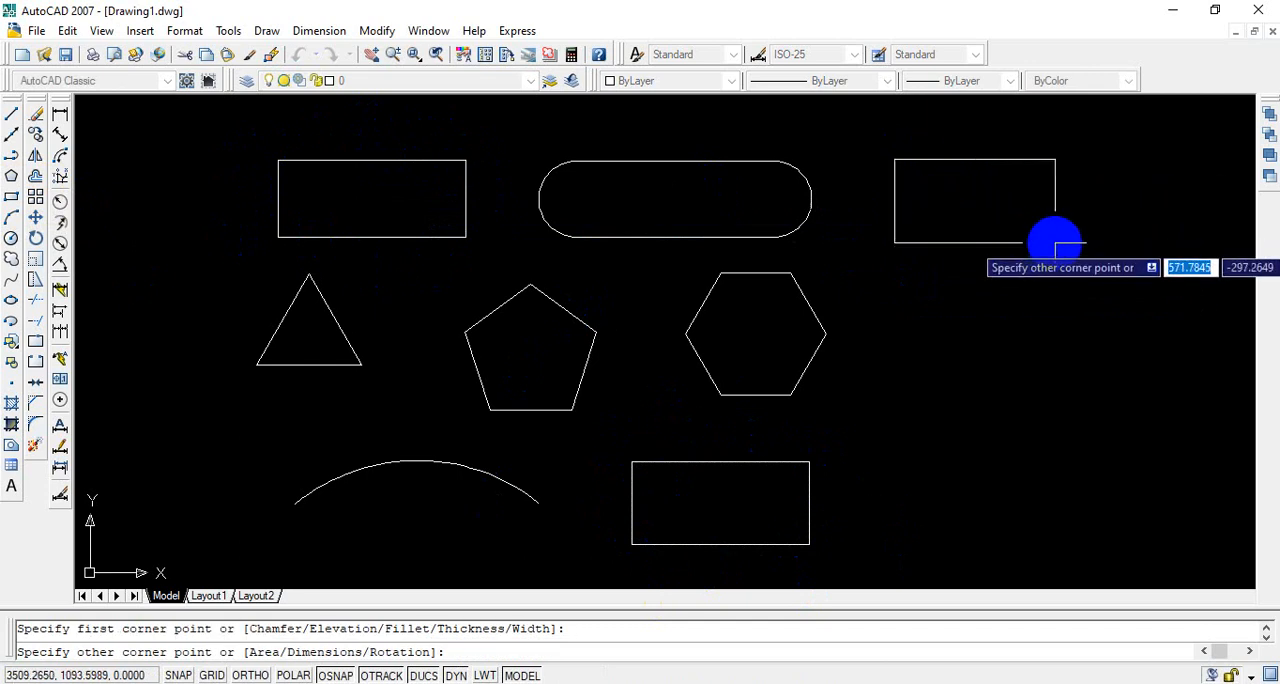
left_click(1055, 242)
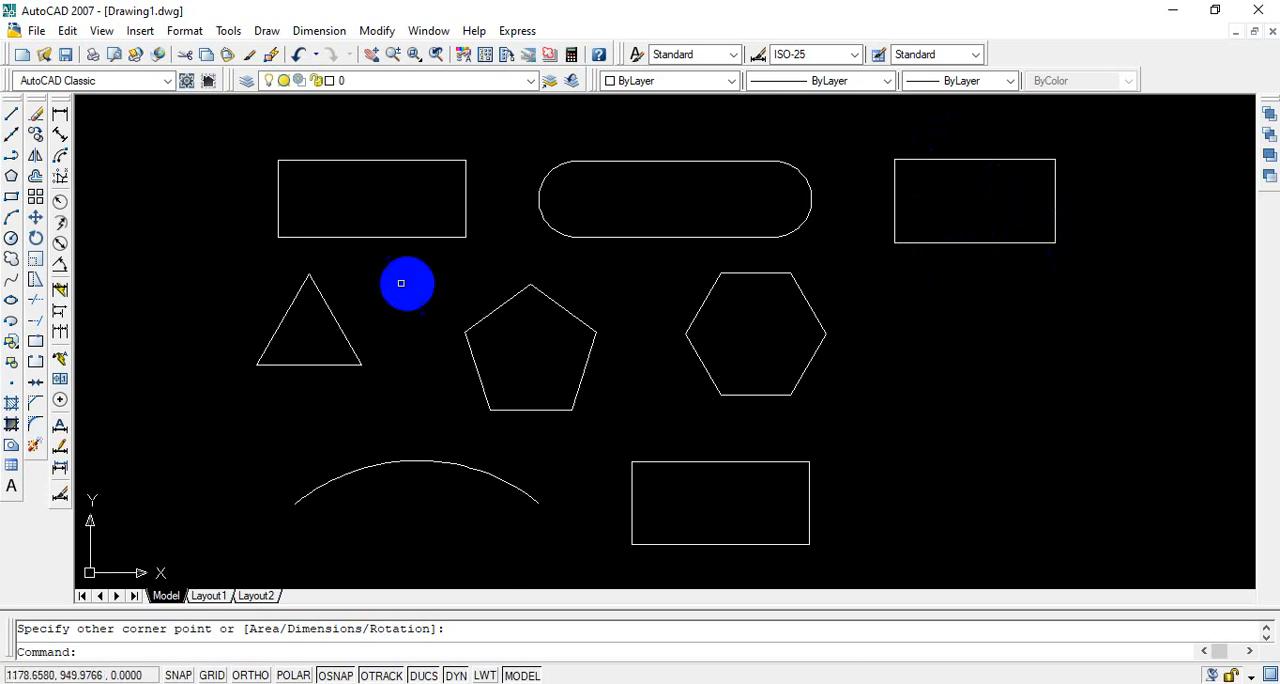
Step: Draw a circle of radius 150 to the right of the hexagon, below the newest rectangle
left_click(11, 240)
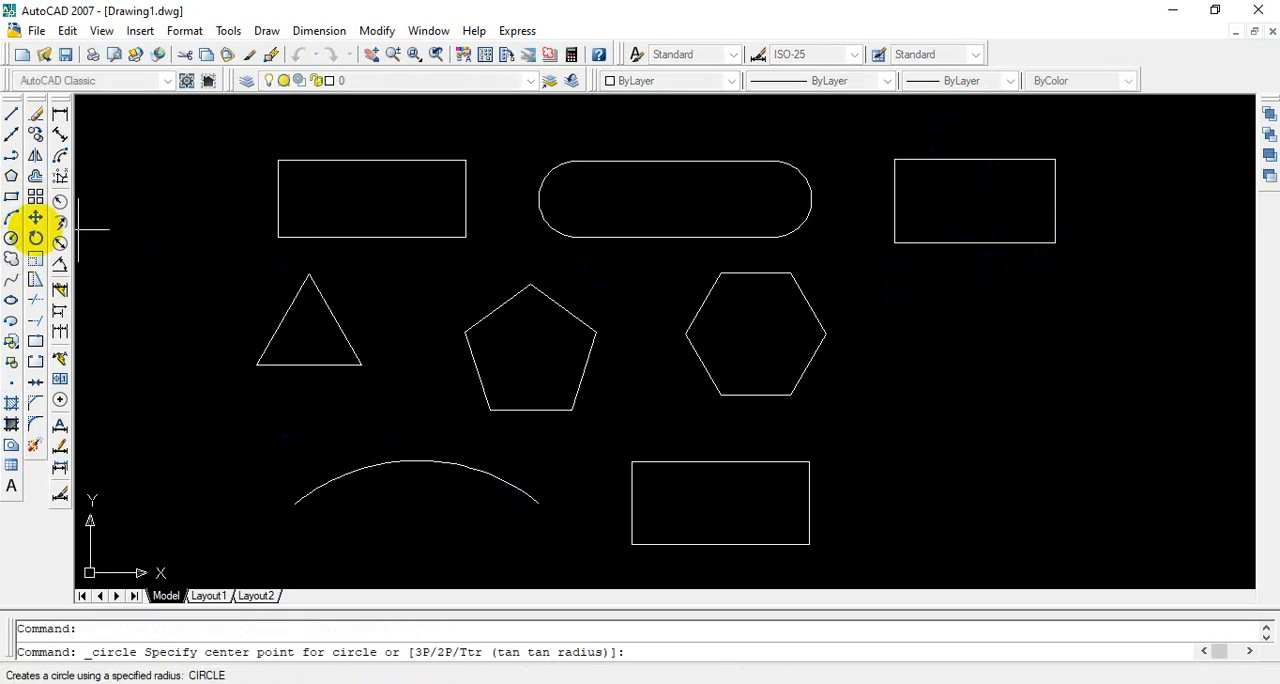
left_click(978, 336)
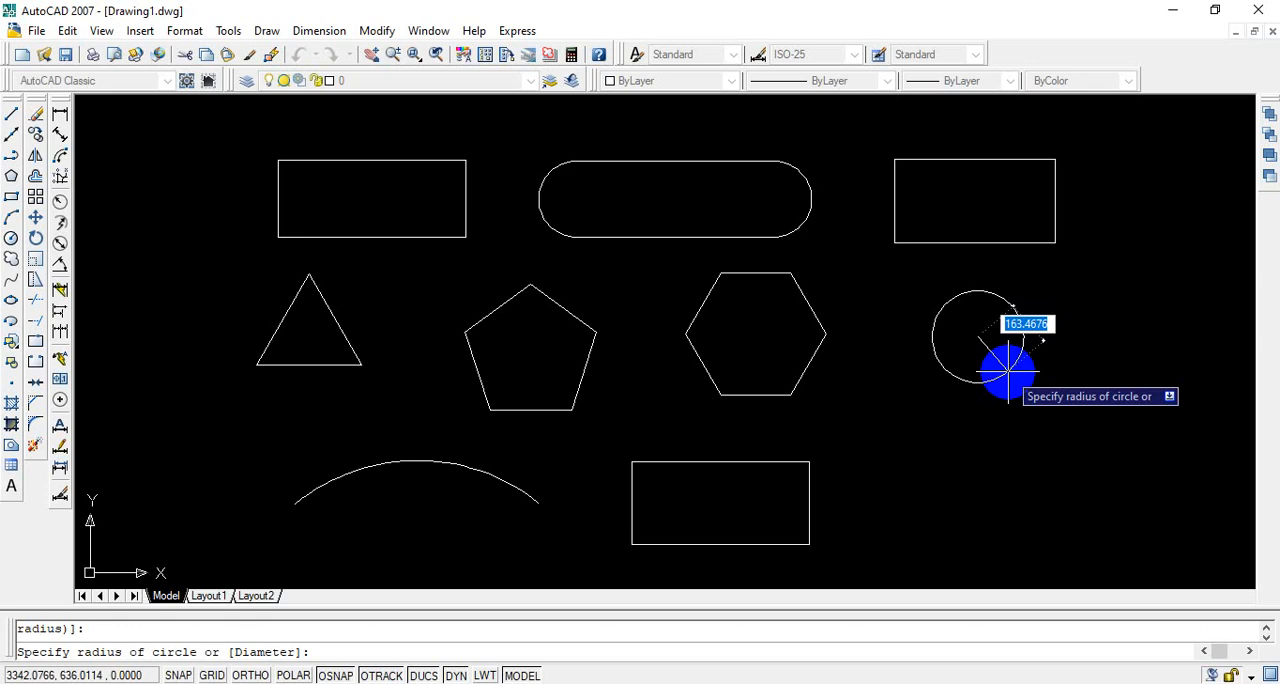
type("1")
key("Return")
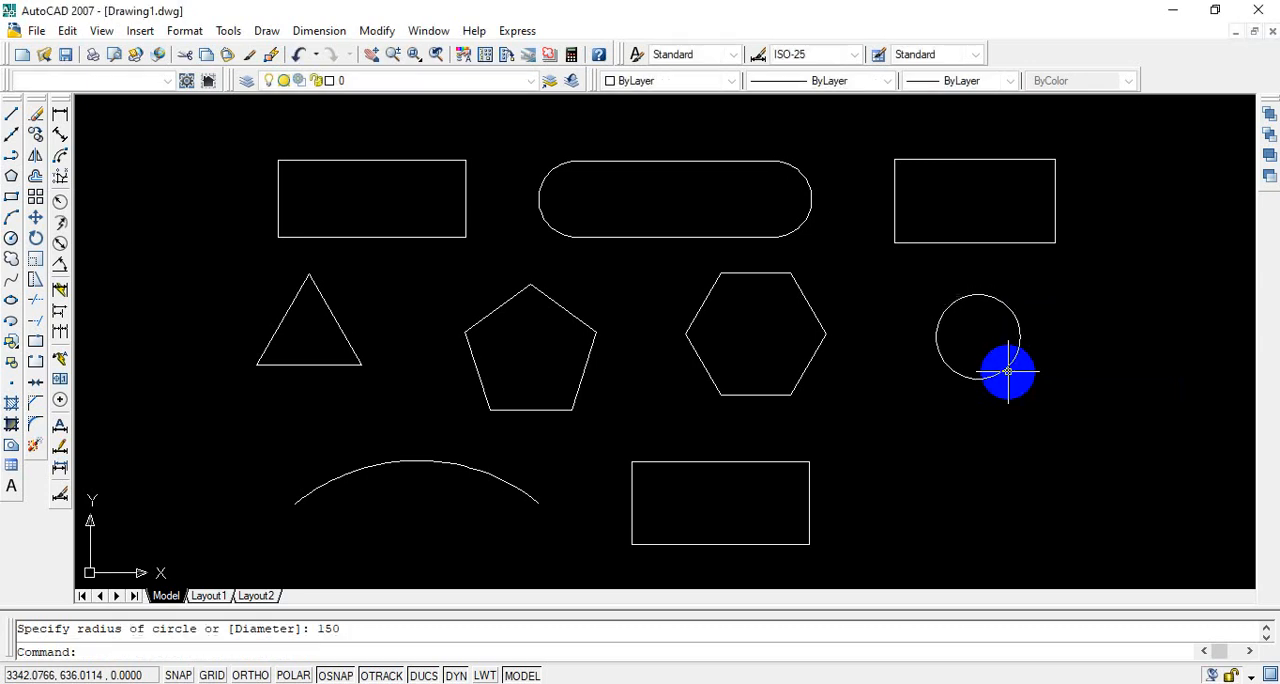
Step: Draw a circle of about 215 units radius directly below the 150-radius circle
left_click(11, 240)
left_click(977, 458)
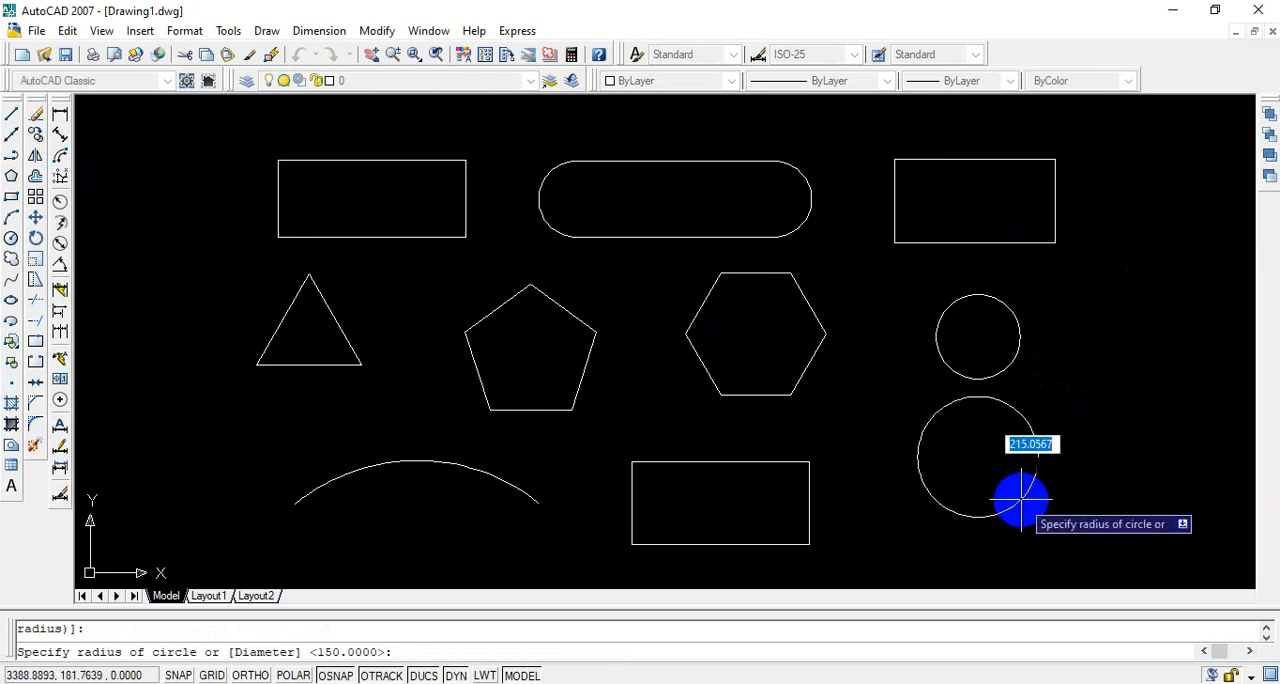
left_click(1021, 498)
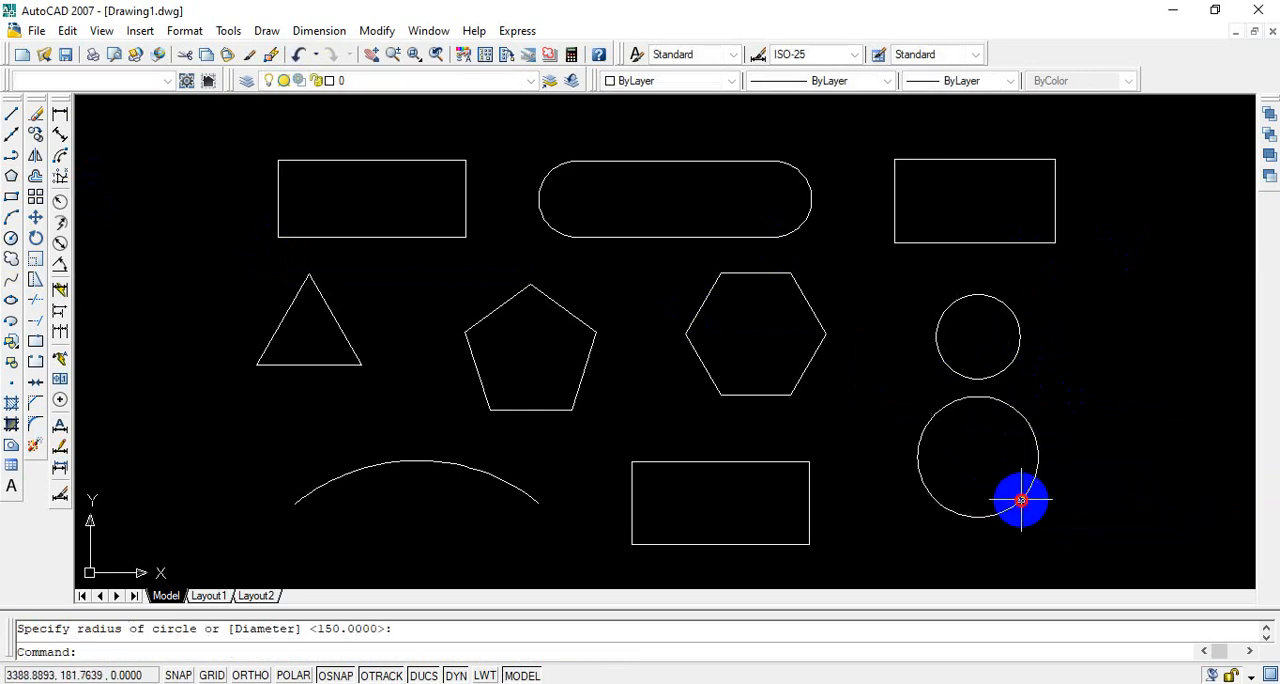
Step: Draw a circle of about 280 units radius to the right of the two existing circles
left_click(12, 240)
left_click(1123, 349)
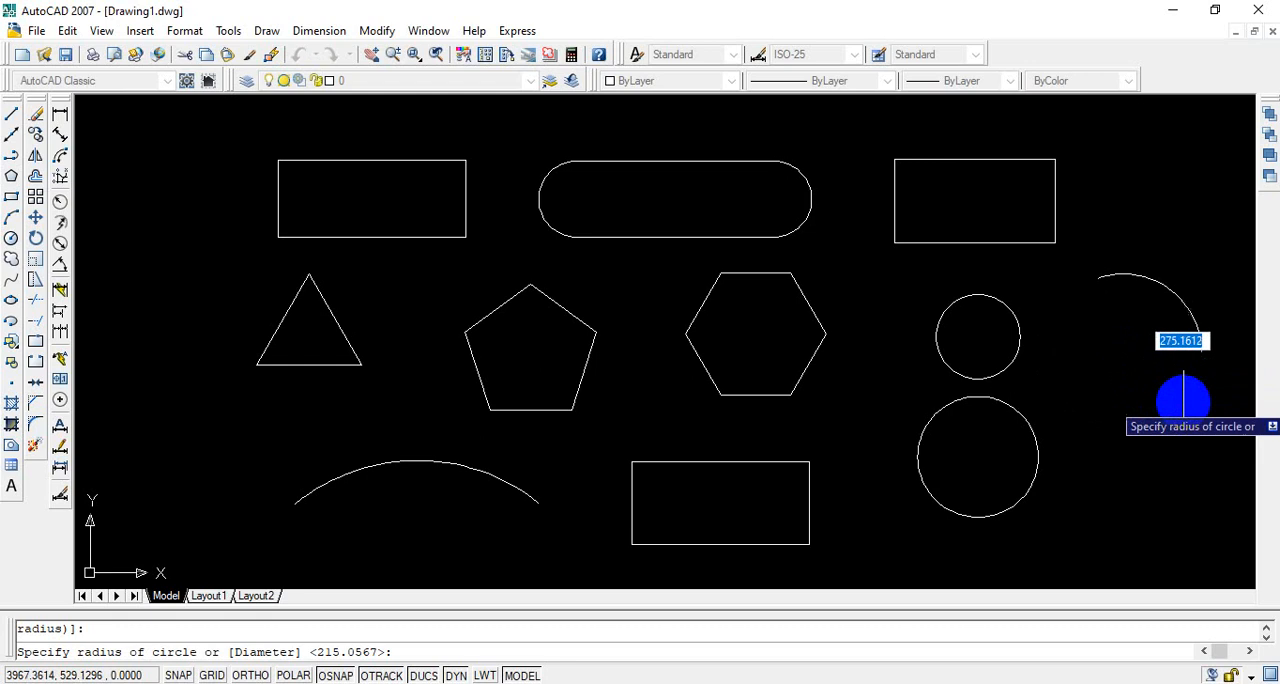
left_click(1185, 401)
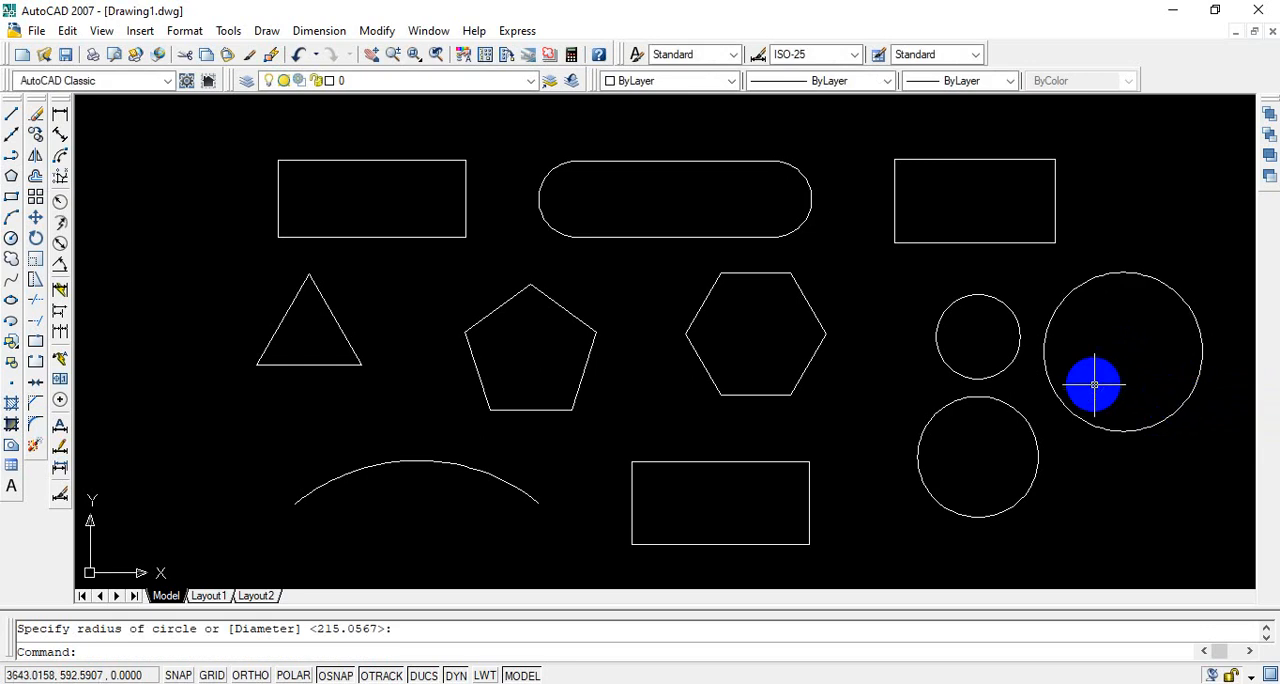
Step: Draw a wavy six-point spline about 1500 units wide to the lower right of the circles, picking its end tangent near the last point
mouse_move(900, 374)
middle_mouse_down()
mouse_move(740, 351)
mouse_move(751, 341)
middle_mouse_up()
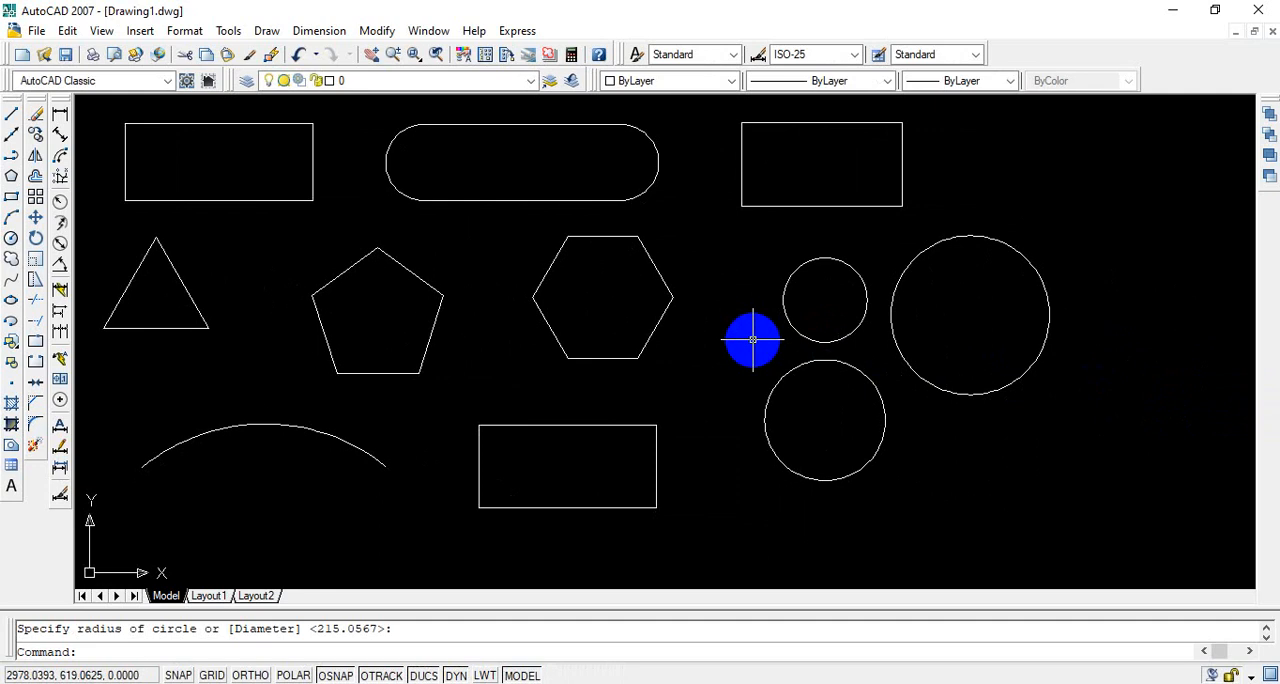
scroll(751, 338, "down", 2)
mouse_move(734, 334)
middle_mouse_down()
mouse_move(586, 306)
mouse_move(597, 280)
mouse_move(625, 296)
middle_mouse_up()
scroll(587, 312, "up", 3)
scroll(587, 312, "down", 3)
scroll(591, 300, "up", 2)
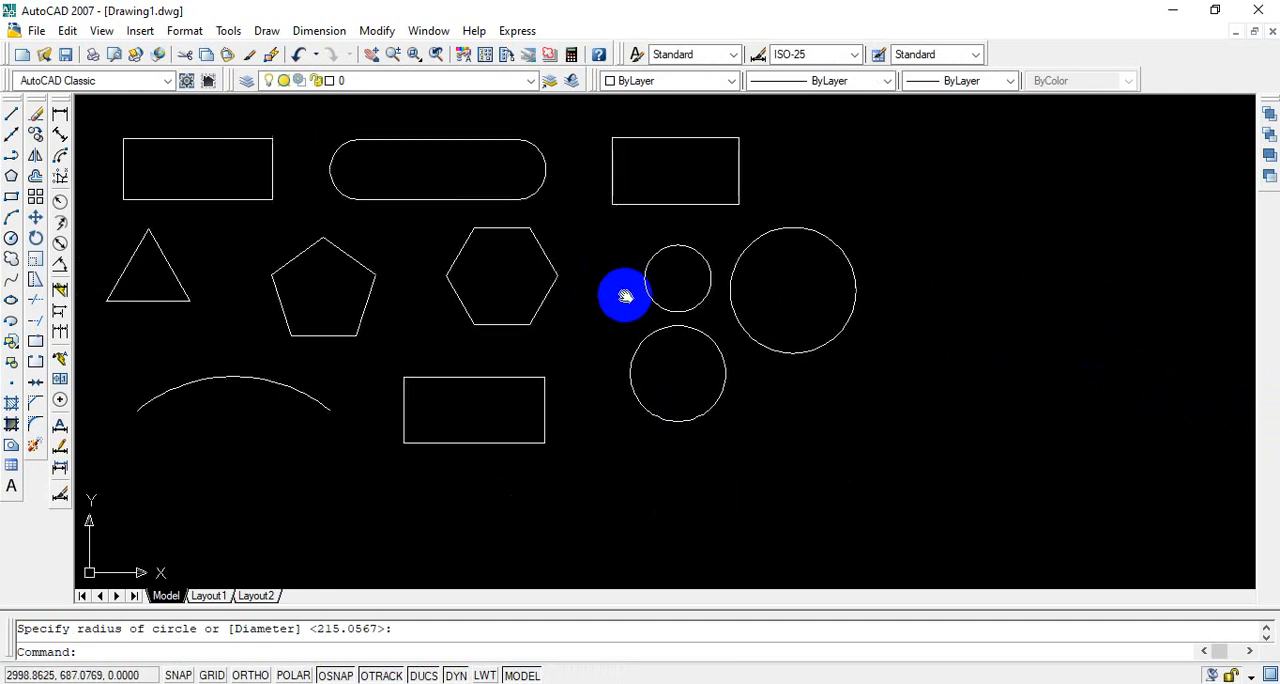
left_click(14, 283)
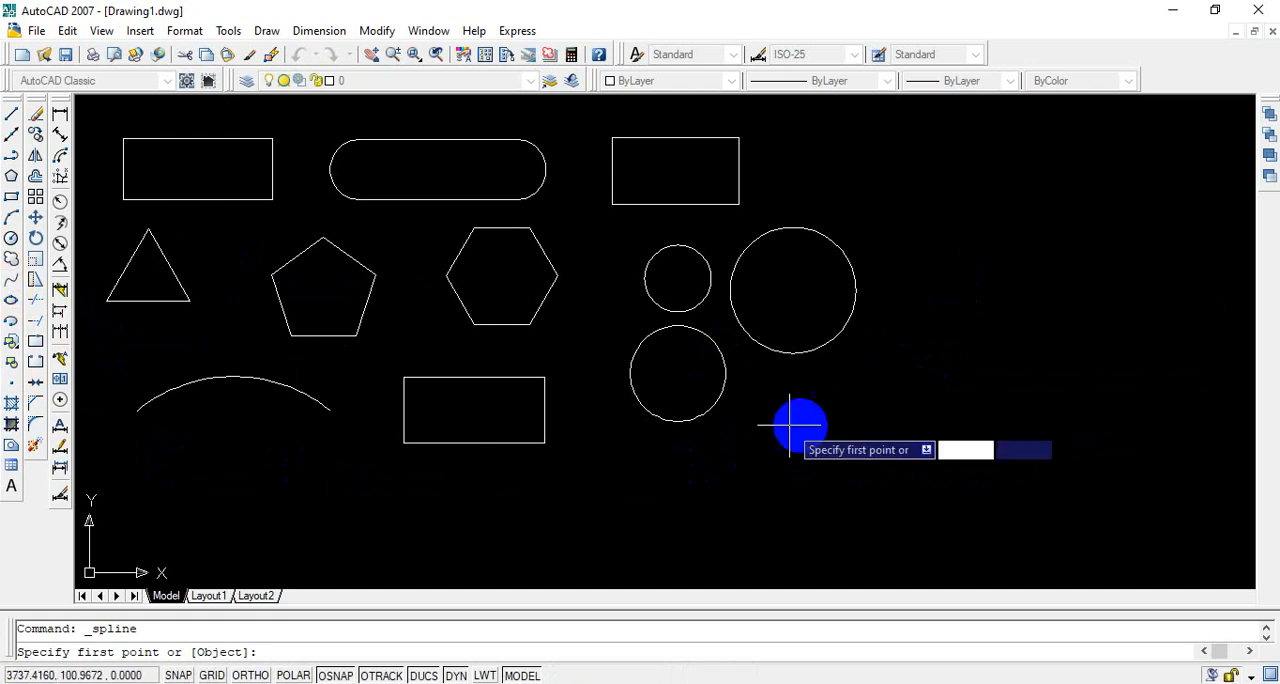
left_click(860, 391)
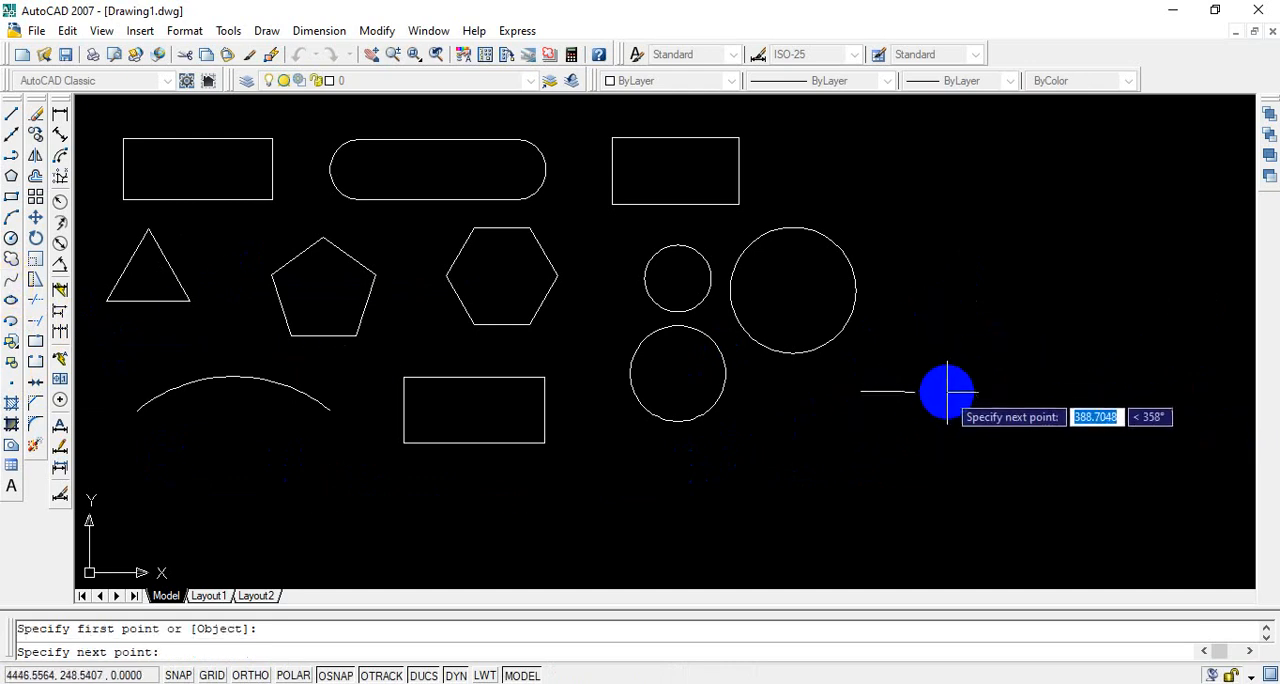
left_click(928, 362)
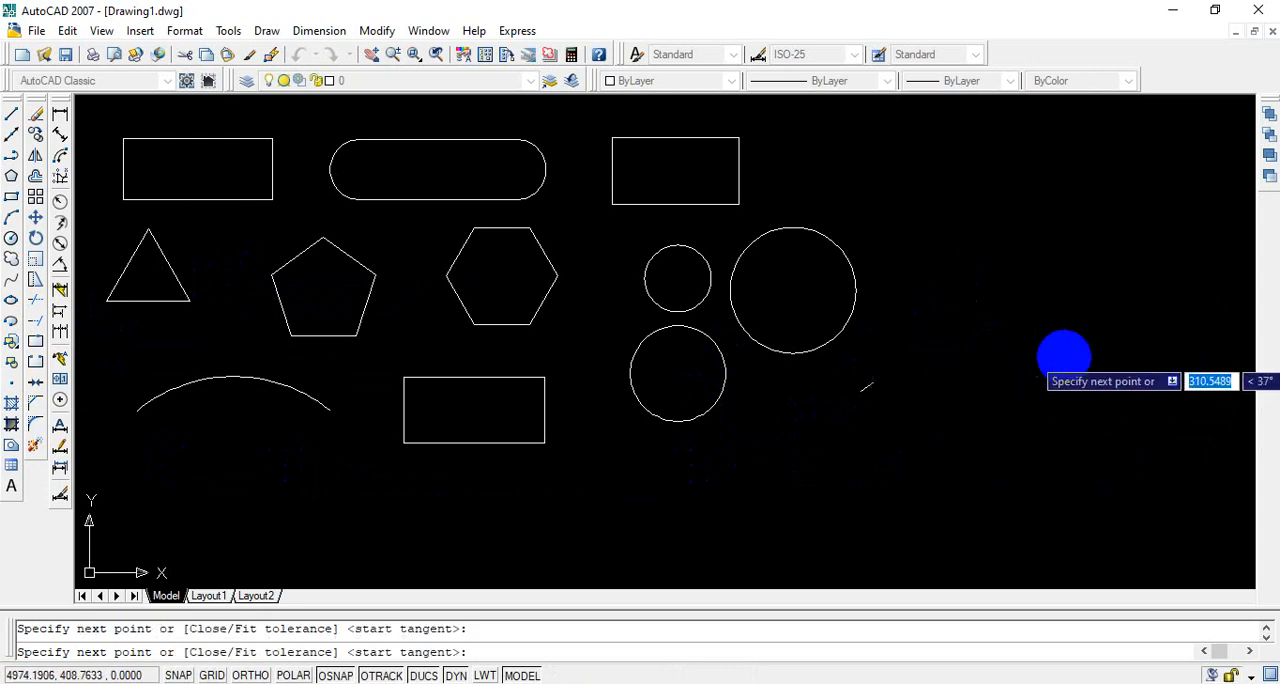
left_click(1064, 356)
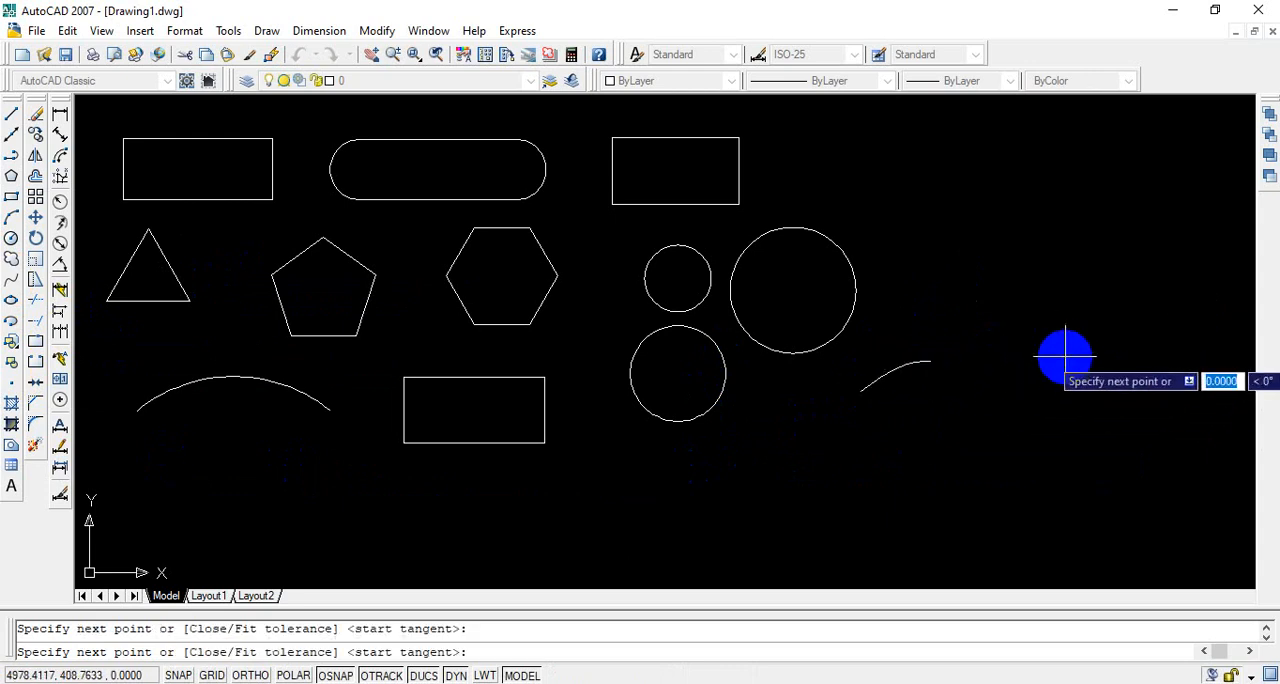
left_click(1194, 351)
right_click(1194, 351)
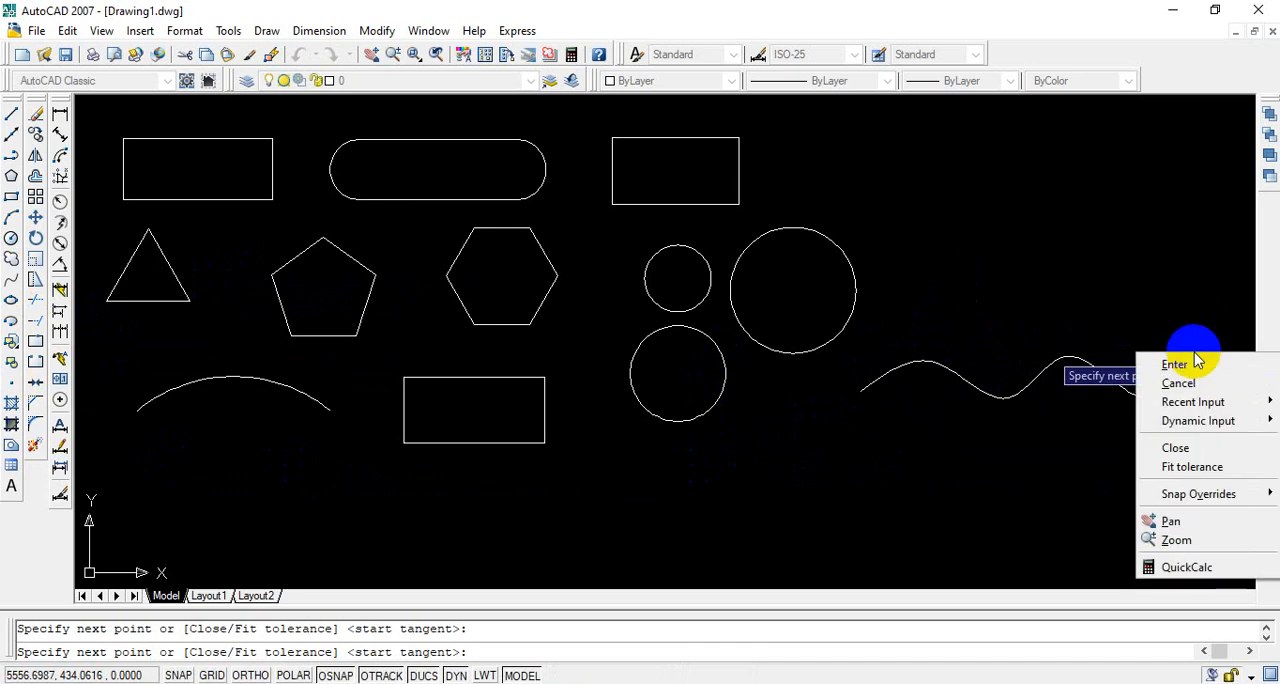
left_click(1180, 366)
left_click(1198, 350)
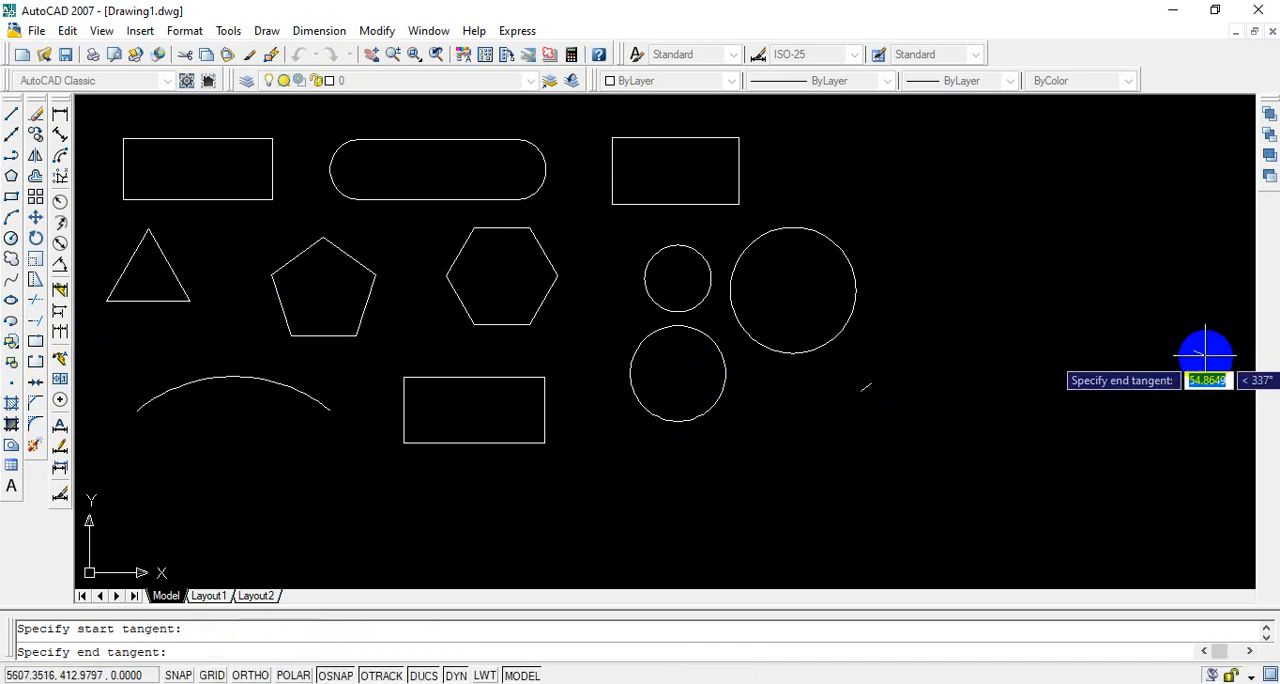
left_click(1198, 352)
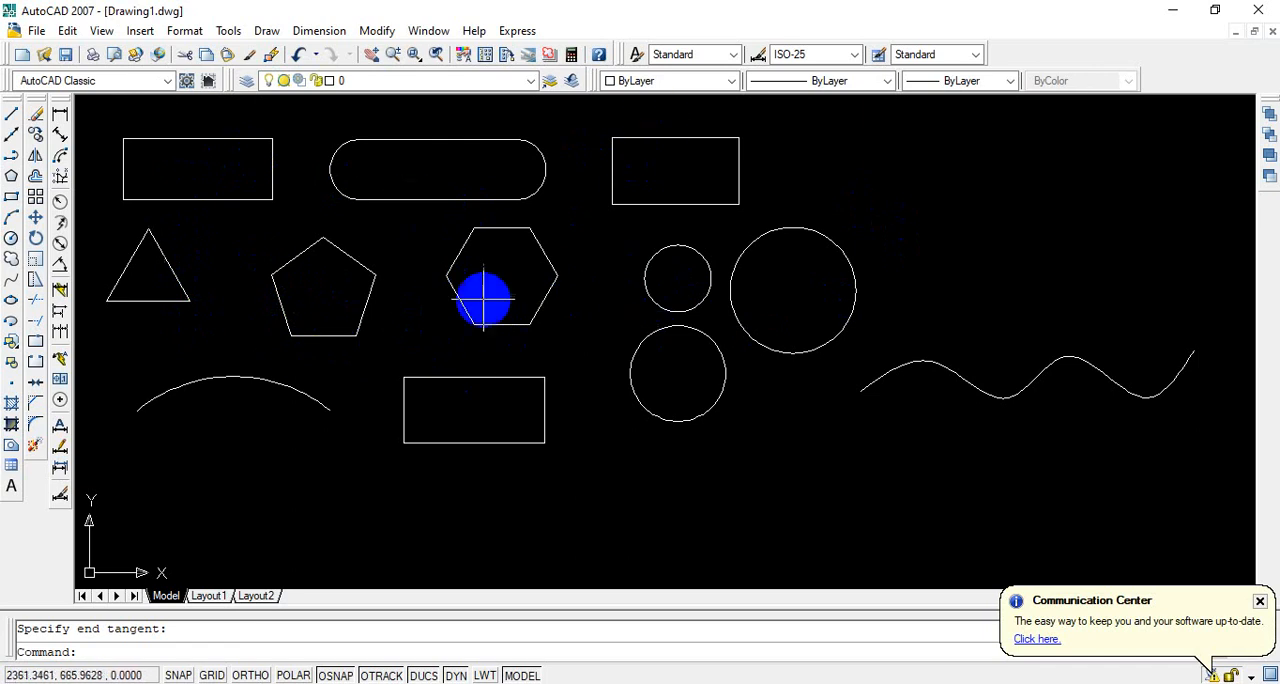
Step: Hatch the inside of the pentagon with the predefined ANSI31 pattern, picking an internal point as the boundary
left_click(13, 410)
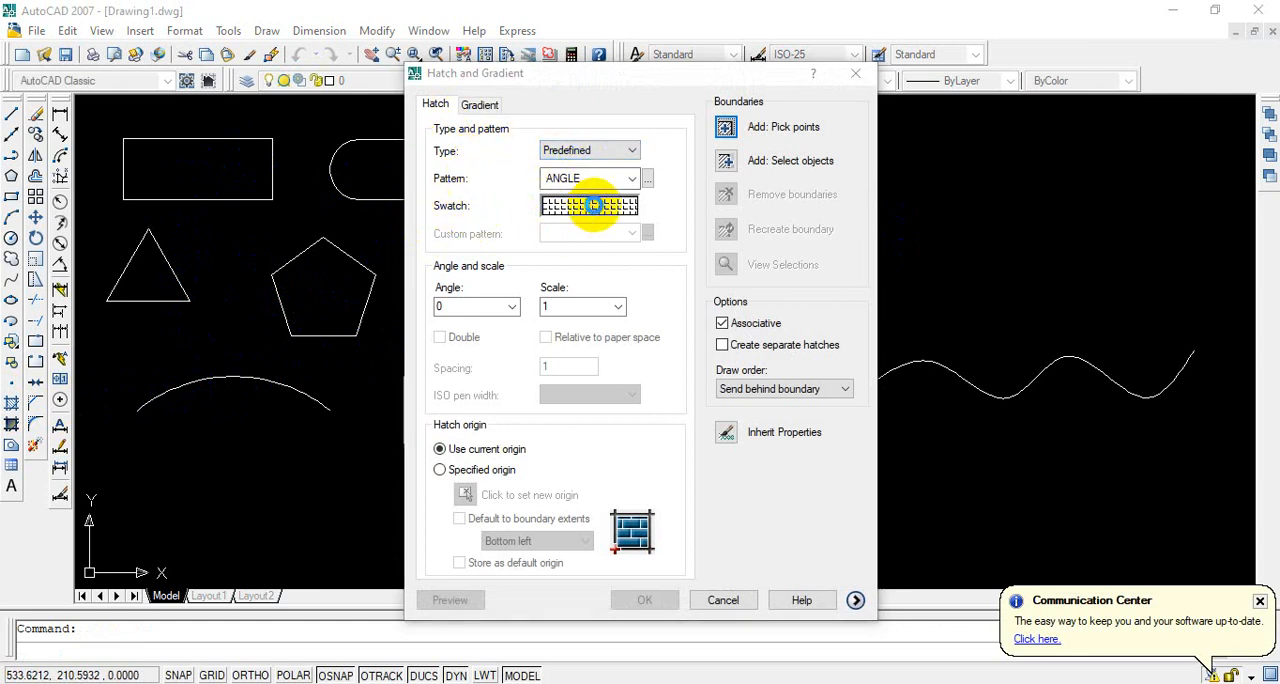
left_click(594, 212)
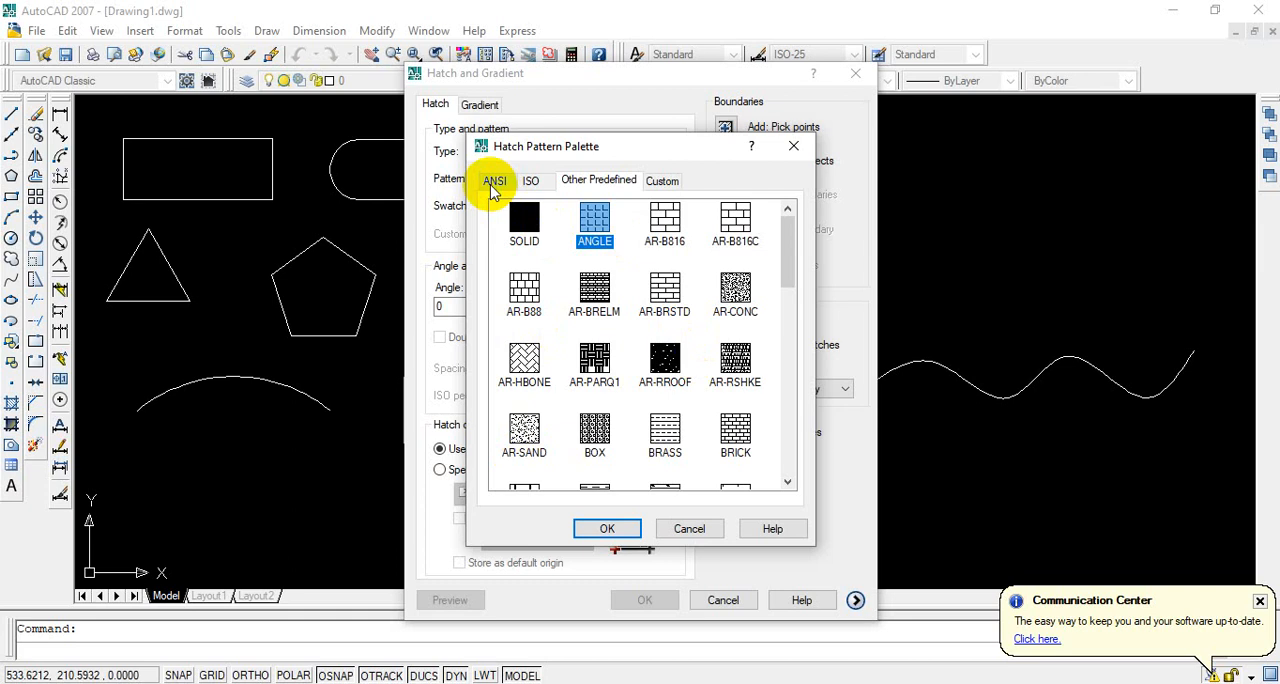
left_click(493, 184)
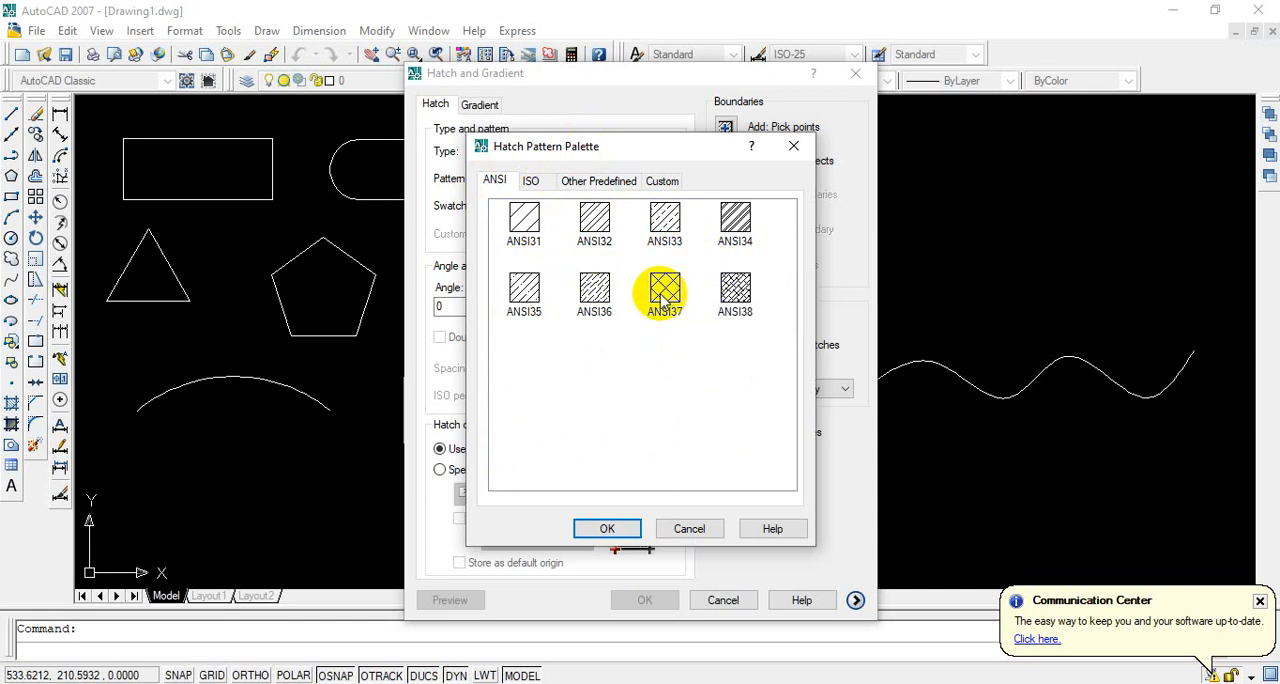
left_click(524, 216)
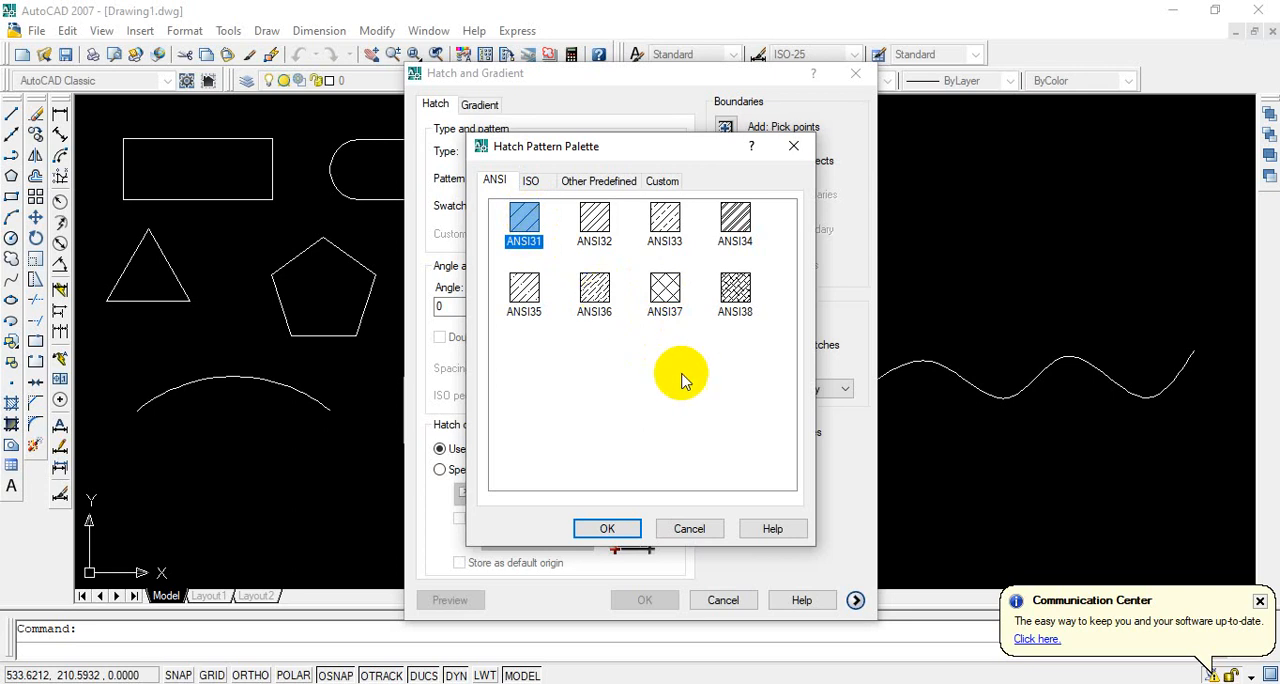
left_click(612, 526)
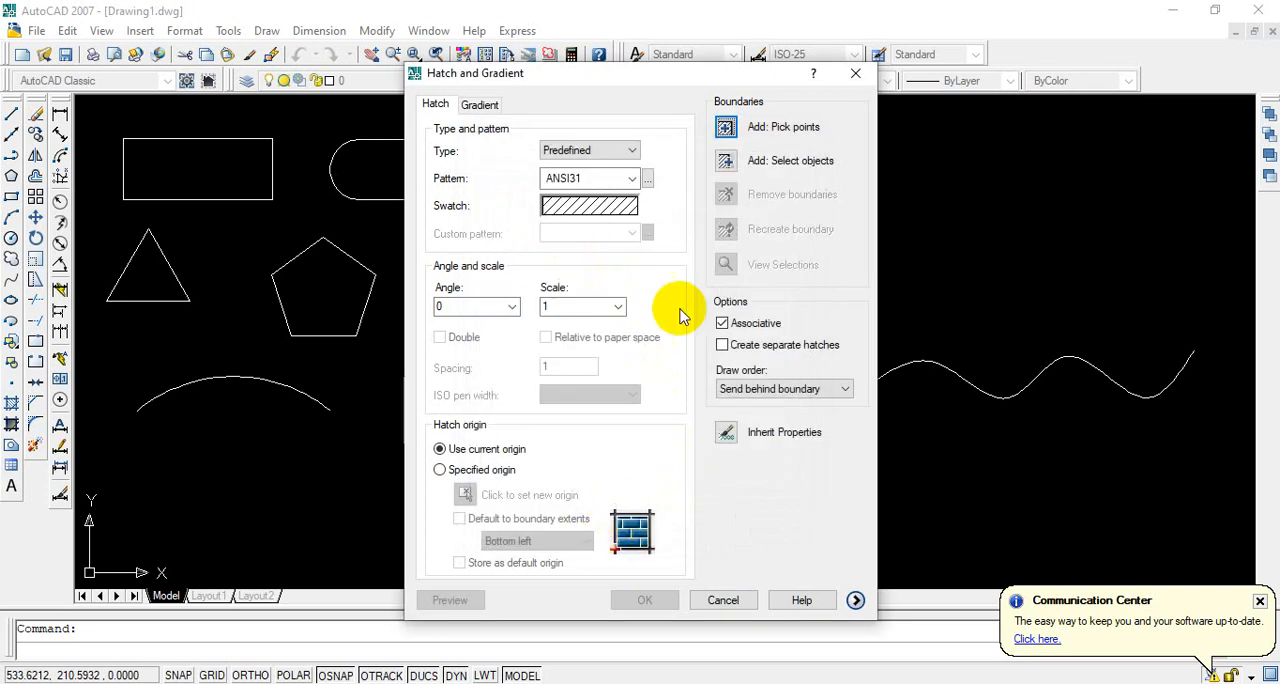
left_click(726, 128)
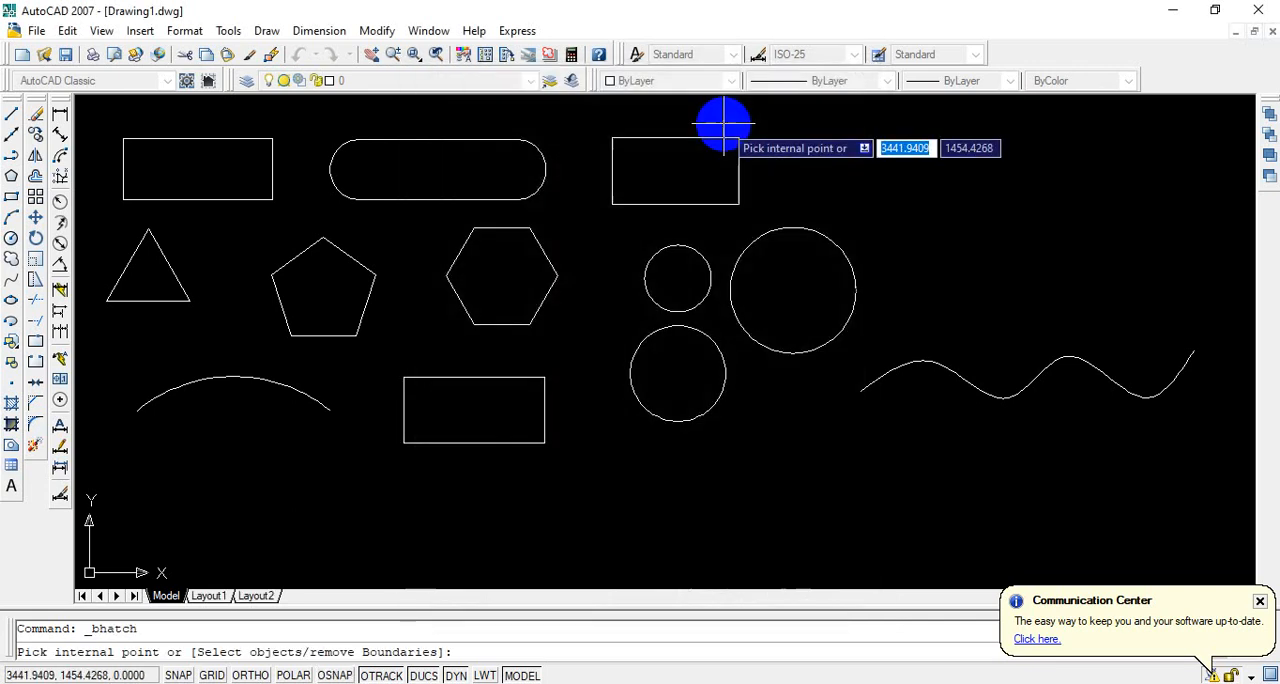
left_click(325, 288)
right_click(404, 340)
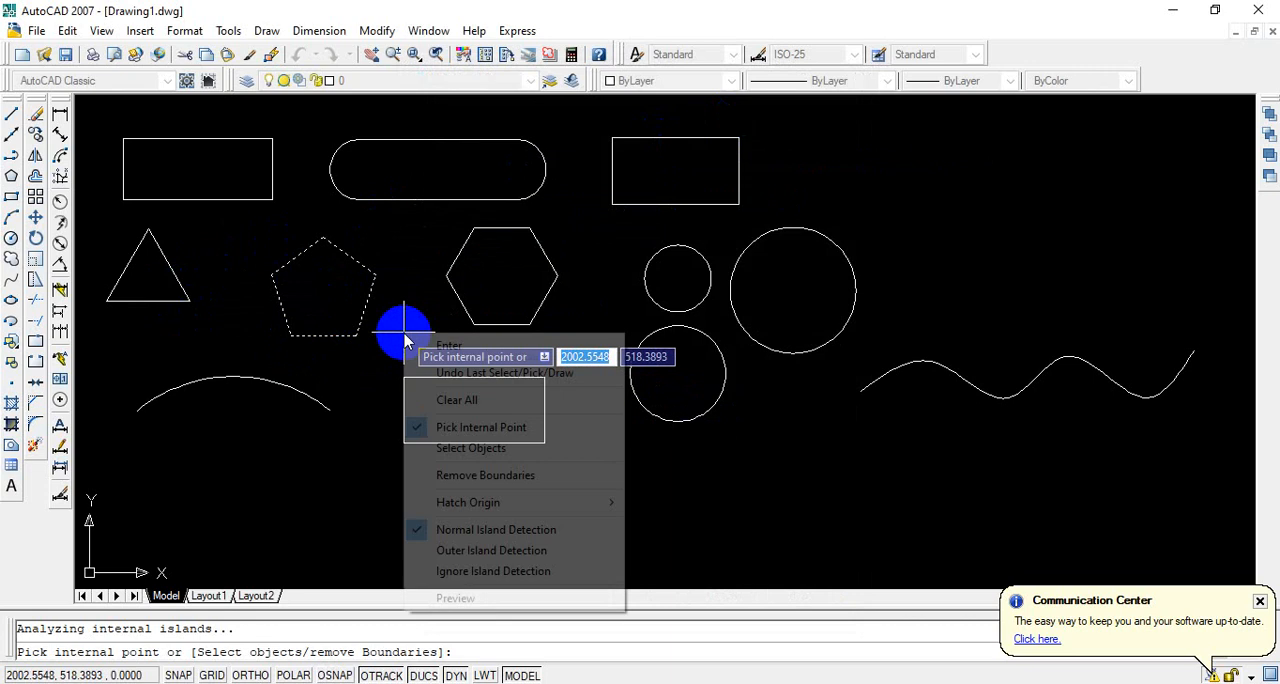
left_click(478, 346)
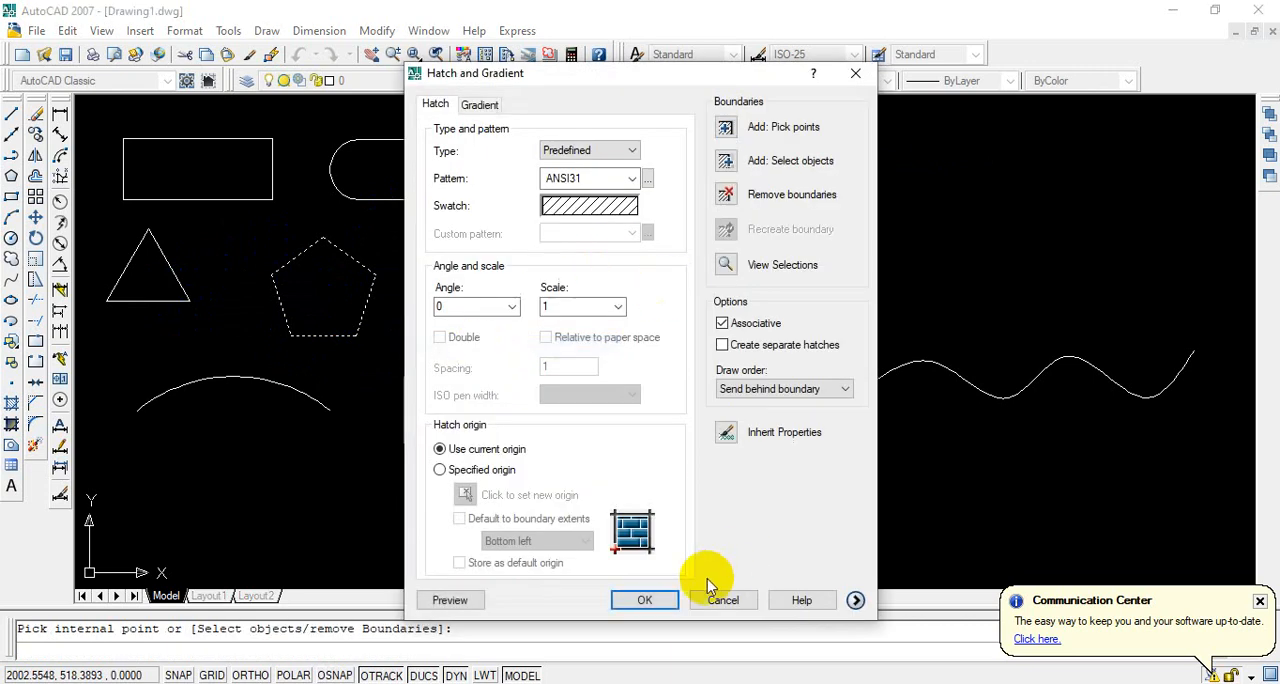
left_click(645, 600)
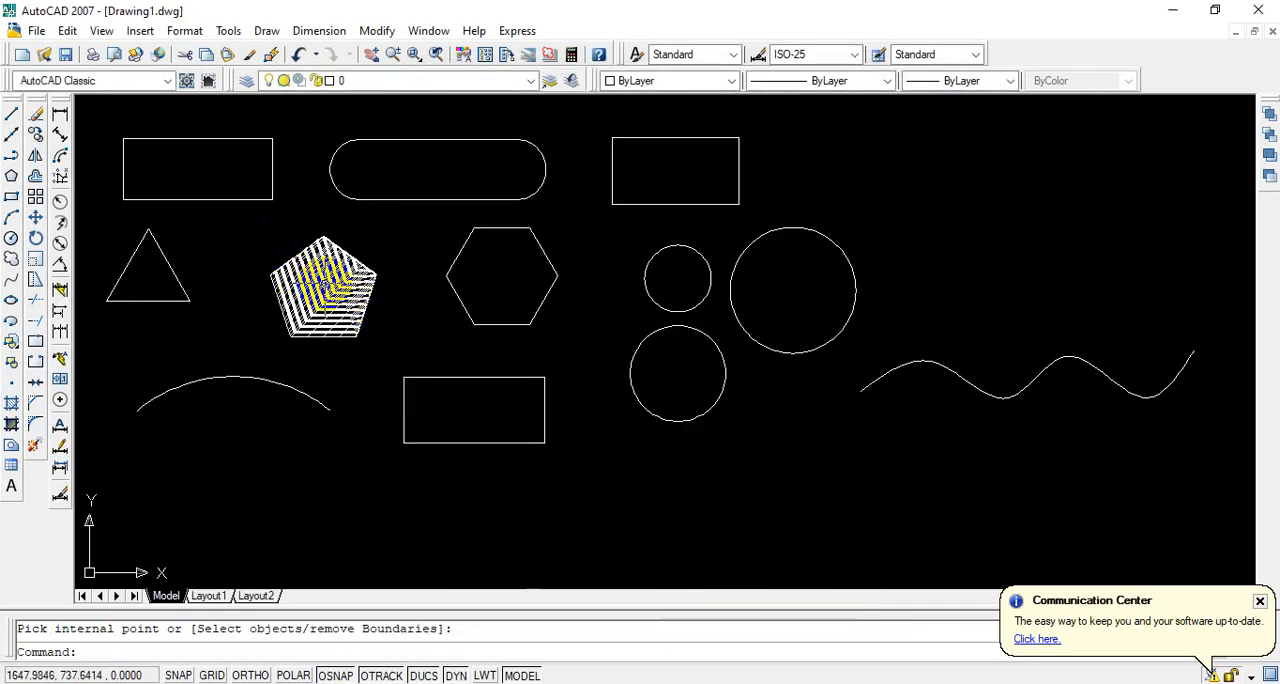
Step: Edit the pentagon's hatch and set its pattern scale to 10
left_click(362, 336)
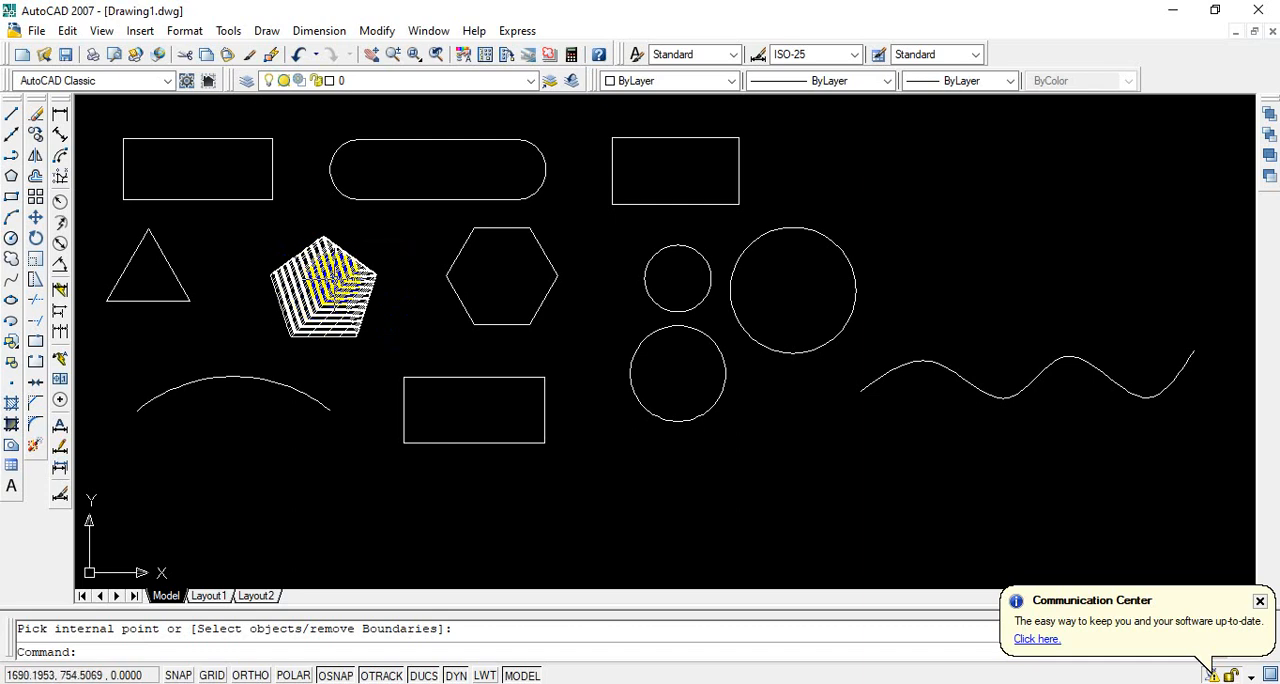
left_click(371, 349)
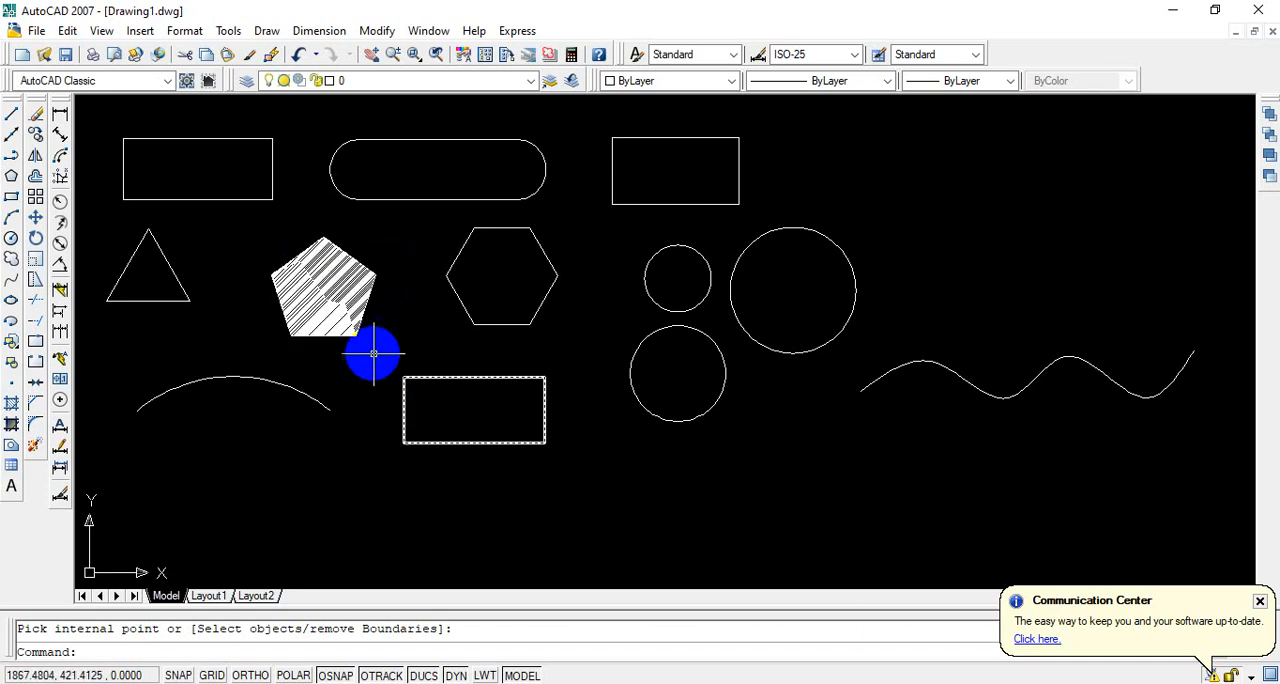
key("Return")
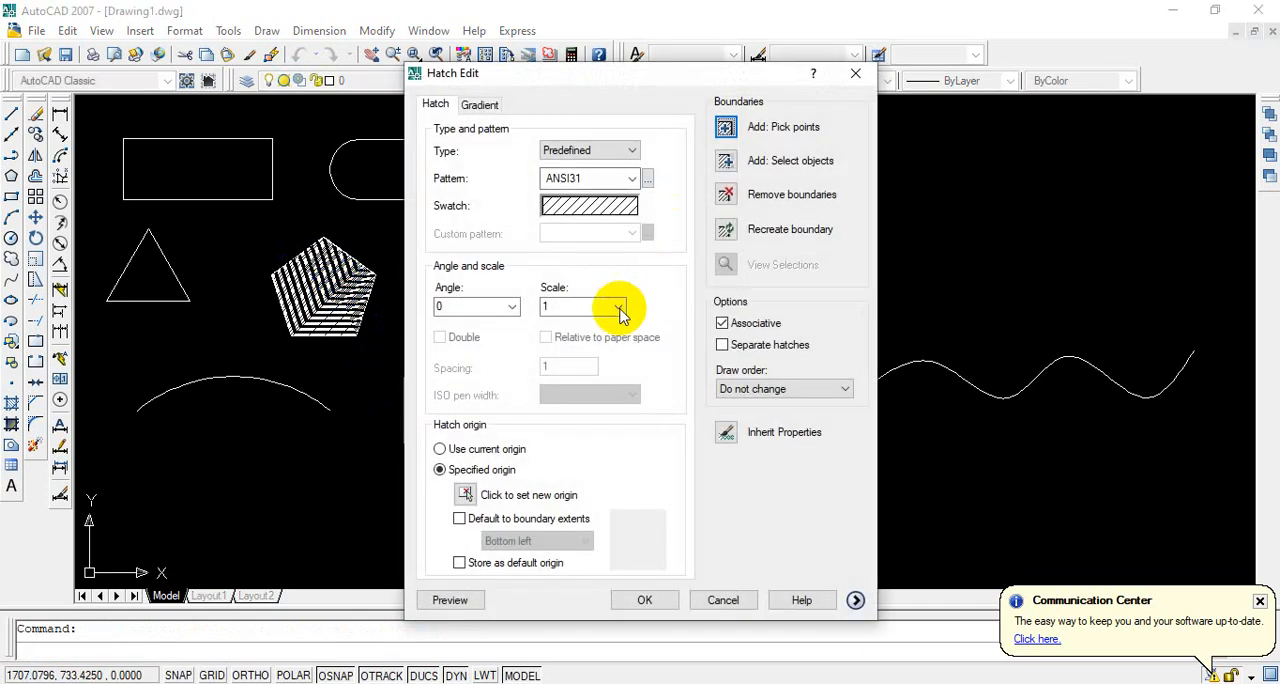
left_click(573, 310)
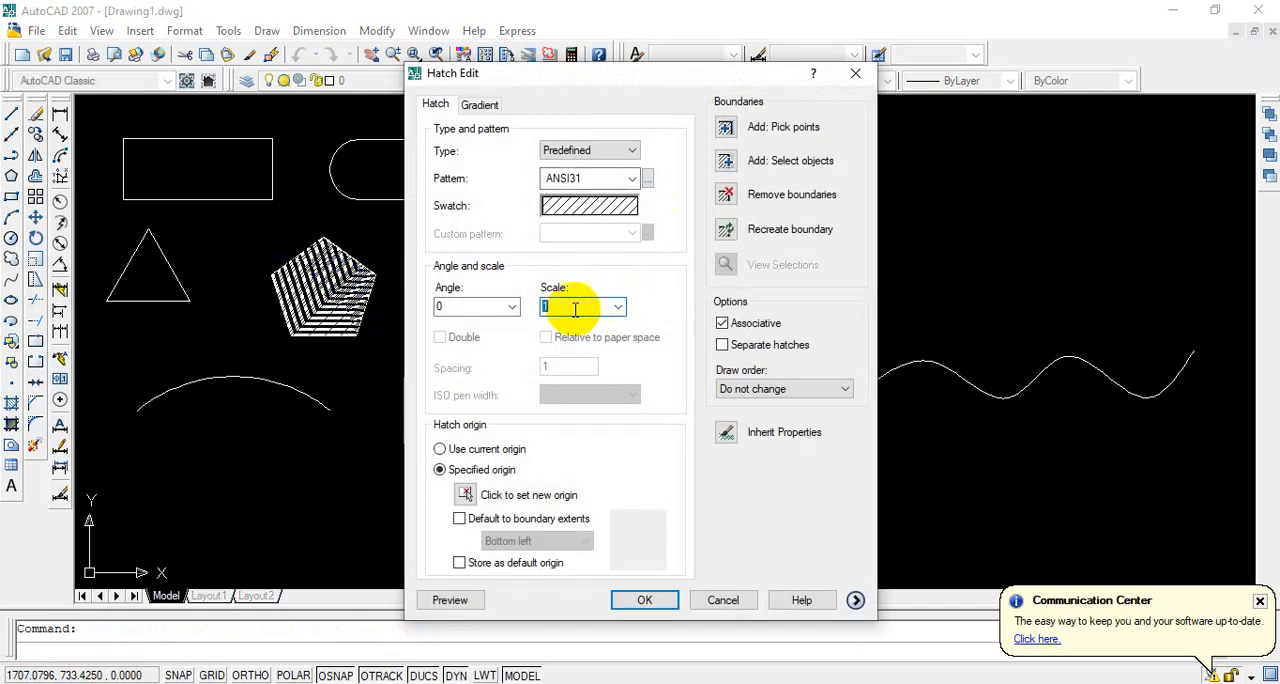
type("10")
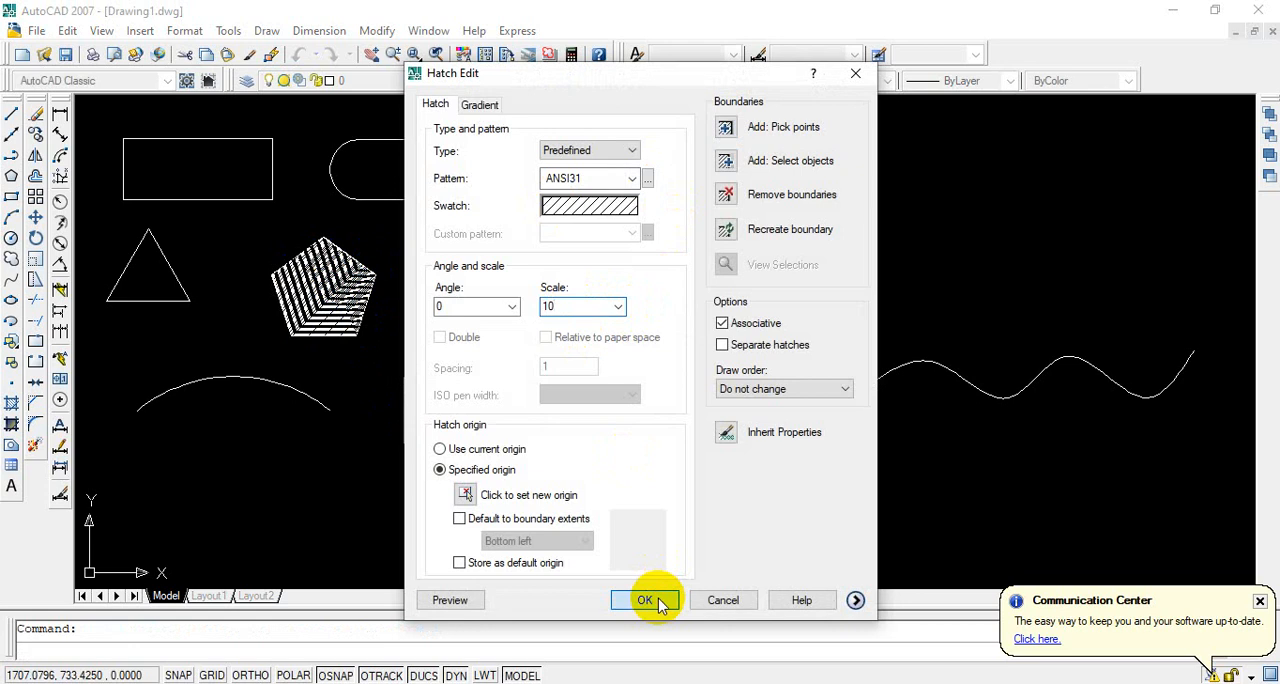
left_click(645, 600)
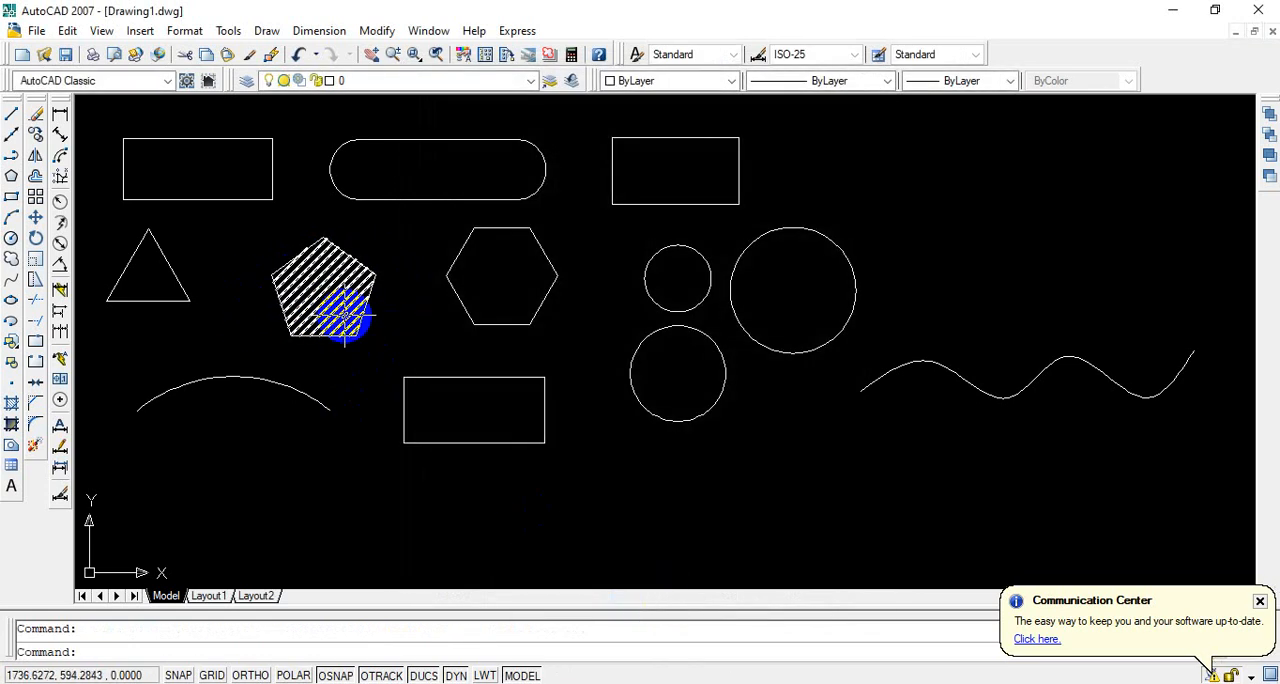
Step: Hatch the inside of the circle below the small circle with the predefined ANSI37 pattern at scale 10
left_click(11, 403)
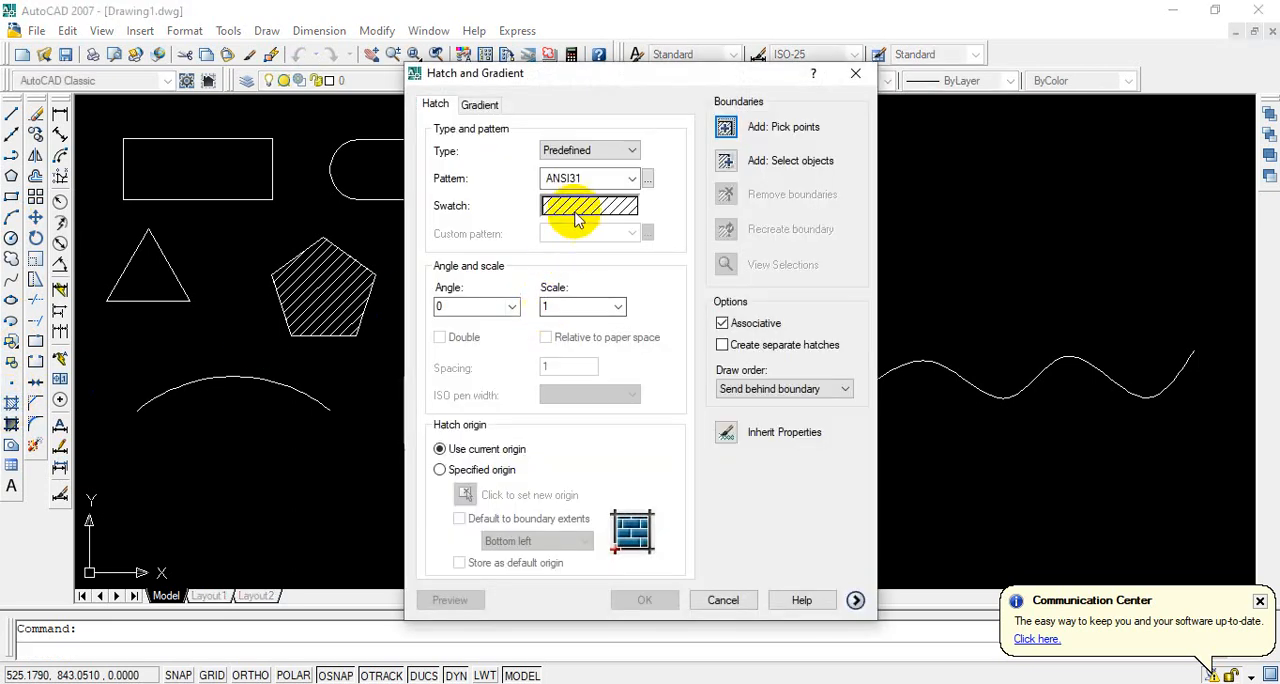
left_click(576, 215)
left_click(664, 290)
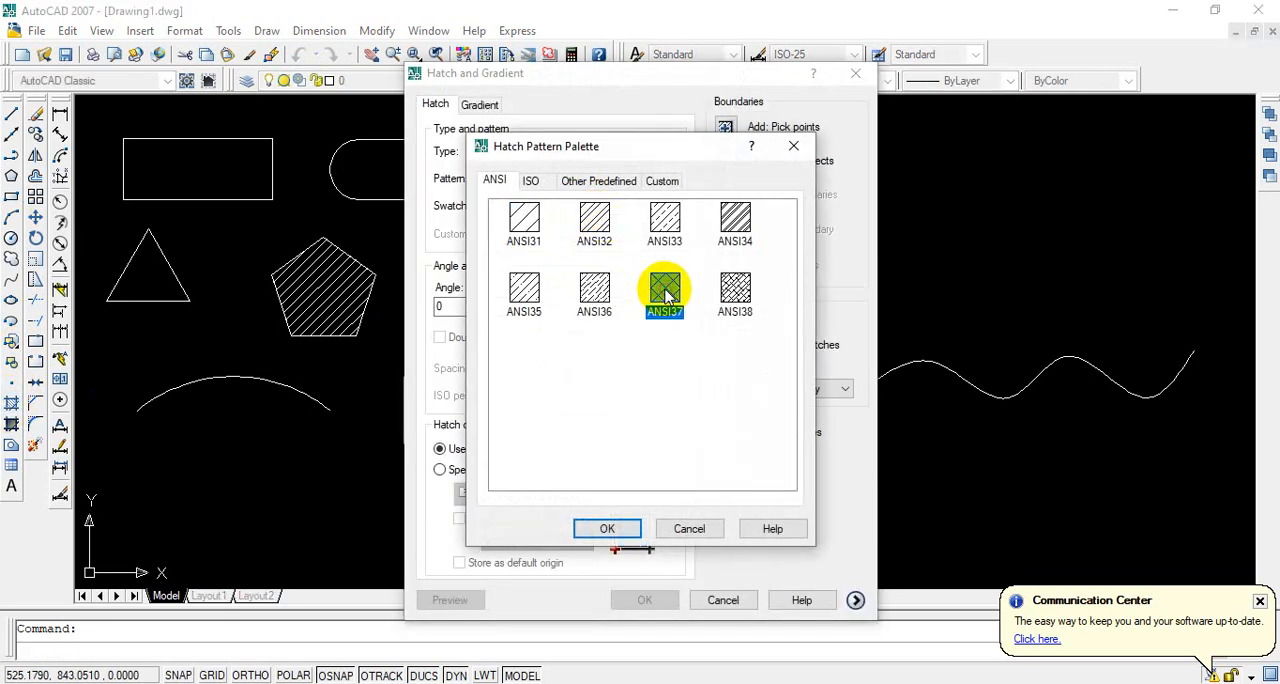
left_click(609, 530)
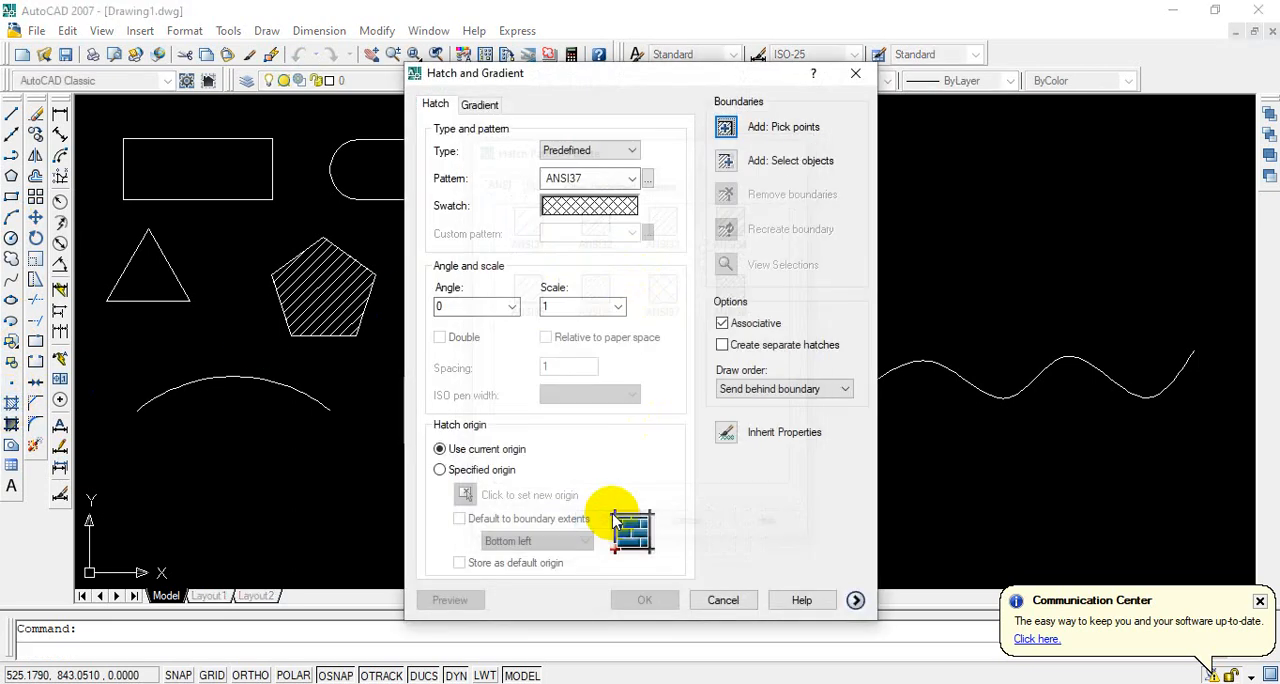
left_click(726, 133)
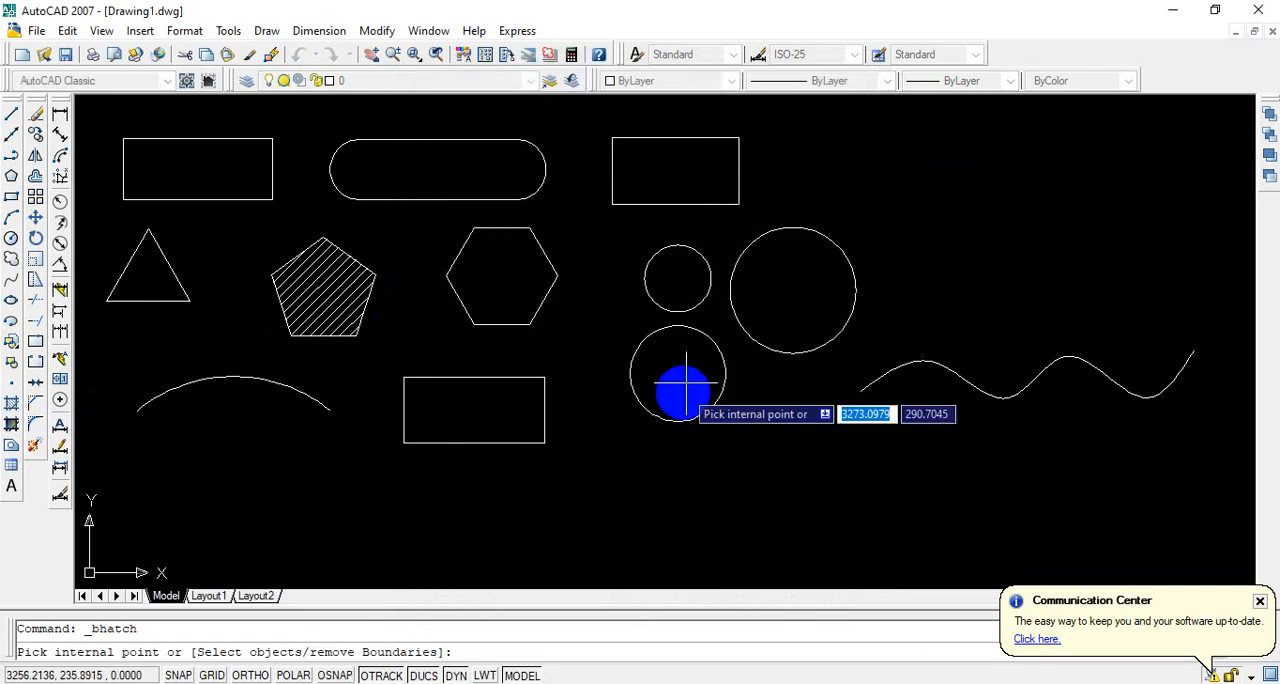
left_click(670, 374)
right_click(670, 374)
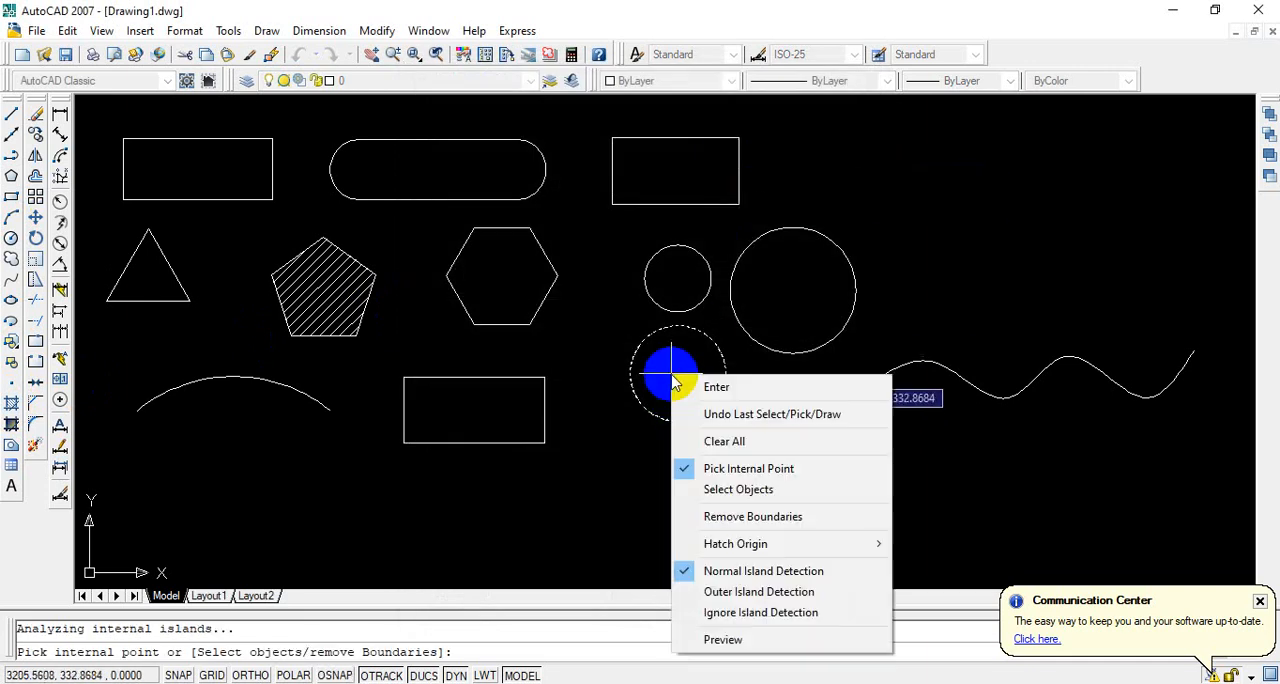
left_click(711, 381)
double_click(552, 306)
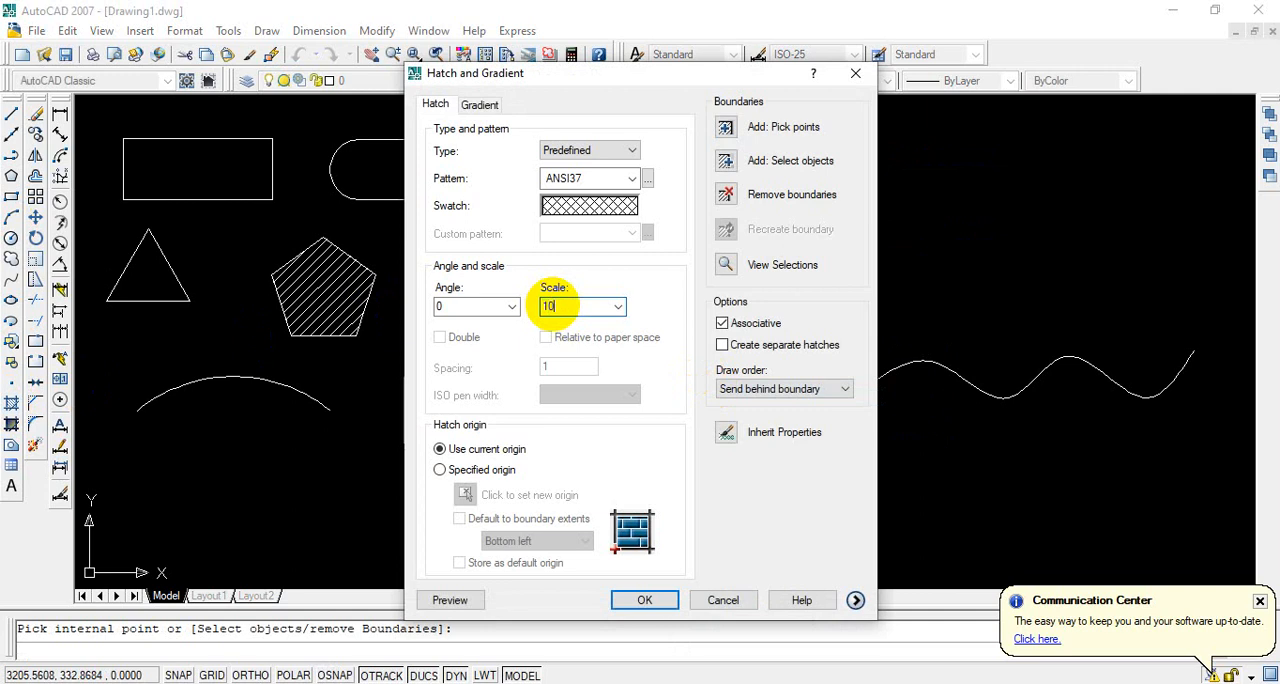
type("10")
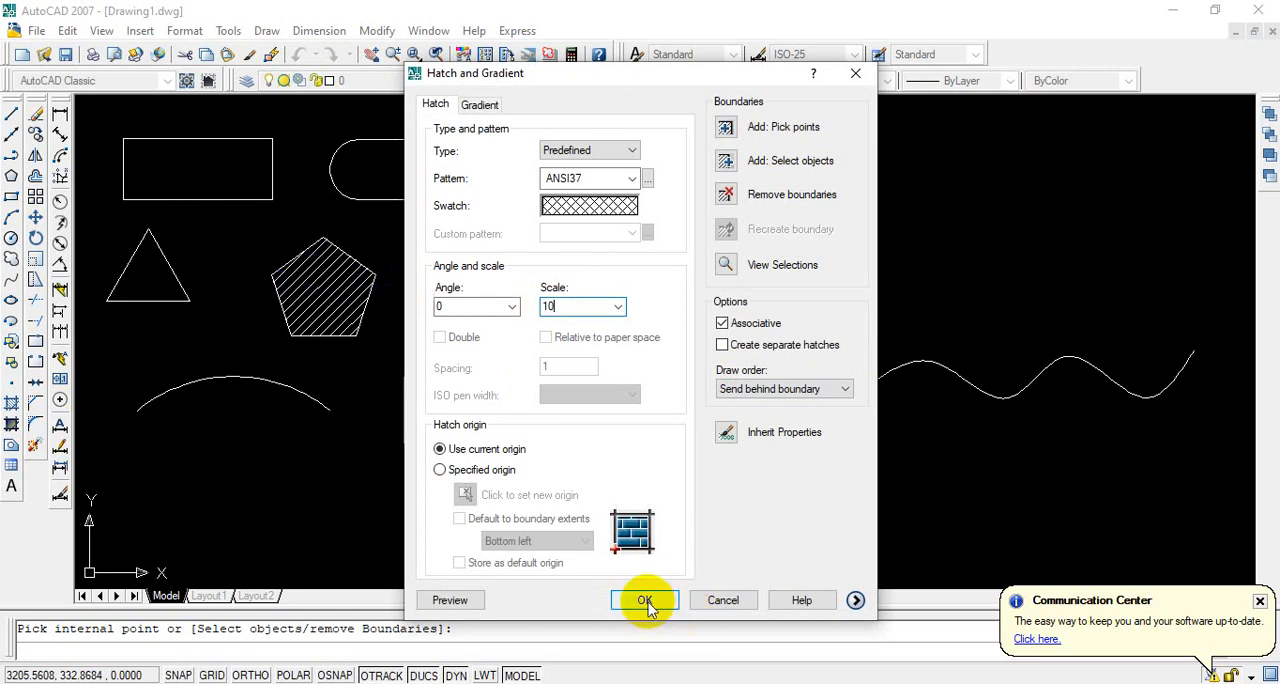
left_click(565, 312)
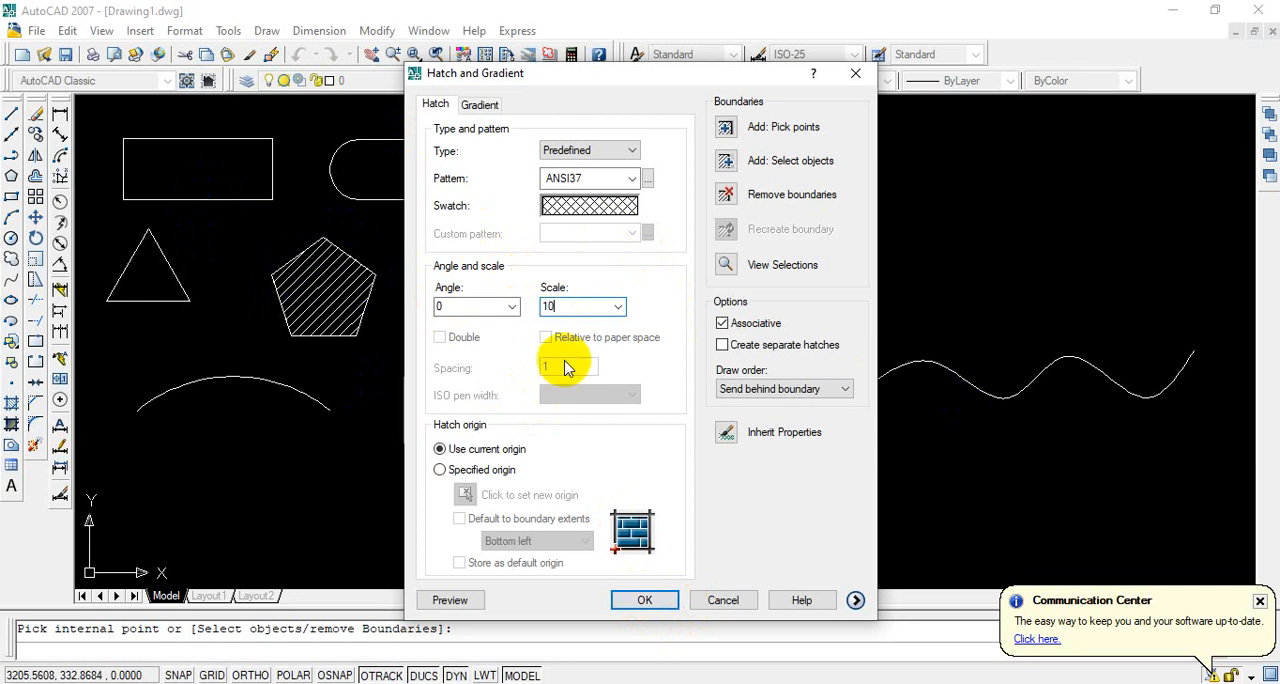
left_click(645, 600)
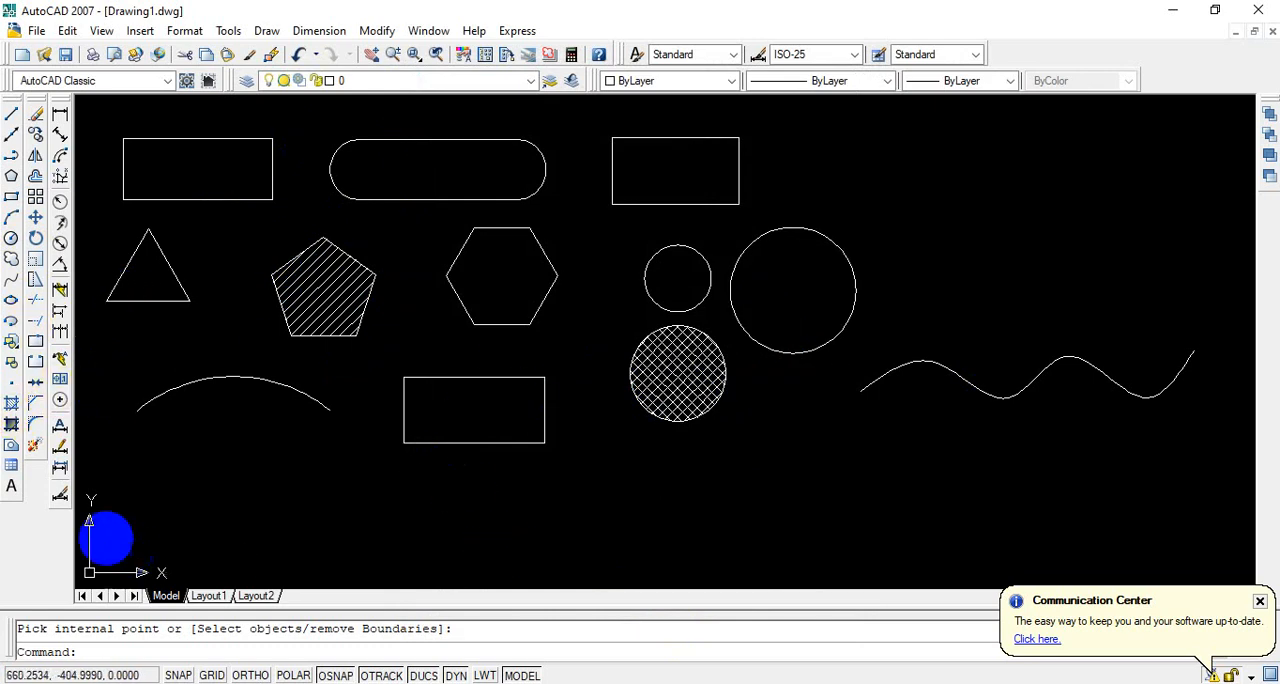
Step: Add the multiline text "Buatlah Gambar di samping" in a text box about 1420 units wide, right of the upper row of shapes
left_click(12, 488)
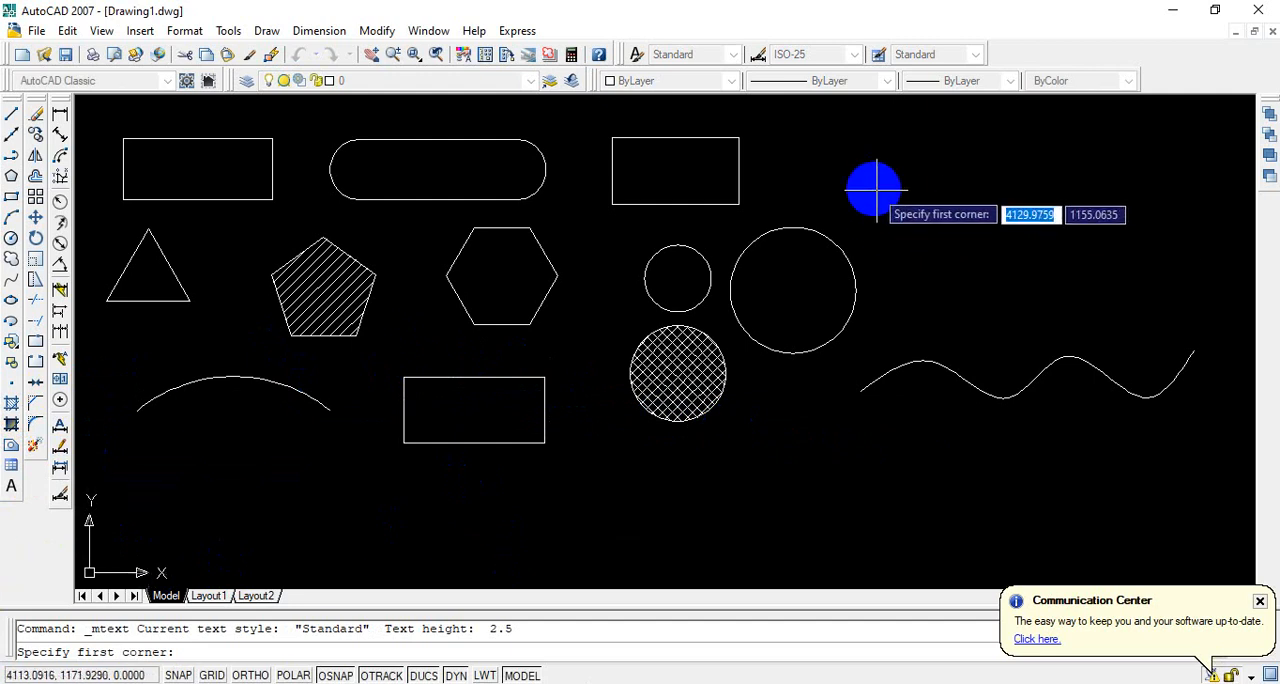
left_click(854, 151)
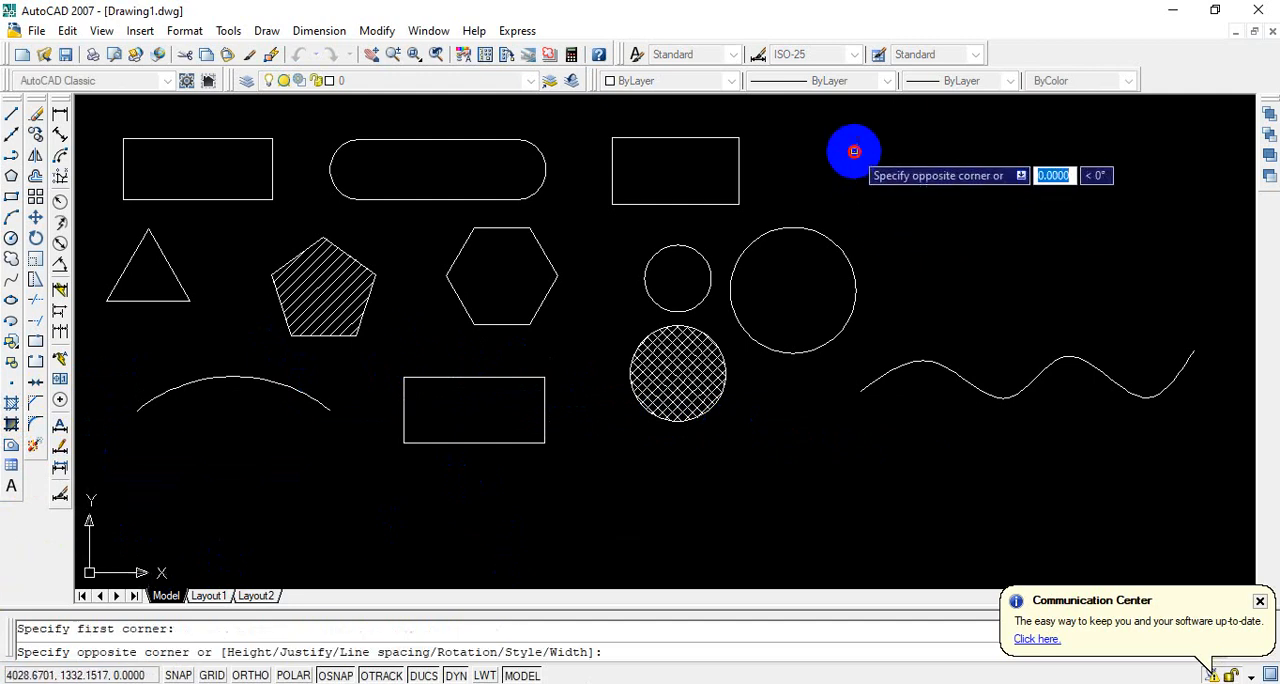
left_click(1171, 258)
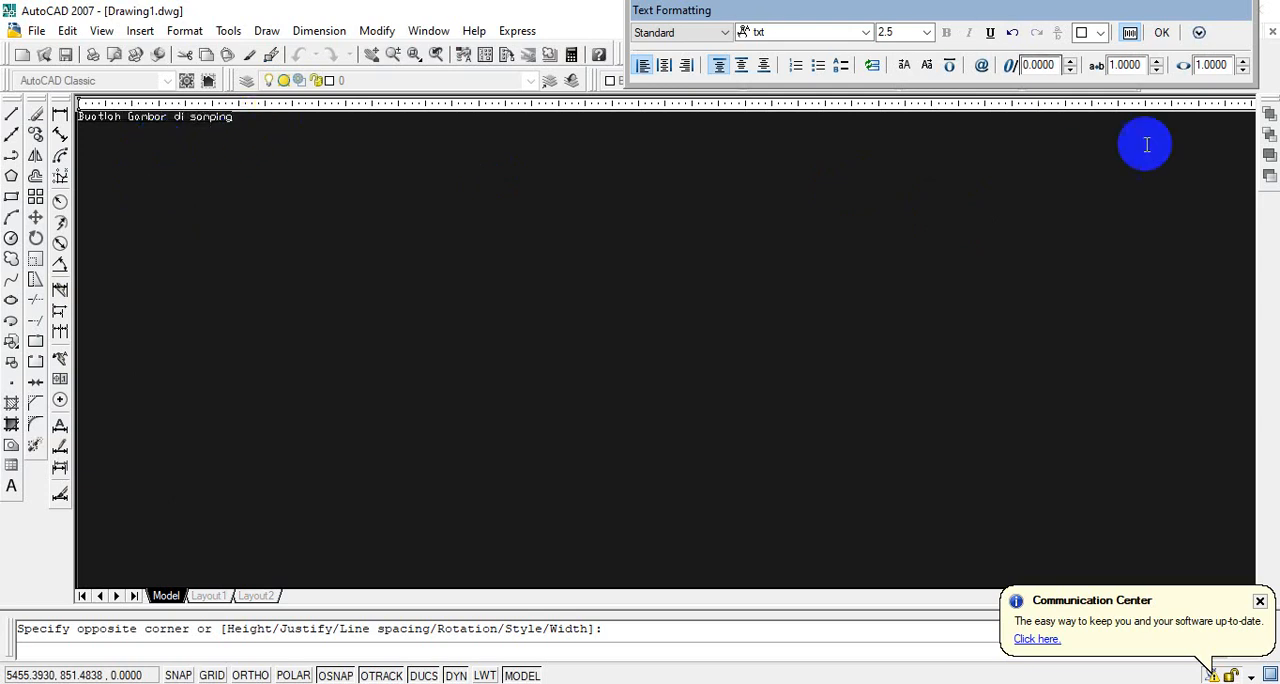
left_click(1162, 32)
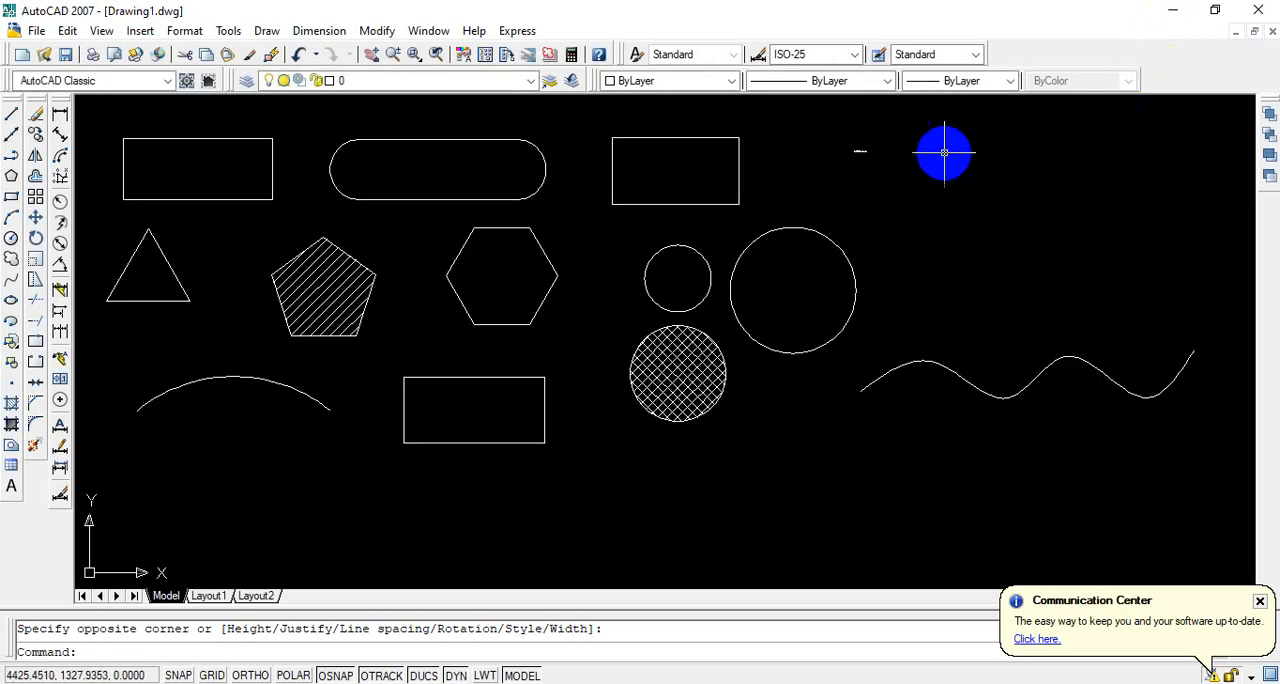
Step: Examine the new text's lettering up close, clearing its selection at the end
left_click(866, 150)
scroll(866, 145, "up", 12)
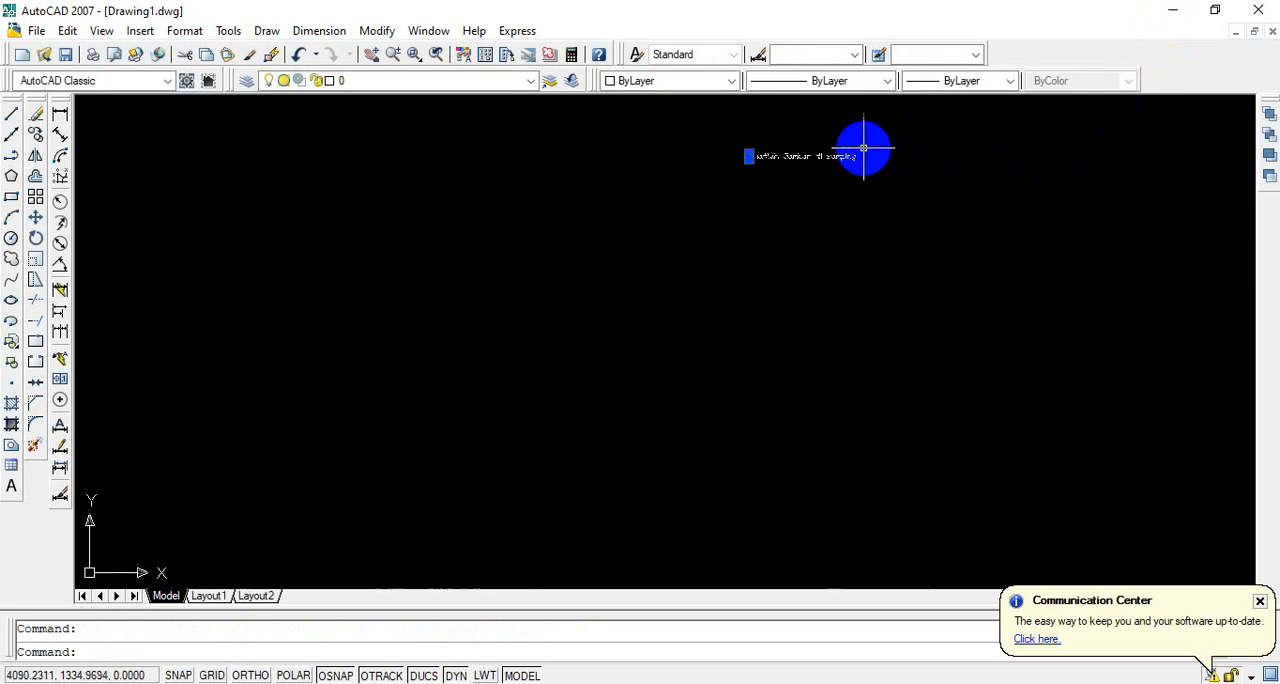
scroll(810, 153, "up", 3)
left_click(834, 285)
left_click(775, 244)
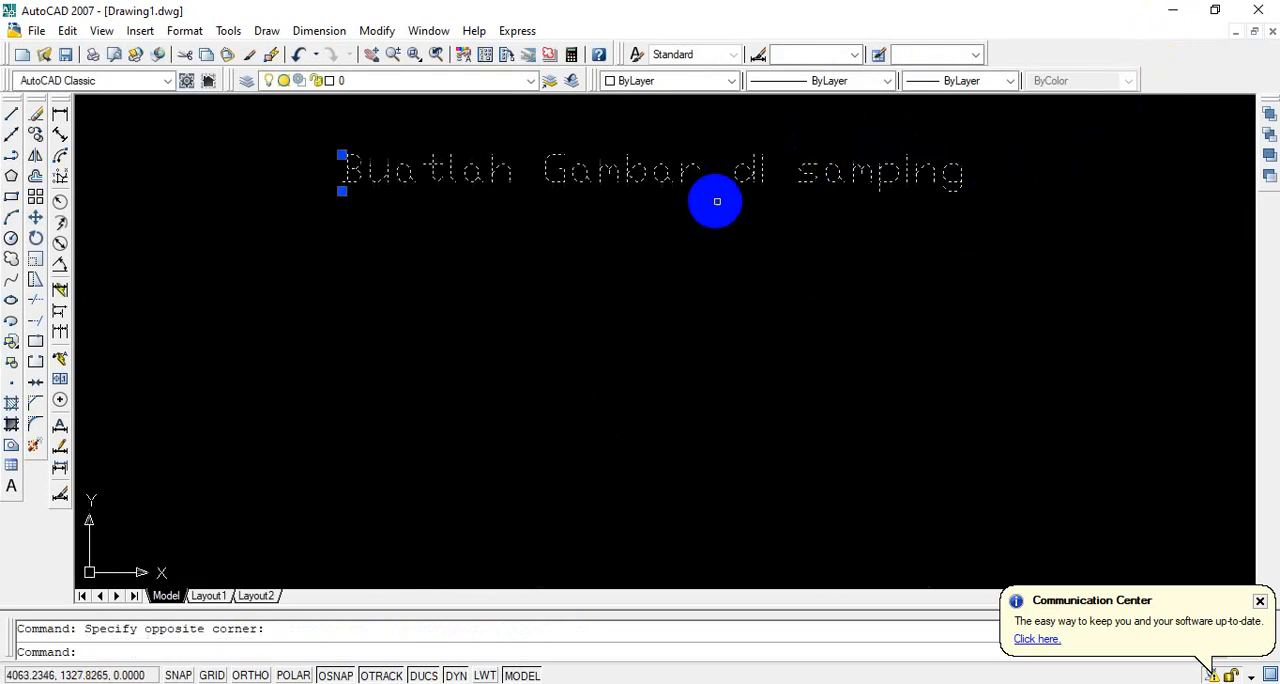
scroll(708, 198, "down", 8)
scroll(708, 198, "up", 5)
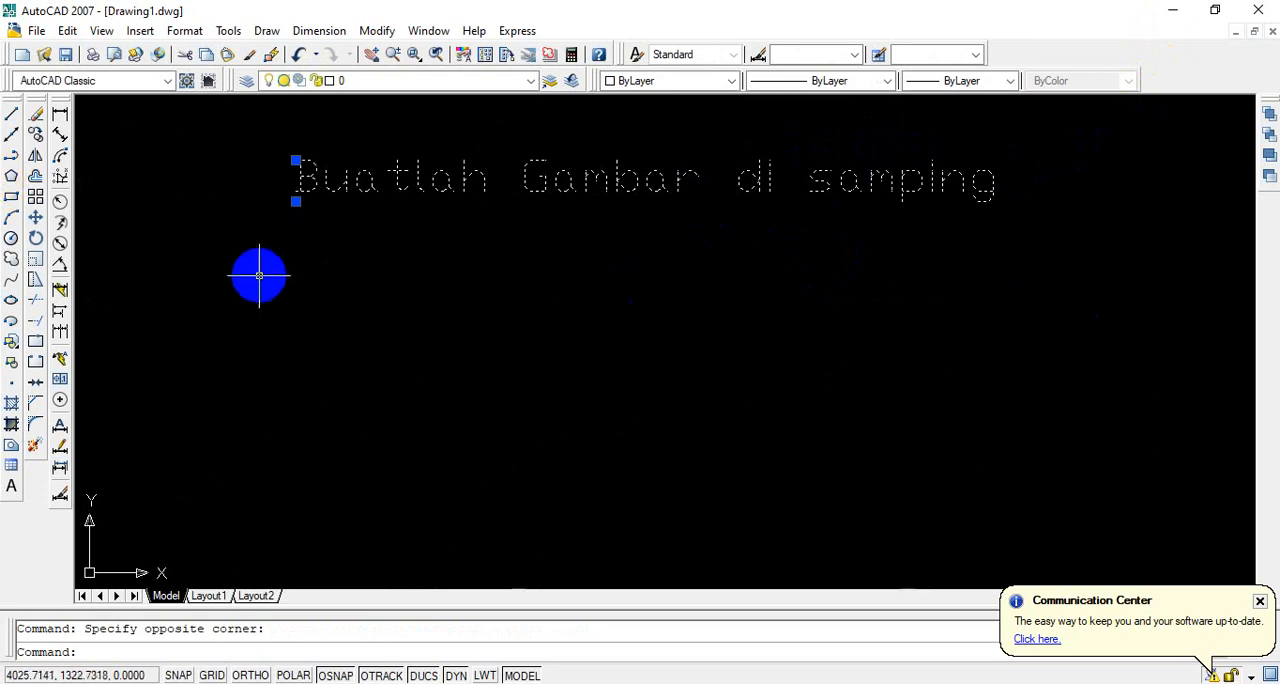
key("Escape")
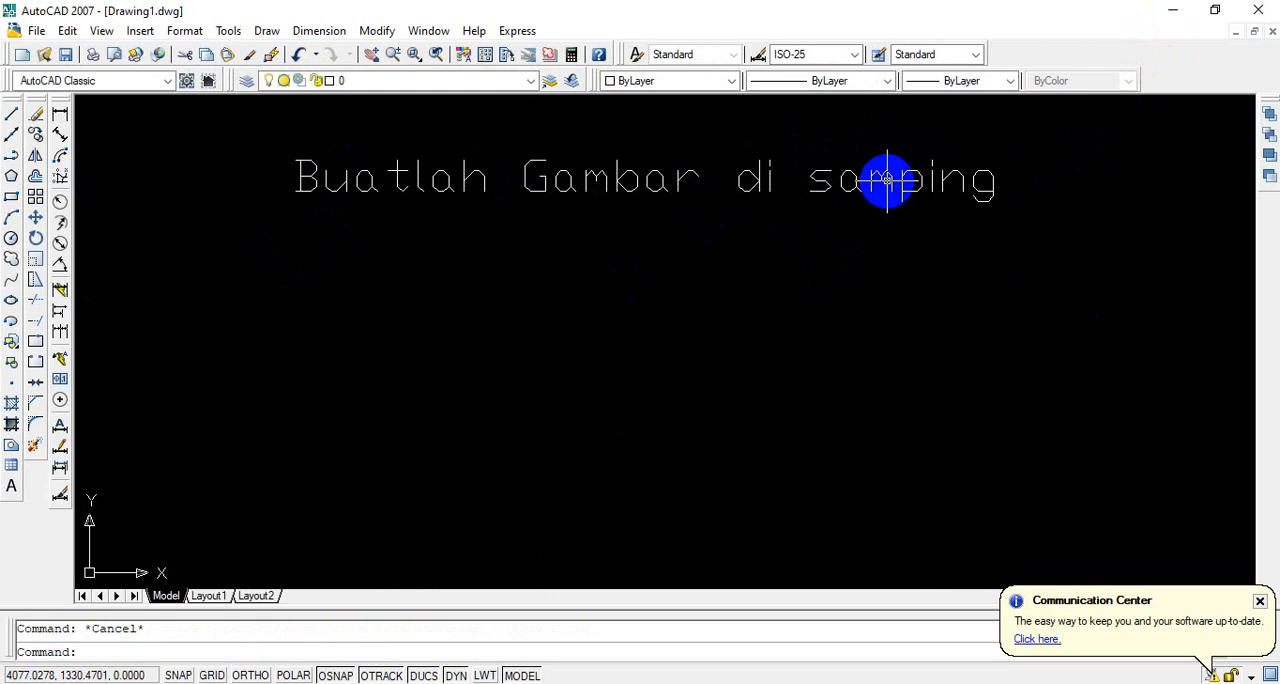
Step: Open the multiline text for editing and change the font of the whole sentence to Times New Roman
scroll(887, 178, "down", 5)
scroll(873, 200, "down", 5)
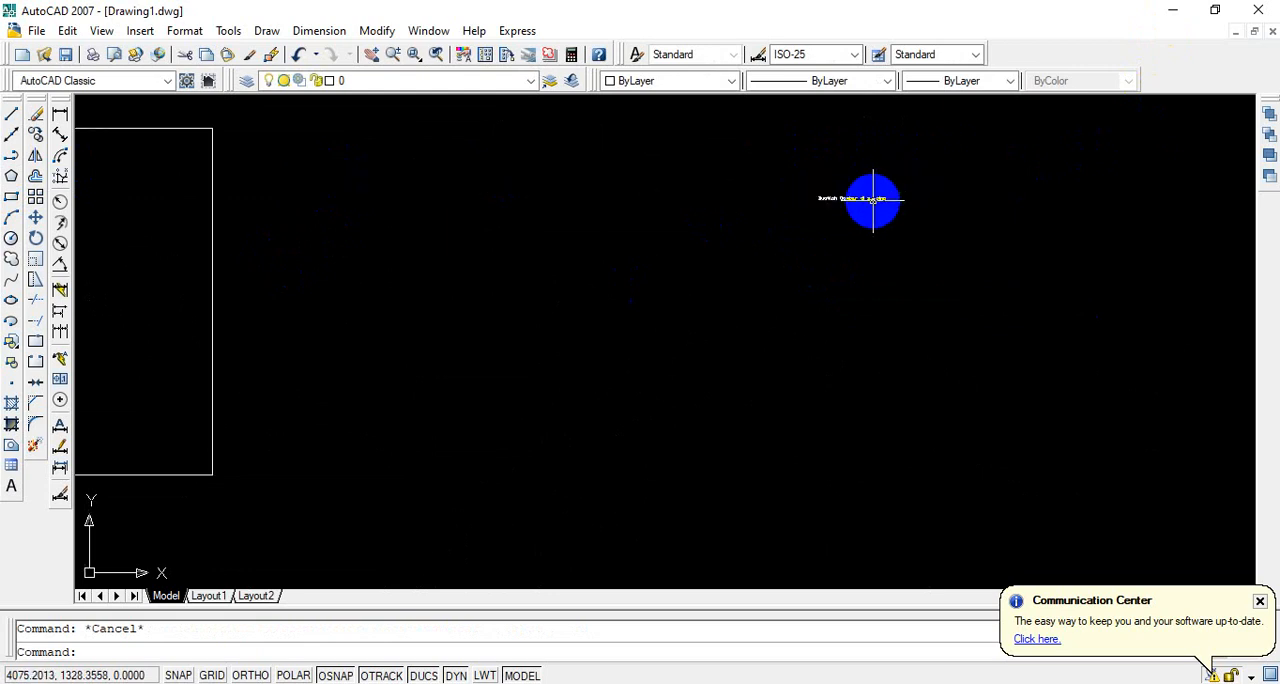
double_click(862, 197)
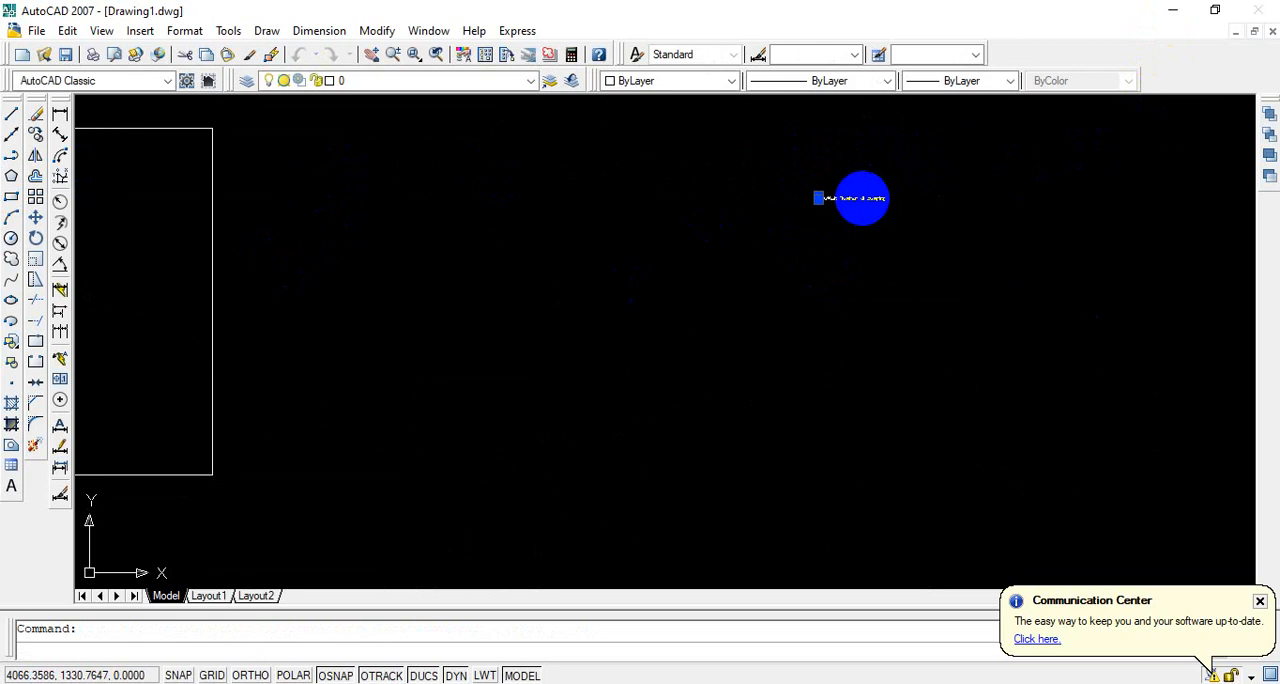
left_click_drag(323, 205, 29, 180)
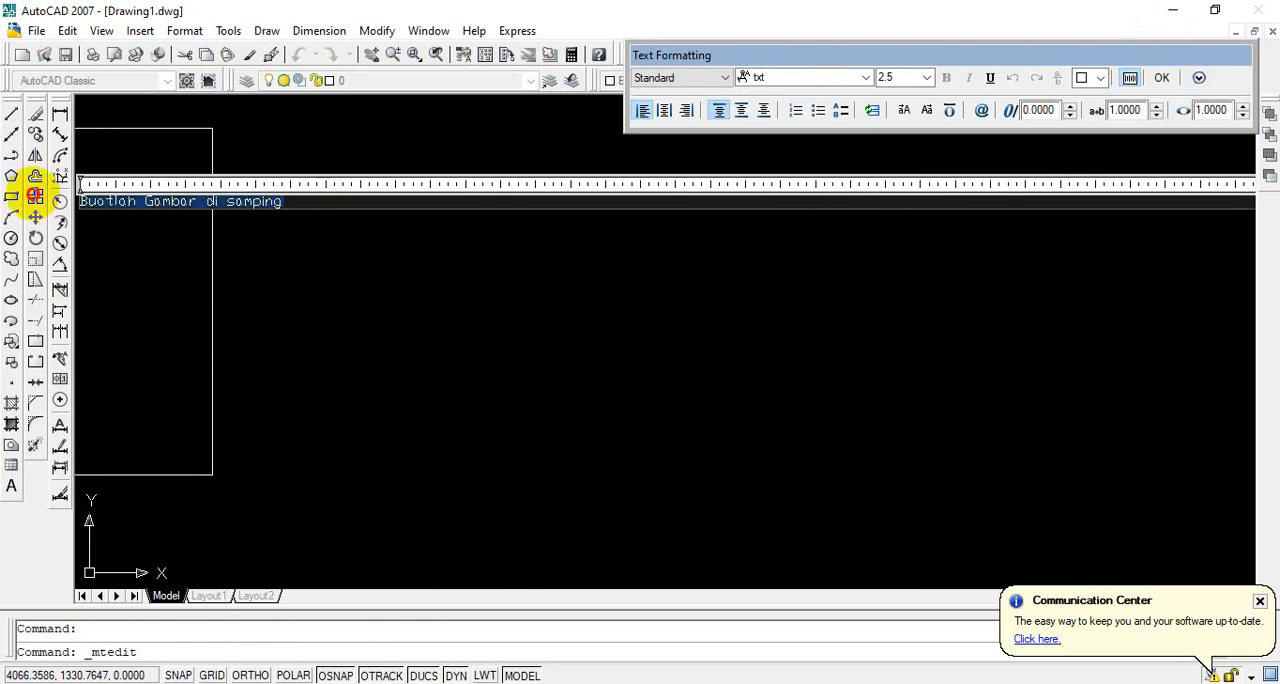
left_click(865, 78)
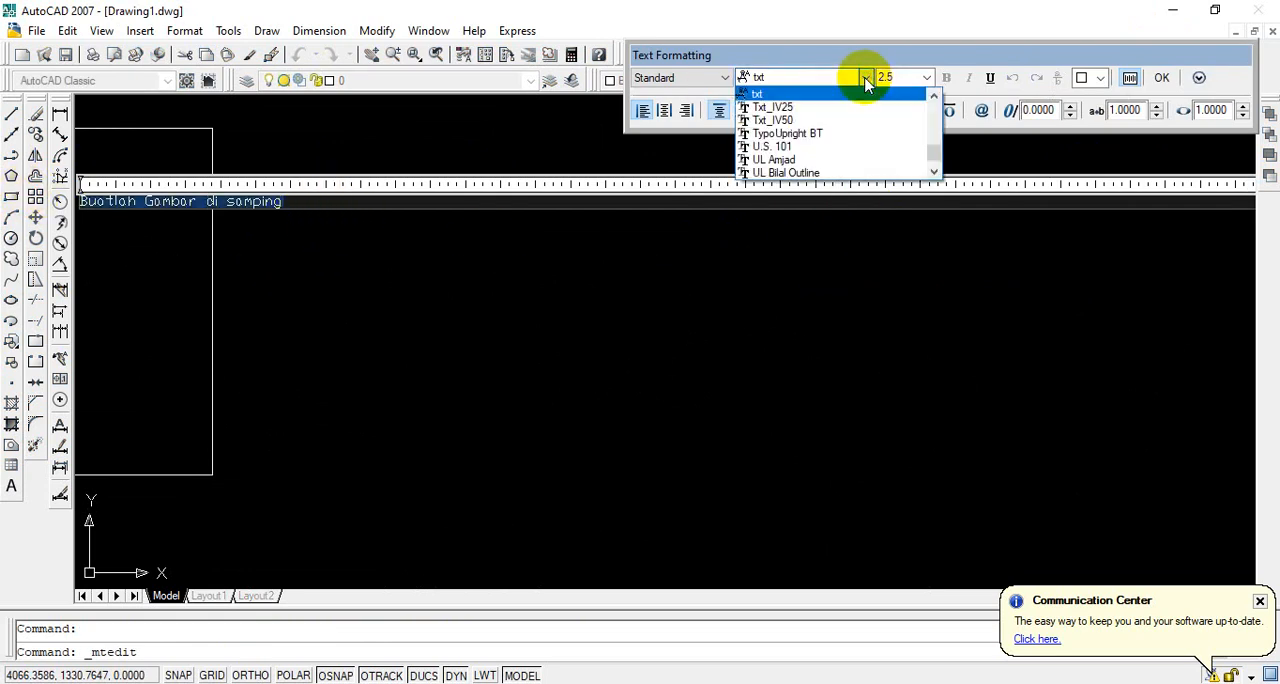
type("tim")
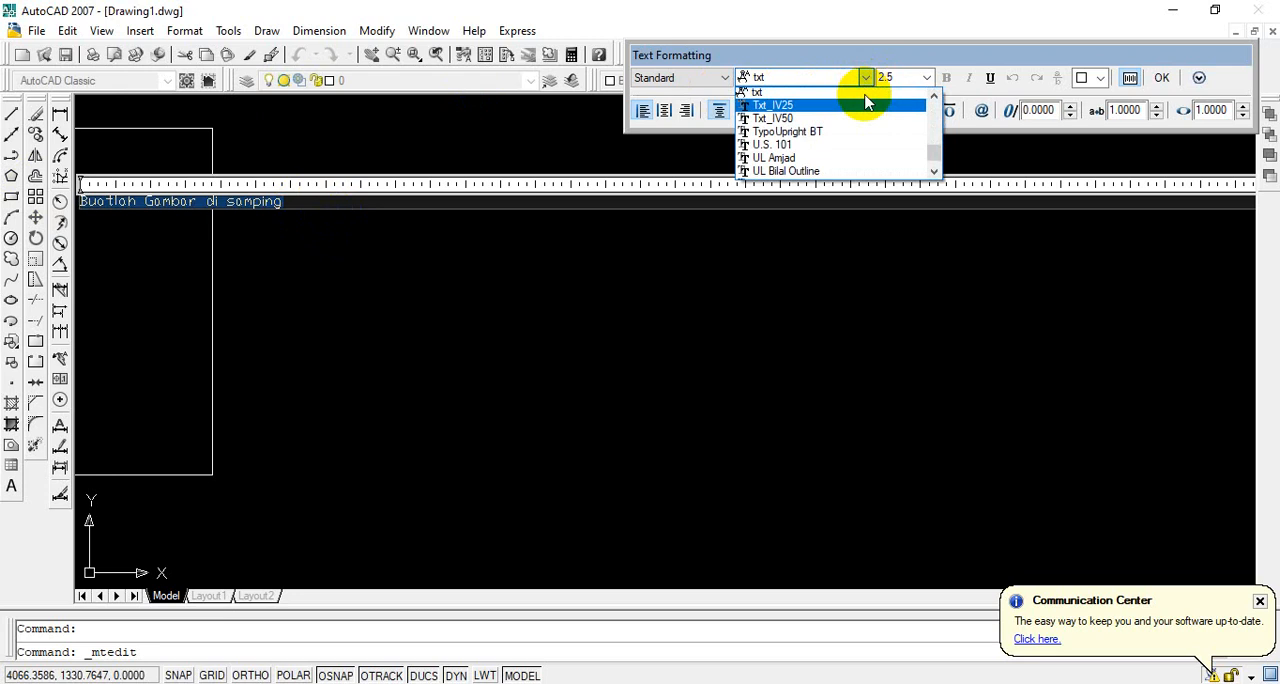
left_click(866, 96)
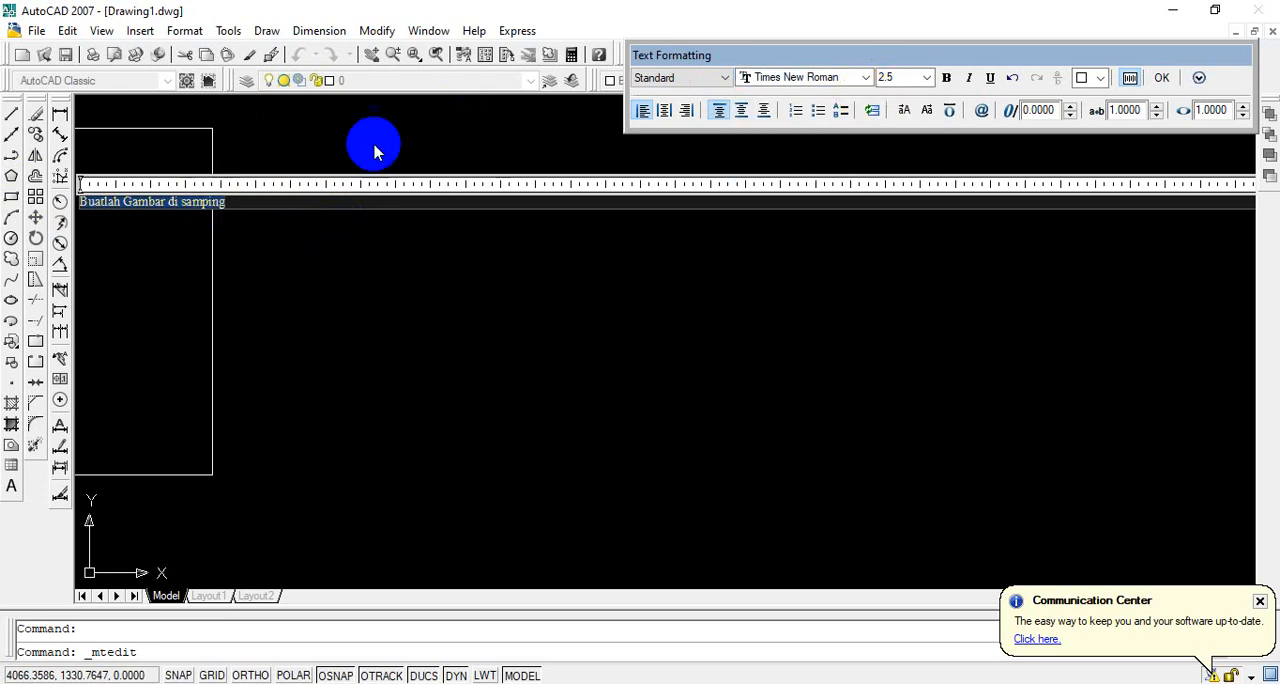
Step: Set the sentence's text height to 20 and close the text editor
left_click(904, 77)
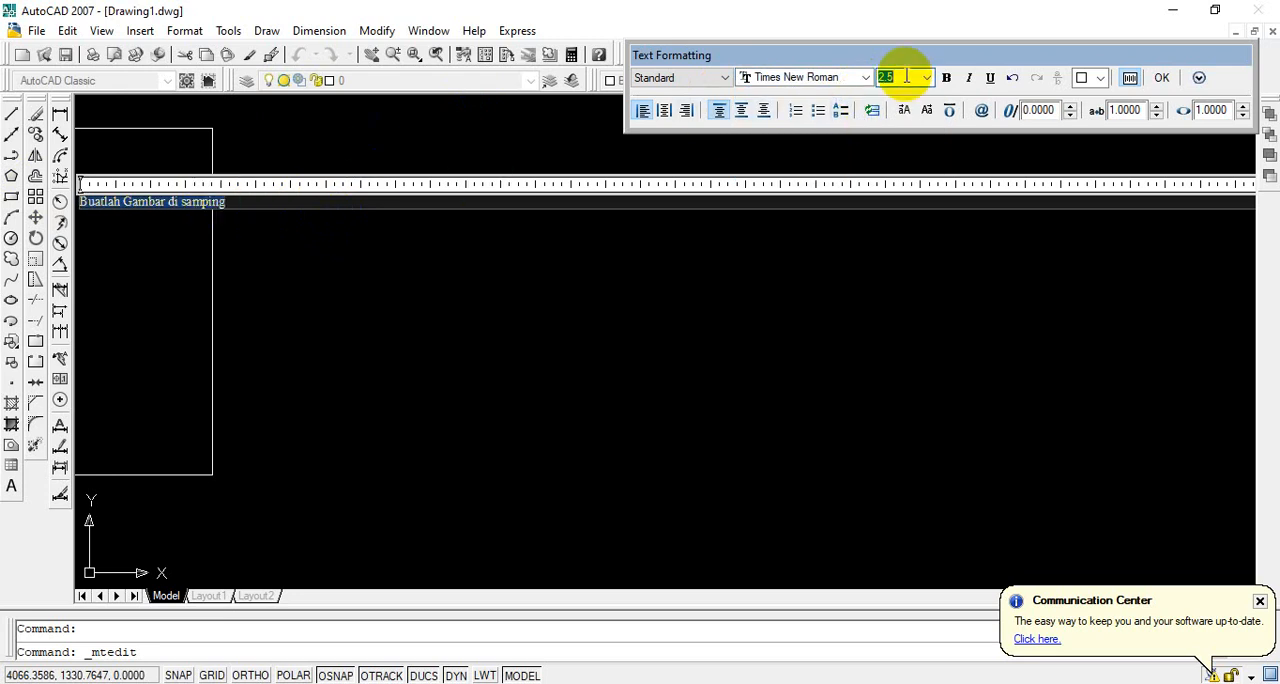
type("20")
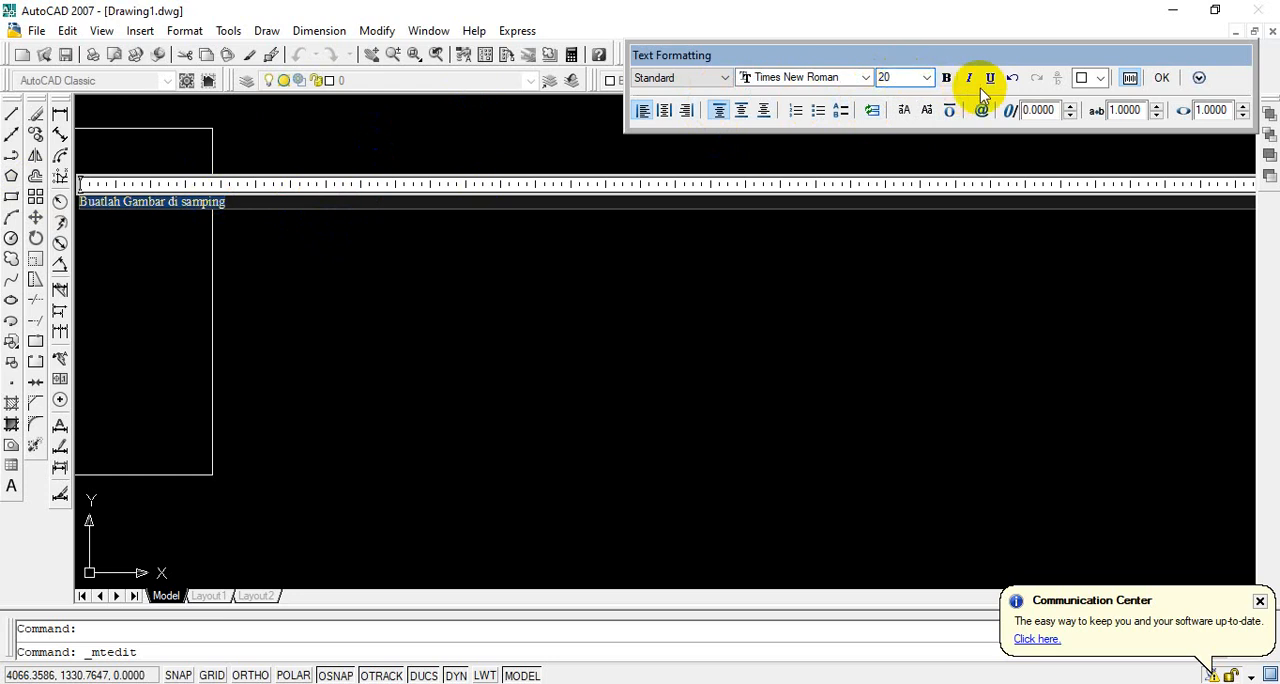
left_click(1162, 77)
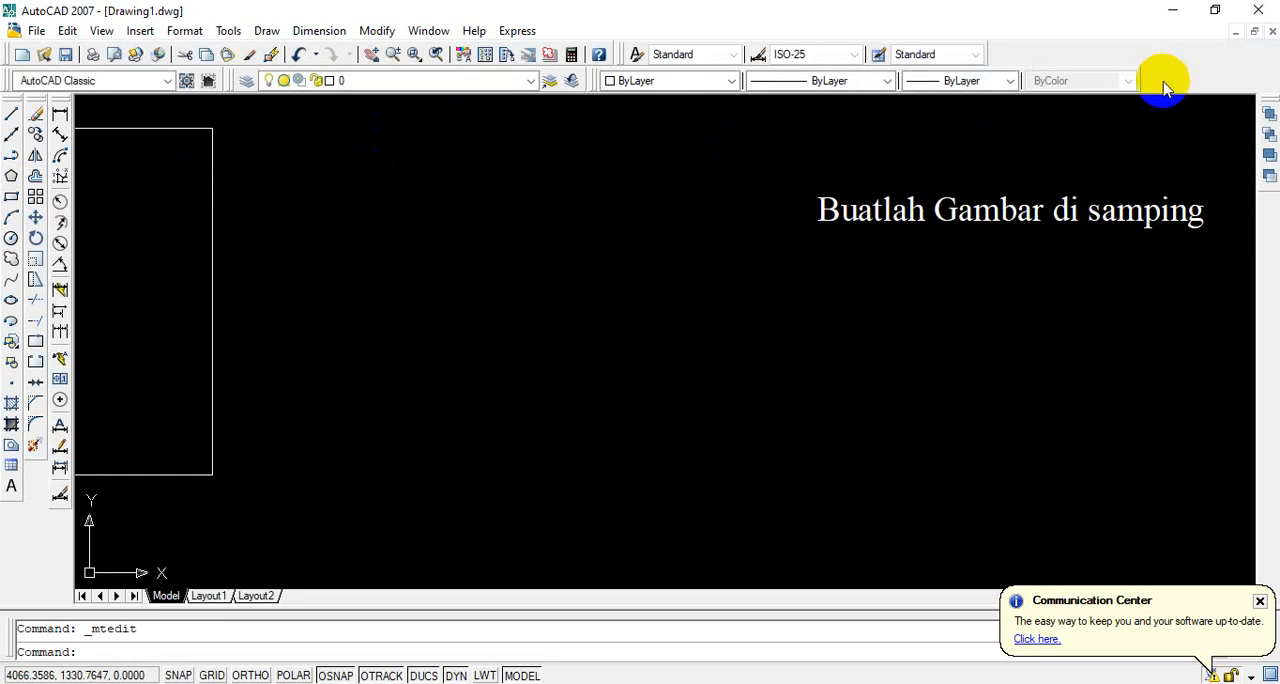
Step: Examine the size of the reformatted text relative to the surrounding shapes across the whole drawing
scroll(994, 210, "down", 3)
scroll(994, 210, "up", 2)
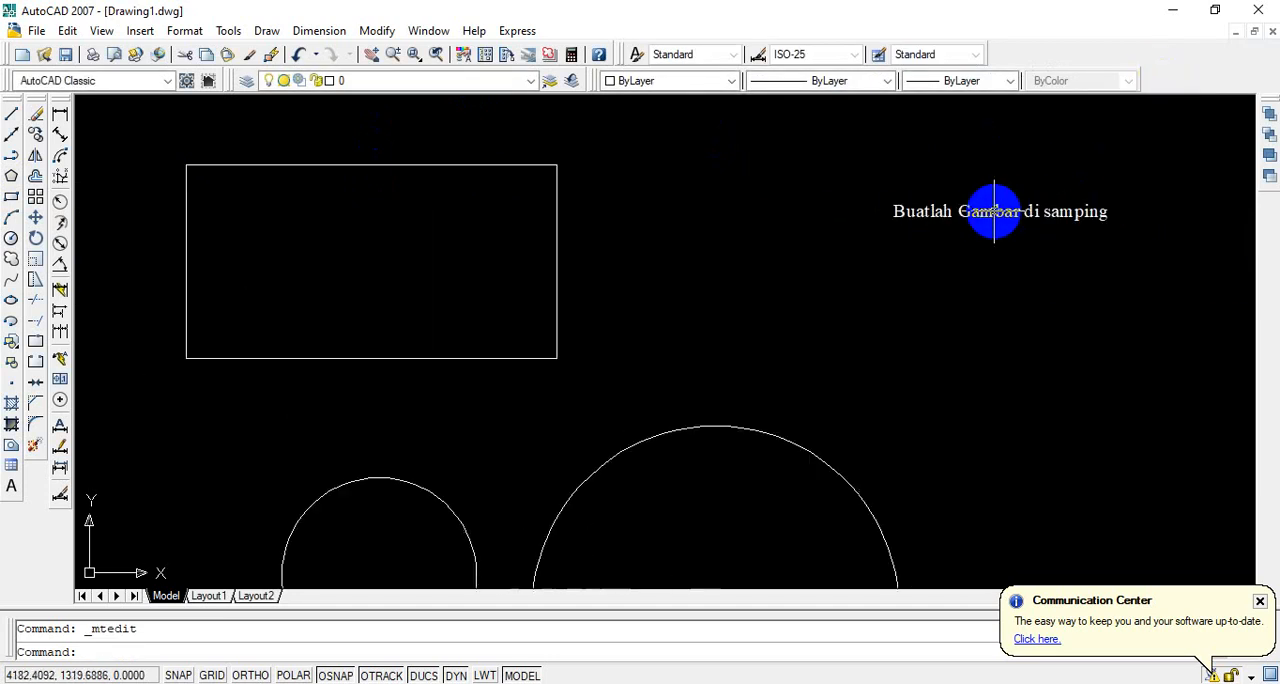
left_click(994, 212)
scroll(991, 215, "down", 4)
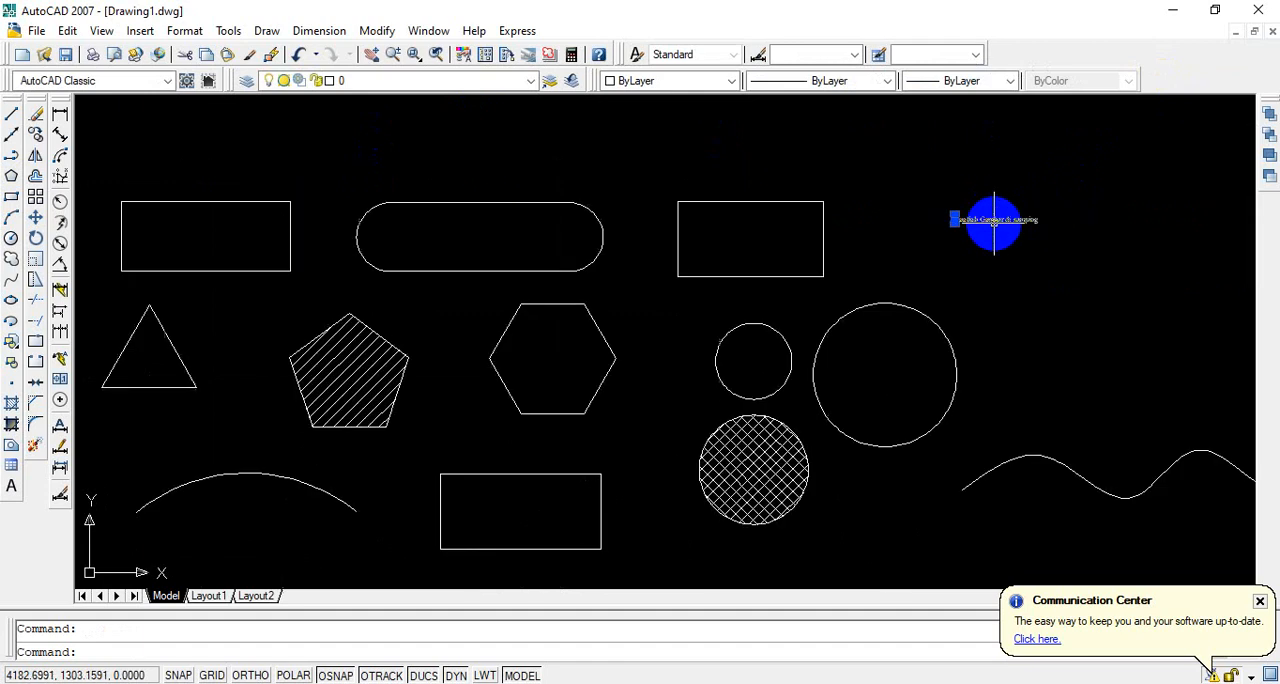
scroll(962, 258, "up", 3)
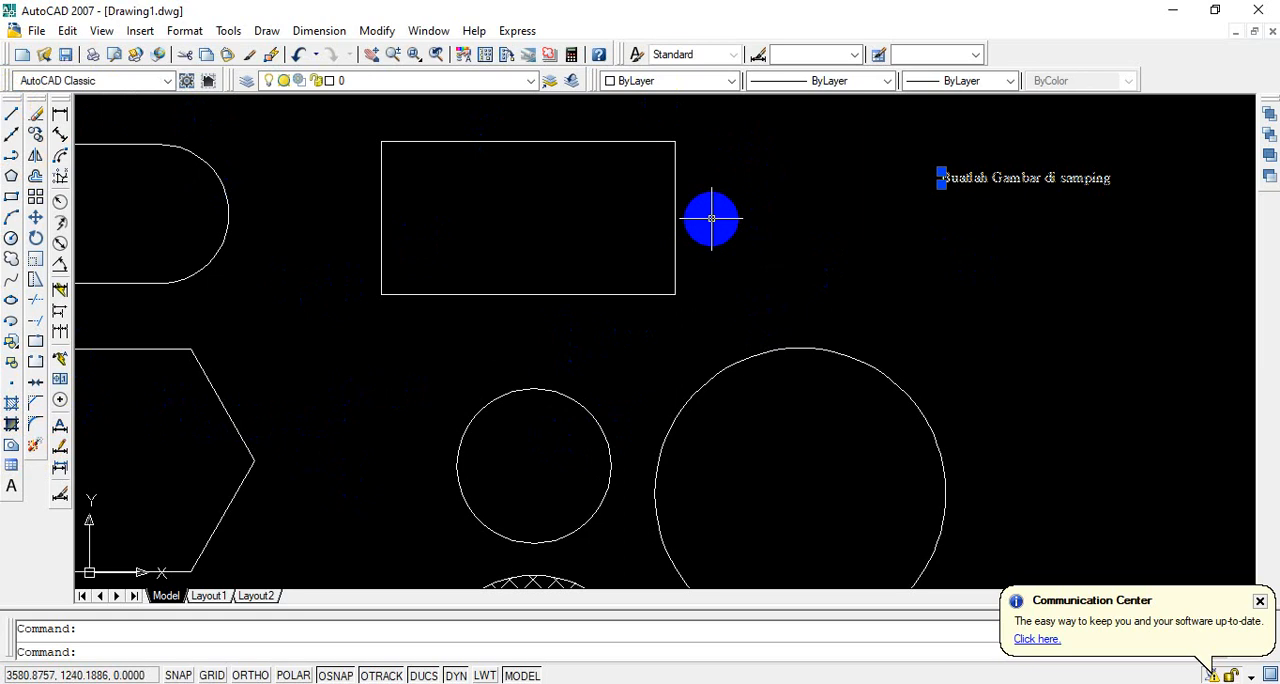
scroll(711, 218, "down", 3)
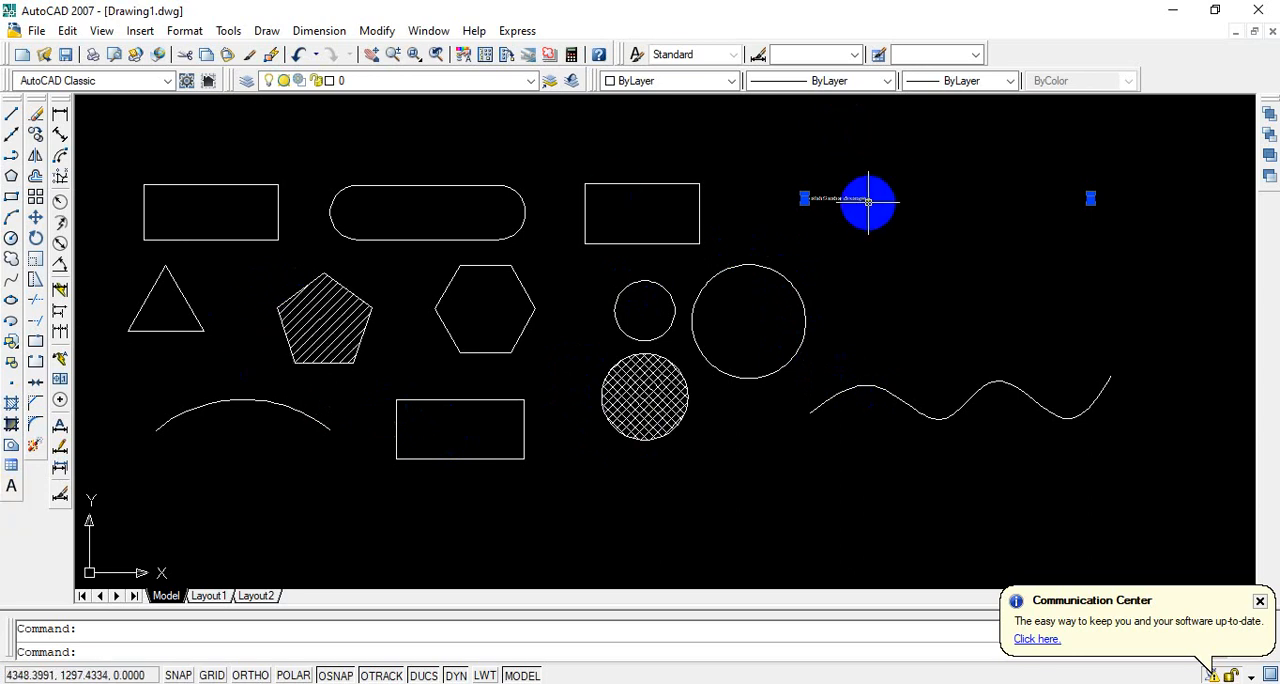
left_click(873, 234)
key("Escape")
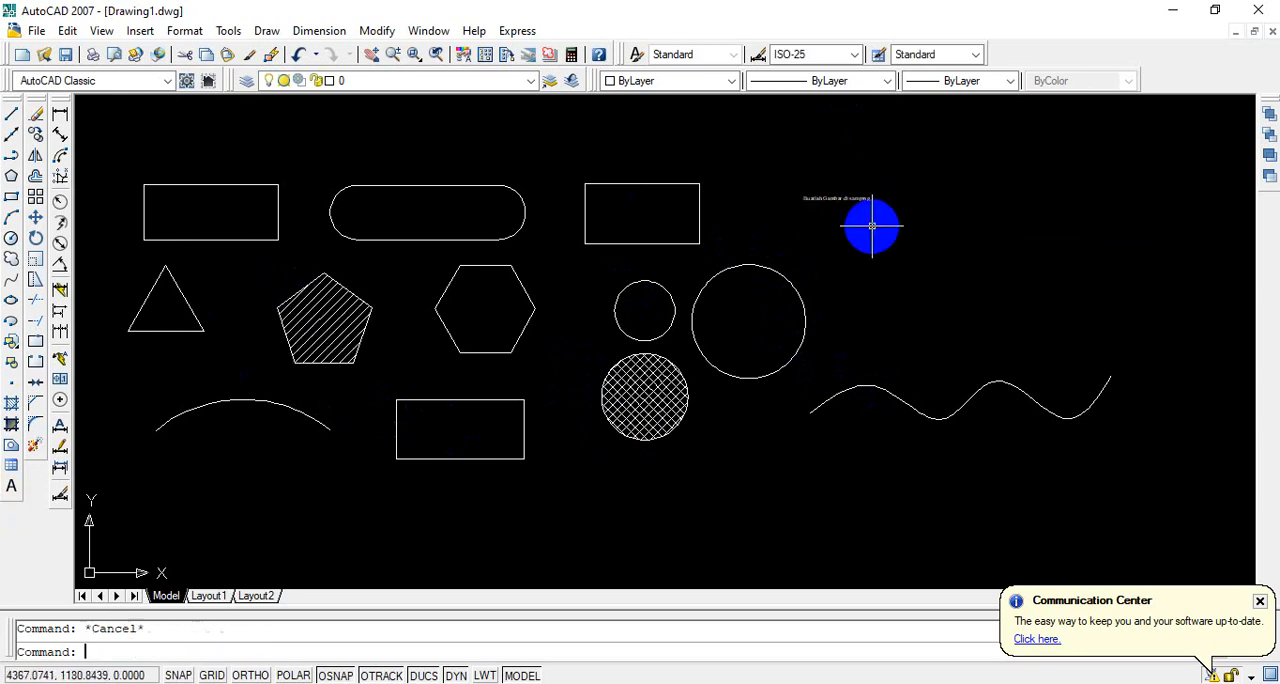
scroll(869, 222, "up", 3)
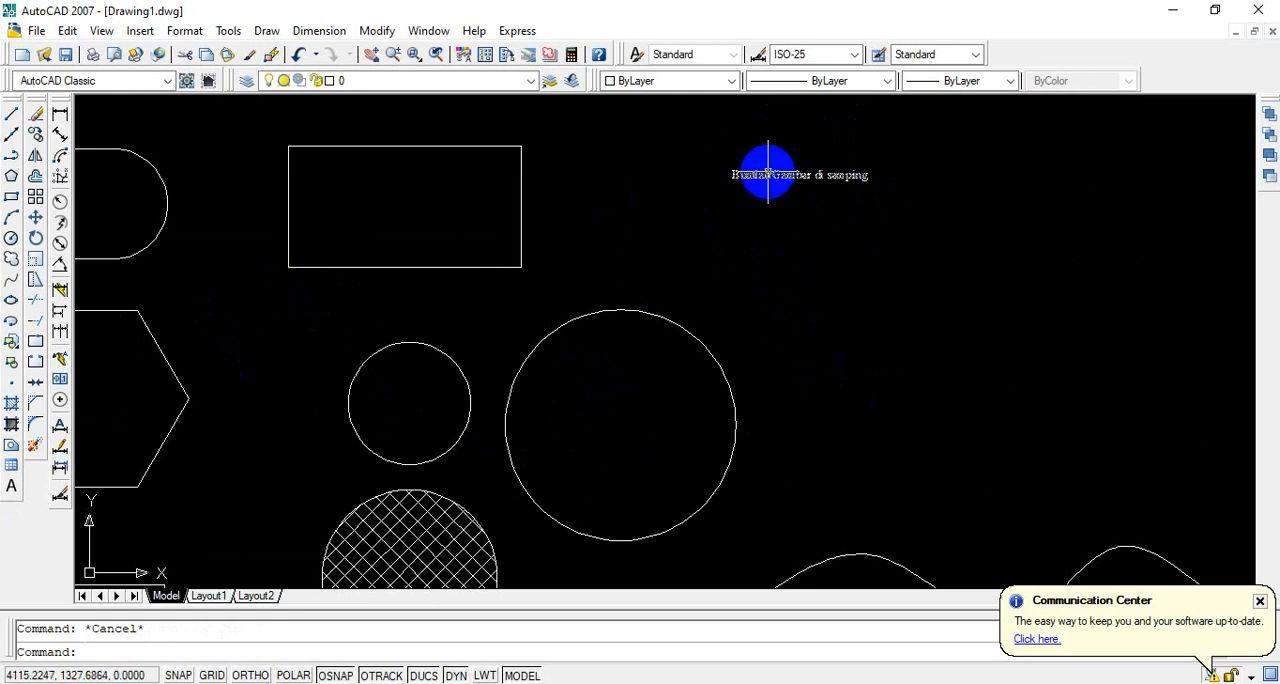
scroll(816, 204, "down", 4)
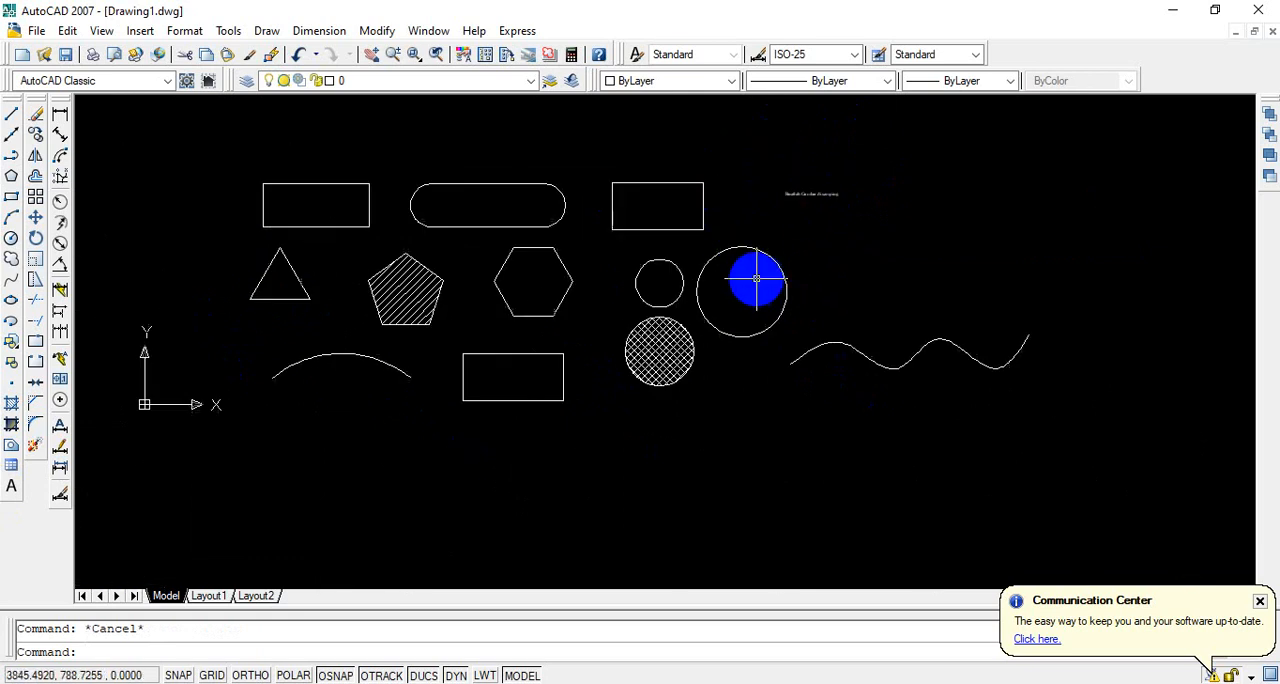
scroll(756, 279, "up", 2)
mouse_move(749, 260)
middle_mouse_down()
mouse_move(797, 306)
mouse_move(851, 306)
middle_mouse_up()
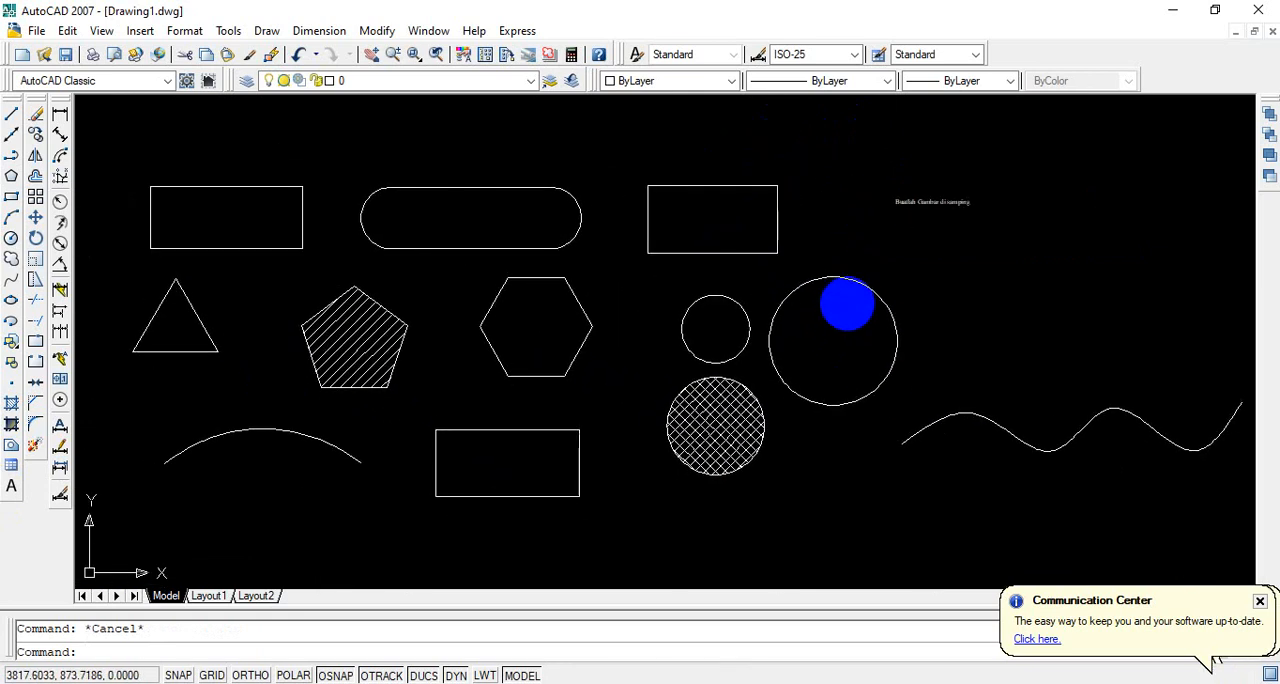